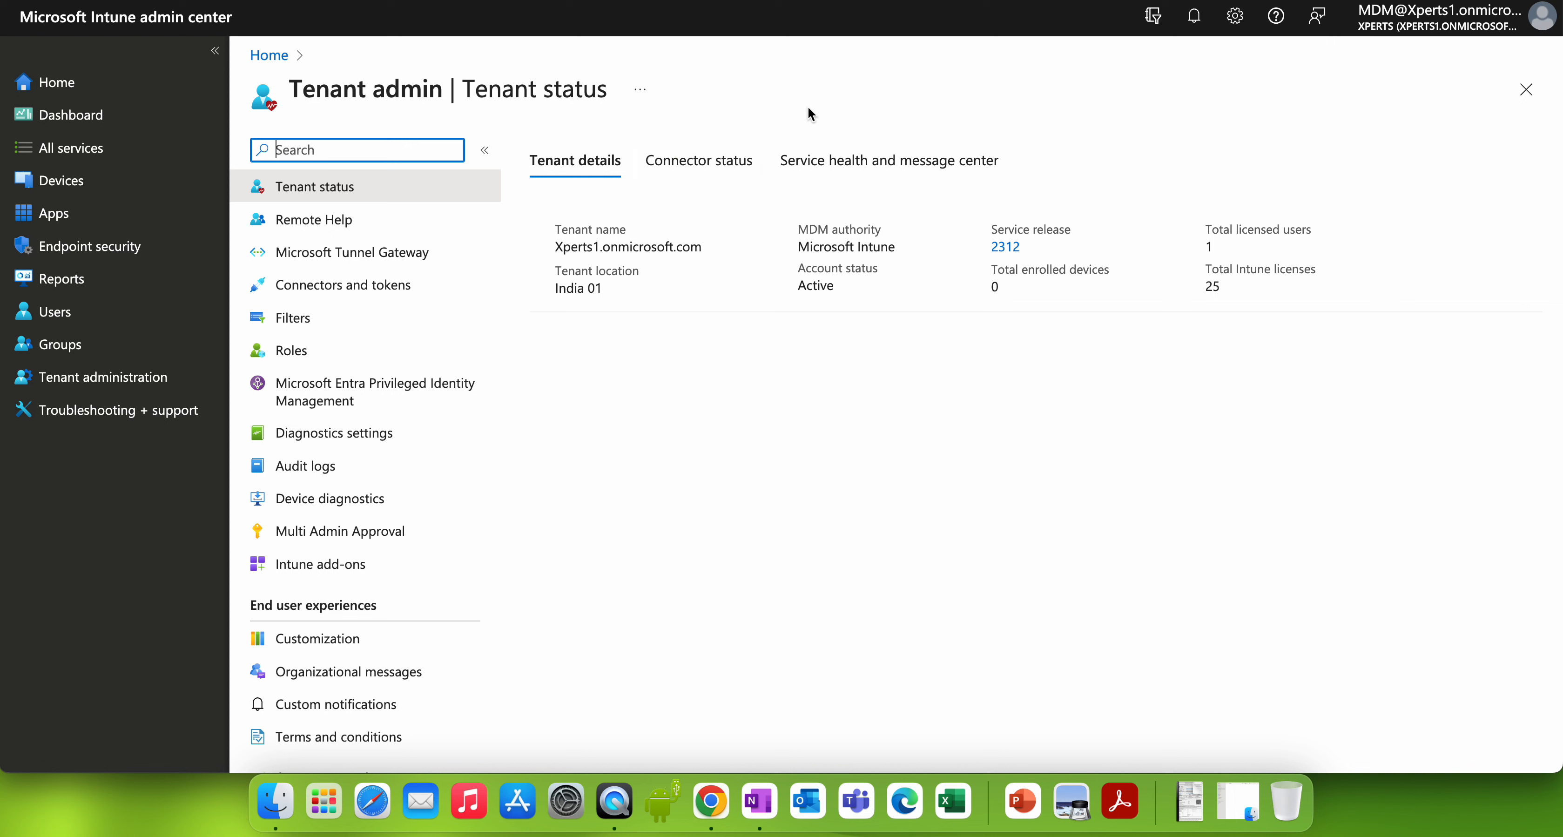
Examine the service release number in the tenant details of the Tenant administration status page.
{"action": "left_click_drag", "start_coordinate": [1033, 248], "coordinate": [964, 230]}
{"action": "left_click", "coordinate": [1109, 235]}
{"action": "left_click", "coordinate": [1105, 226]}
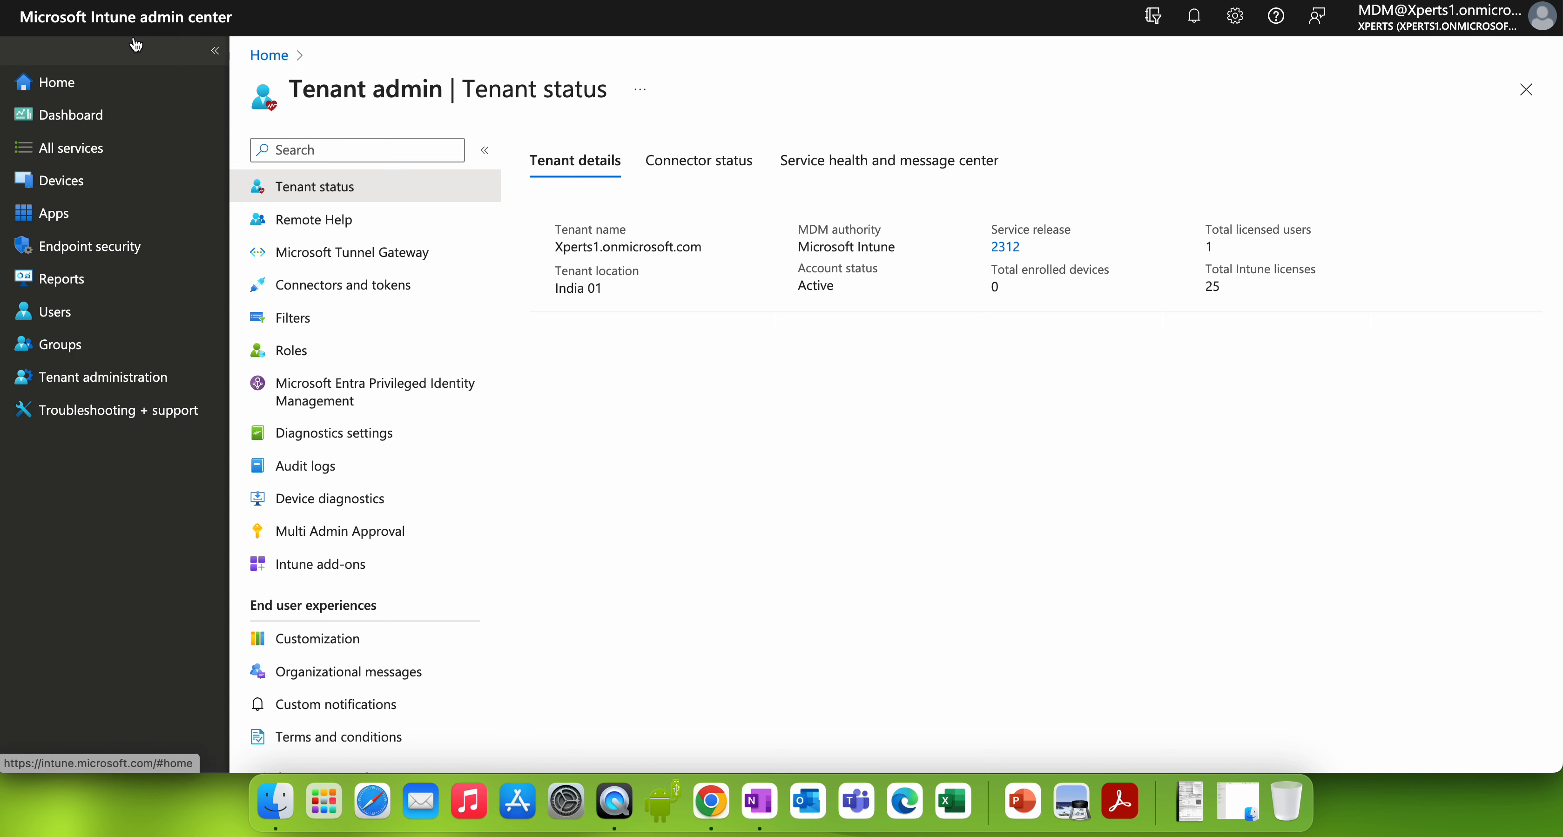
{"action": "left_click", "coordinate": [113, 178]}
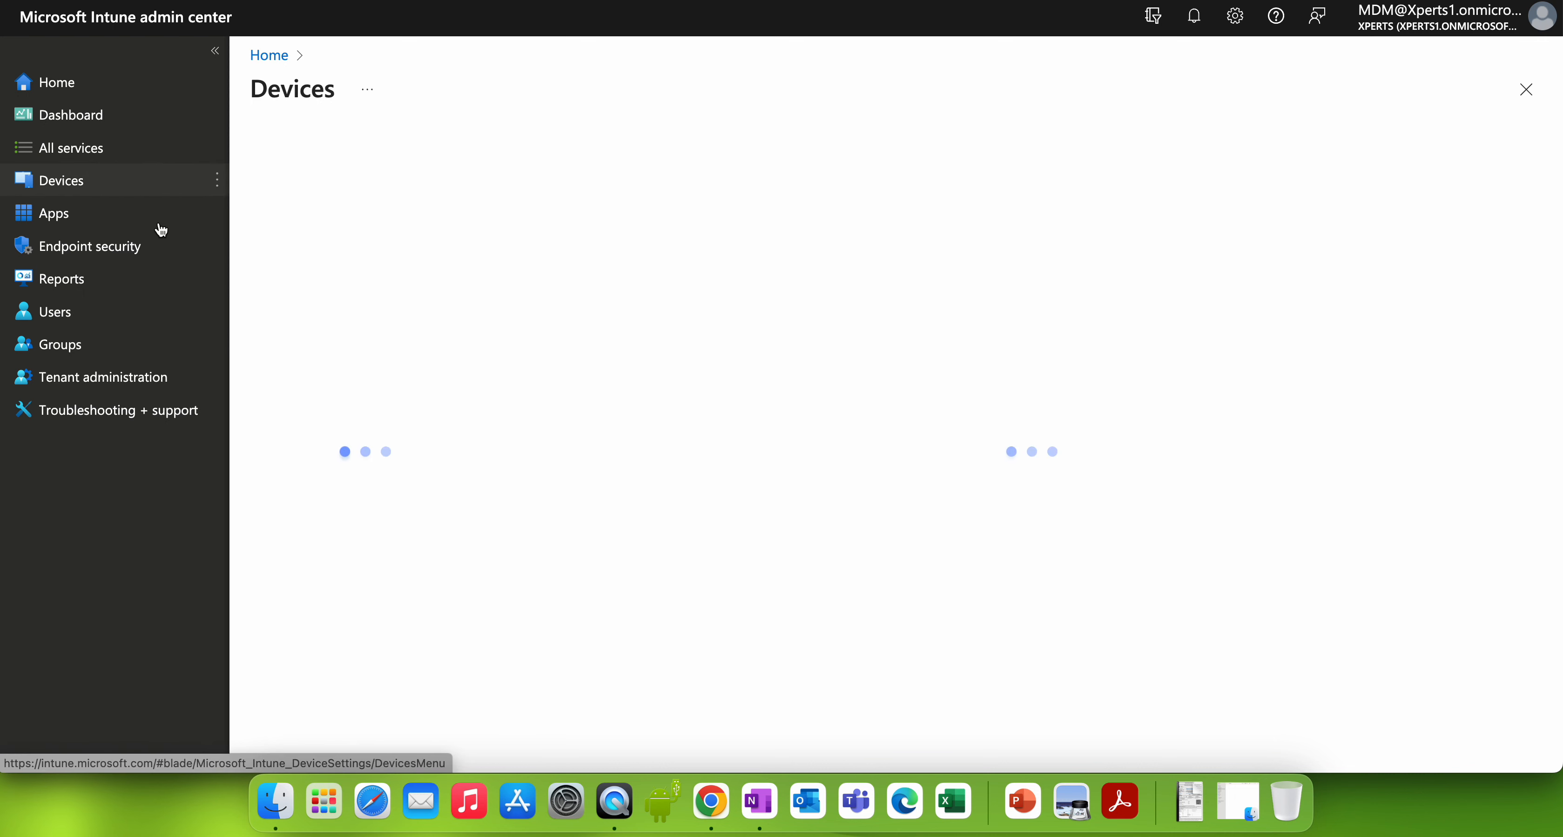
{"action": "left_click", "coordinate": [115, 377]}
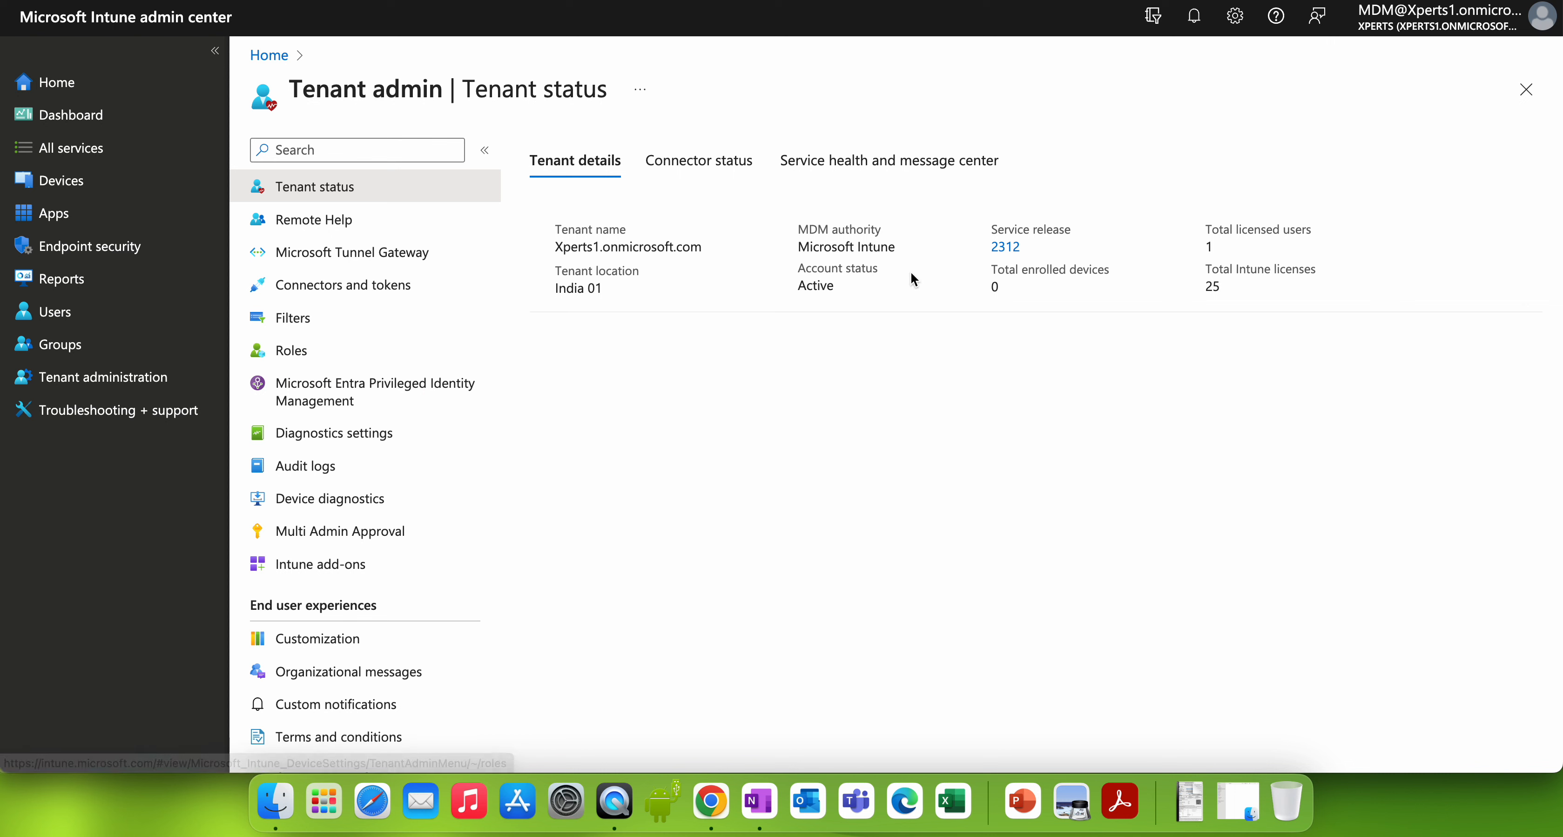
{"action": "left_click_drag", "start_coordinate": [1024, 245], "coordinate": [939, 240]}
{"action": "left_click", "coordinate": [1090, 240]}
{"action": "left_click", "coordinate": [1035, 244]}
{"action": "left_click_drag", "start_coordinate": [1035, 245], "coordinate": [946, 234]}
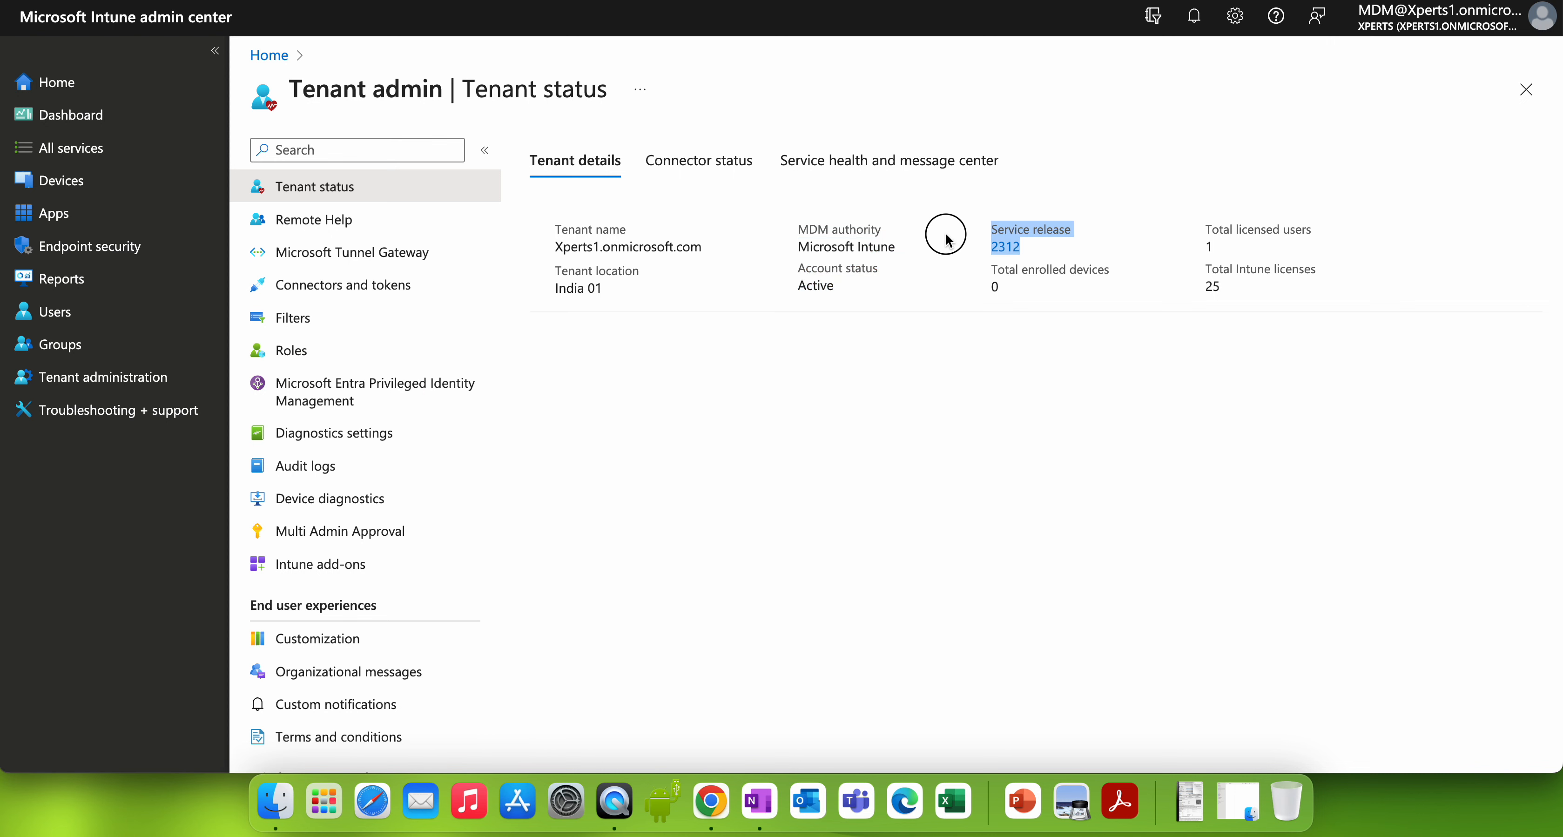
{"action": "left_click", "coordinate": [1120, 196]}
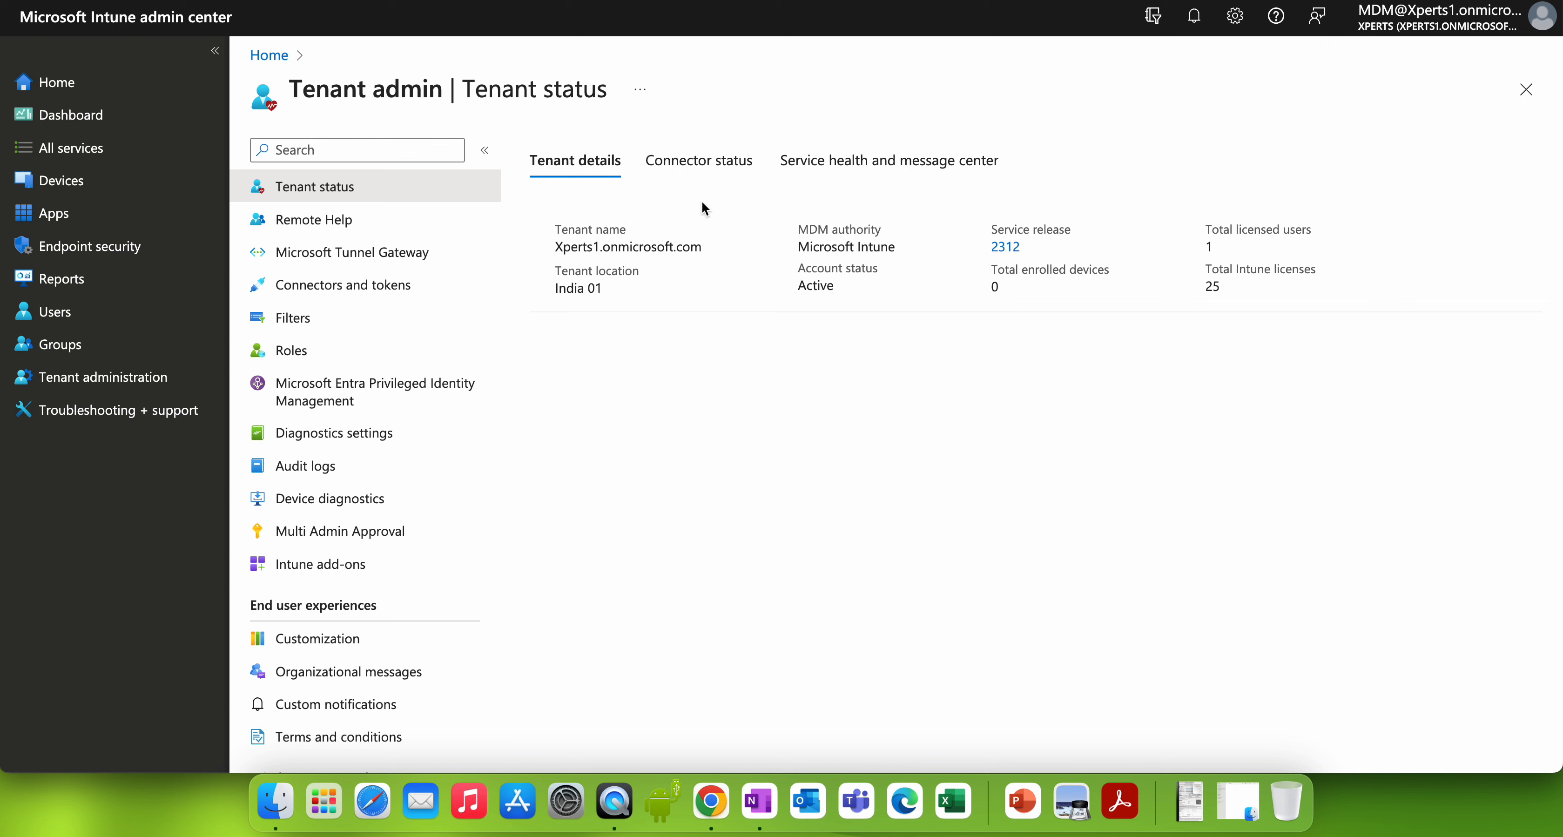
{"action": "left_click_drag", "start_coordinate": [1024, 246], "coordinate": [998, 244]}
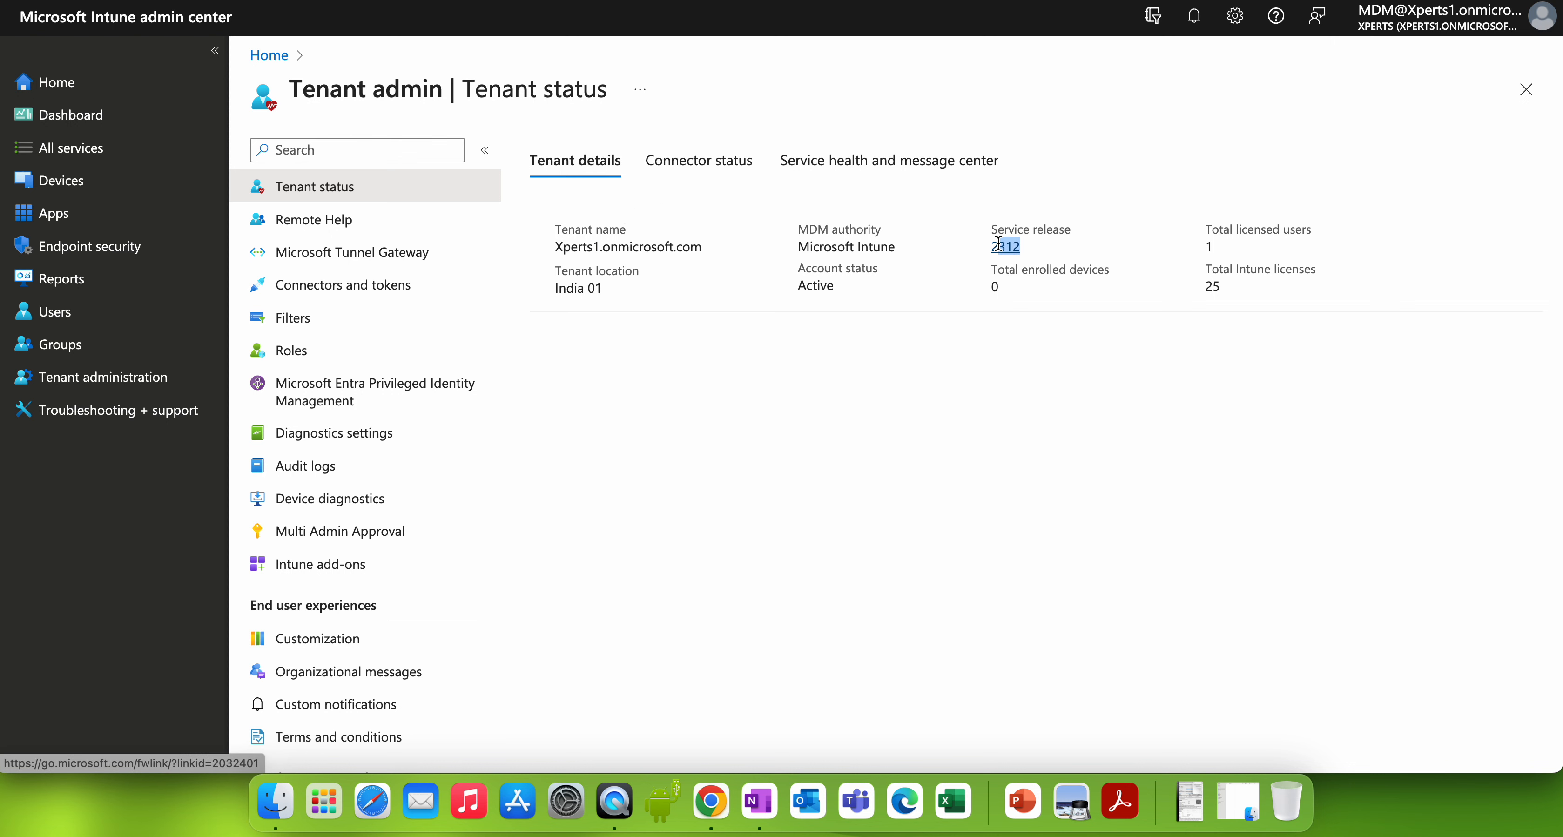
{"action": "left_click", "coordinate": [1044, 241]}
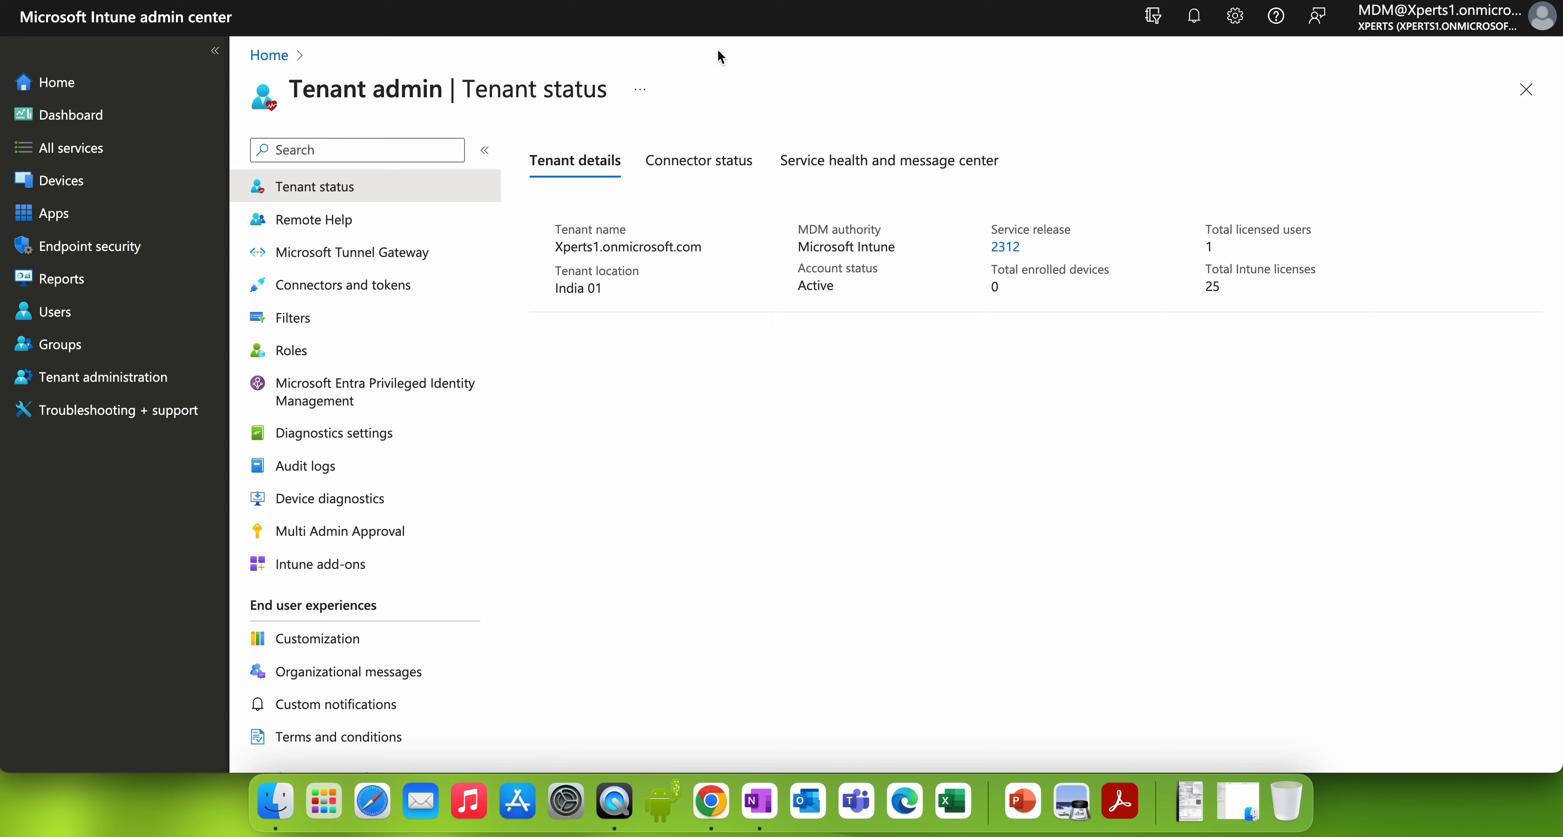
Start creating a noncompliance notification from the notifications of the device compliance area.
{"action": "left_click", "coordinate": [132, 184]}
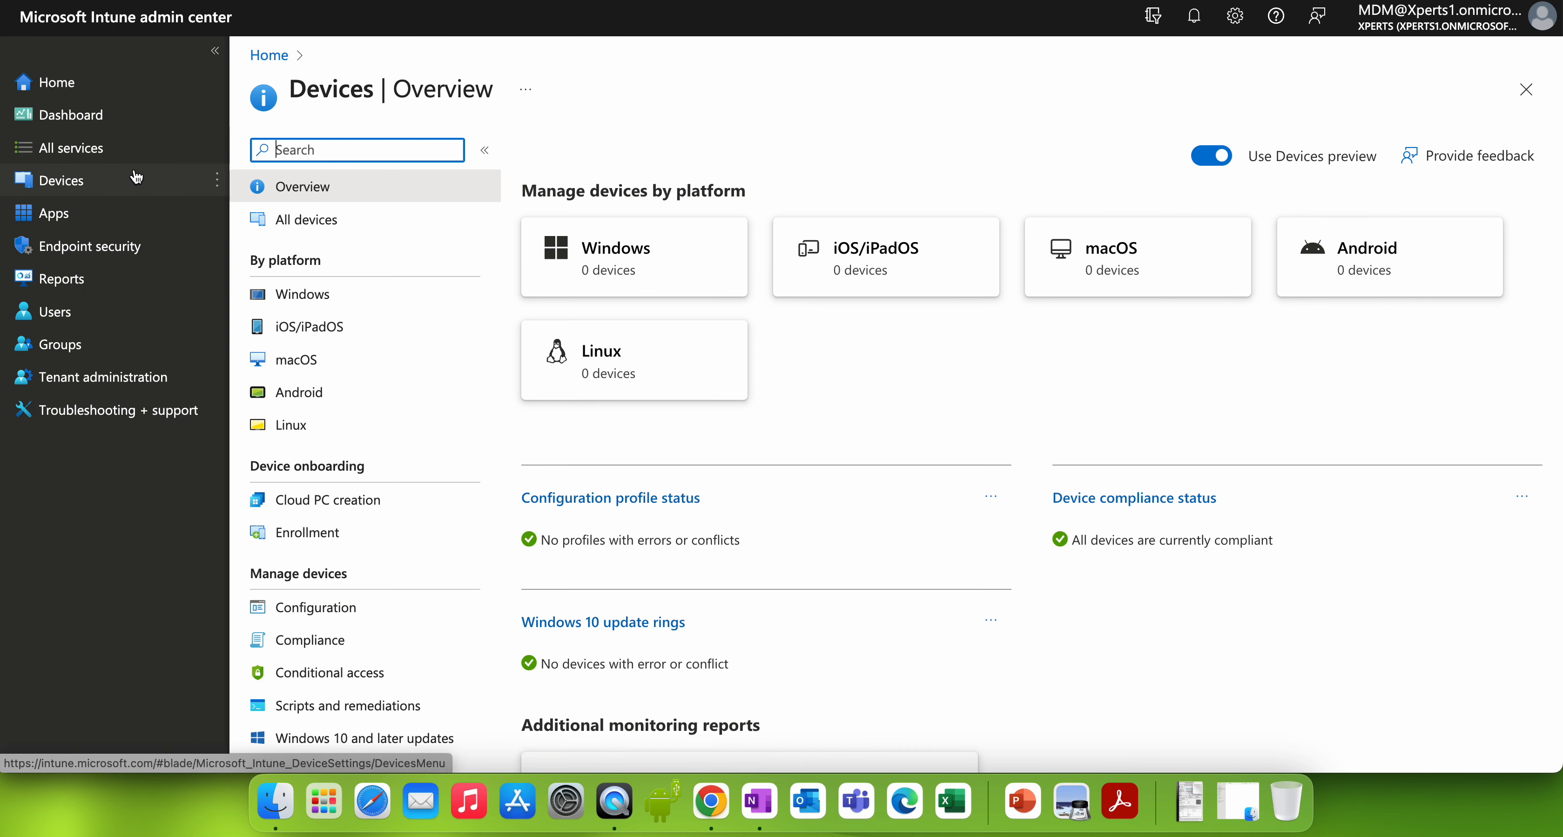
{"action": "left_click", "coordinate": [358, 640]}
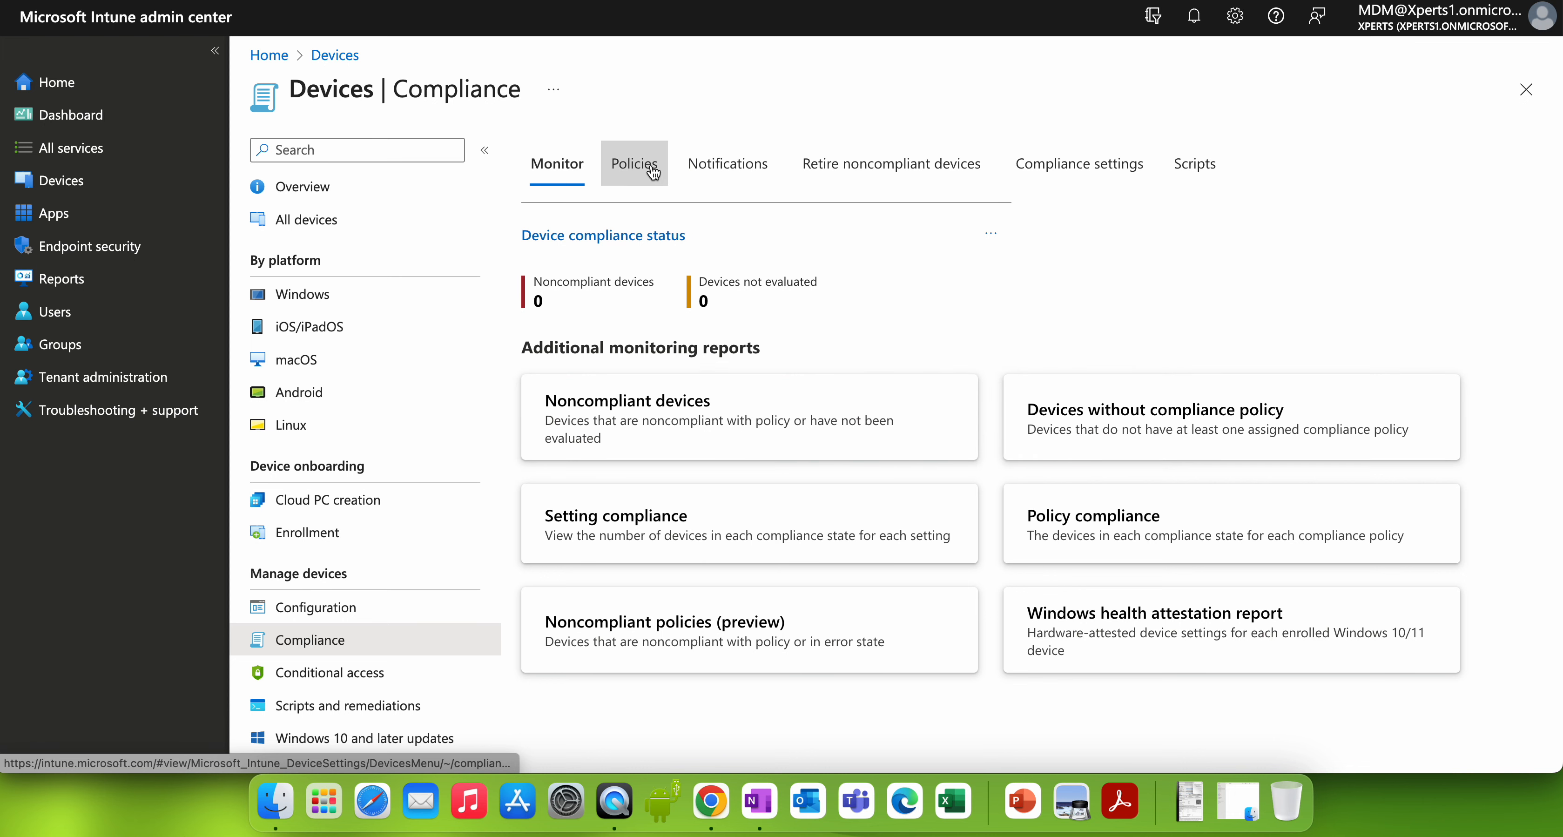
{"action": "left_click", "coordinate": [706, 172]}
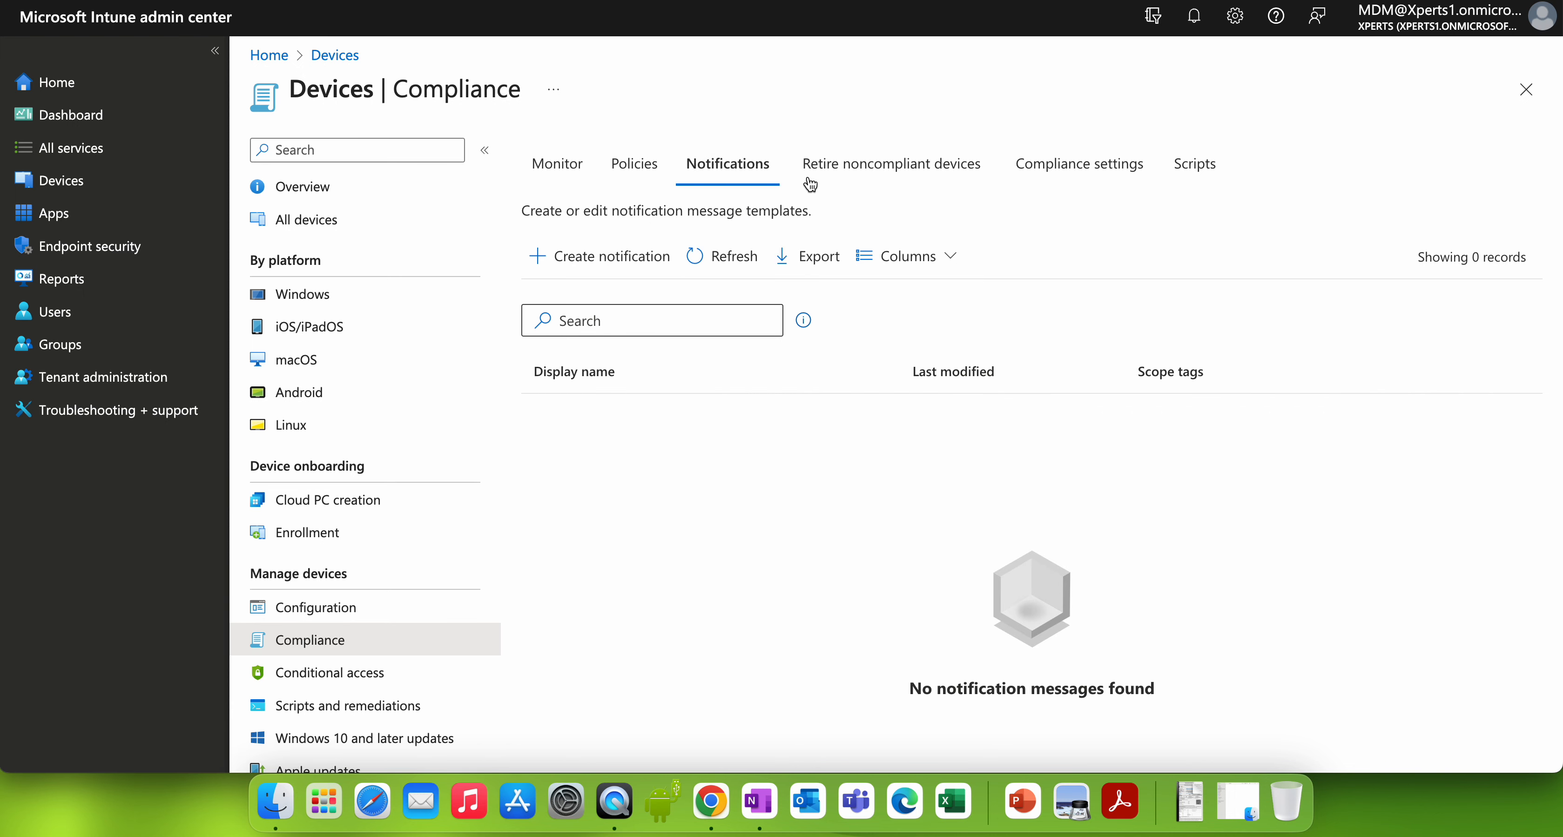
{"action": "left_click_drag", "start_coordinate": [535, 210], "coordinate": [701, 213]}
{"action": "left_click", "coordinate": [786, 211]}
{"action": "left_click", "coordinate": [632, 260]}
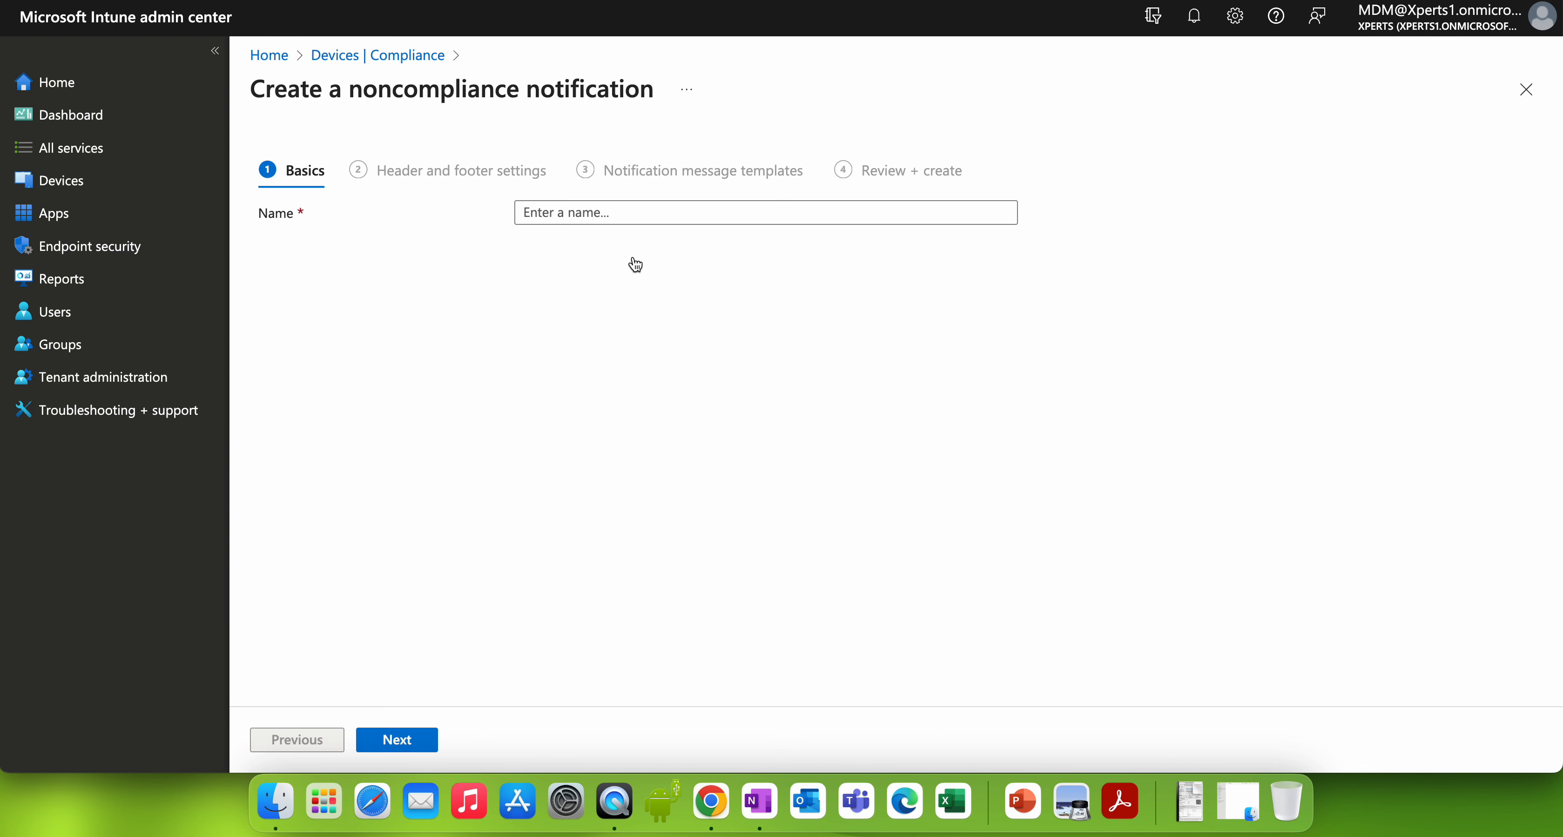
Name the notification "OS Version Below 17.2.1" and continue to the header and footer settings.
{"action": "left_click", "coordinate": [630, 212]}
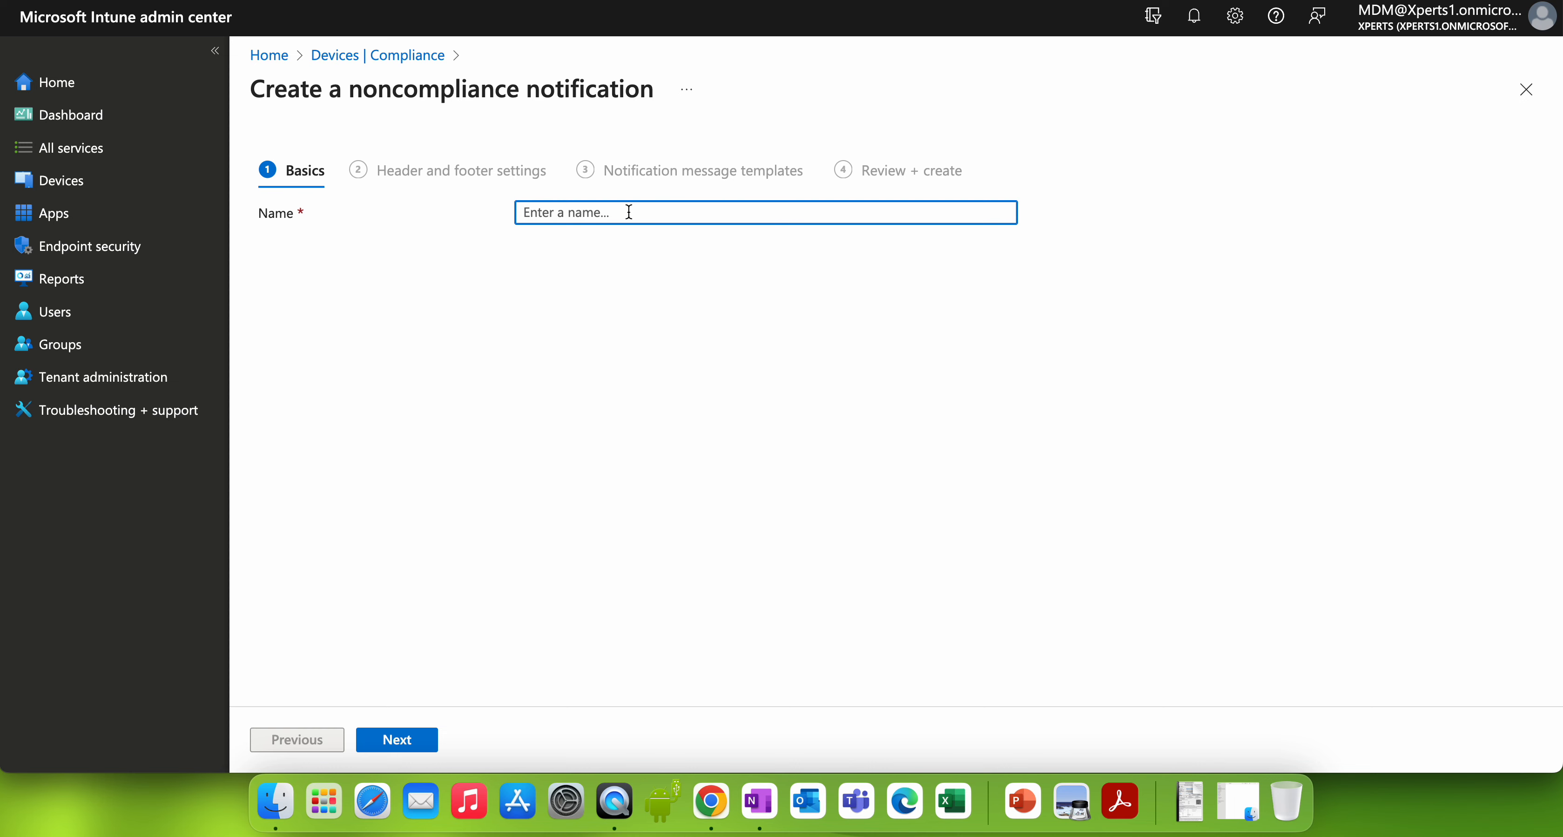
{"action": "type", "text": "OS Version"}
{"action": "type", "text": "17.2.1"}
{"action": "key", "text": "super+a"}
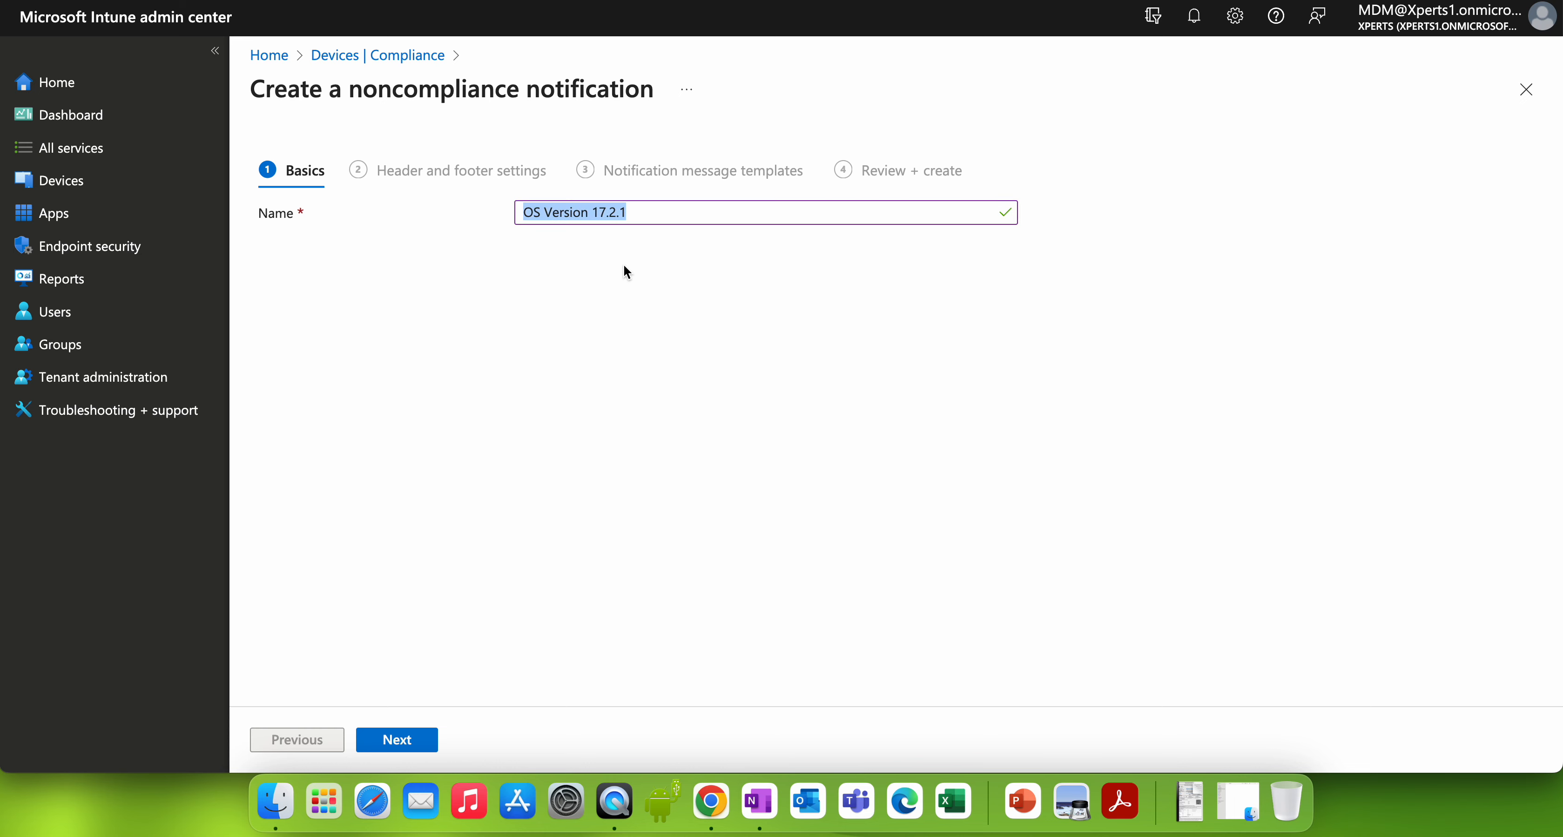
{"action": "left_click", "coordinate": [600, 212]}
{"action": "type", "text": "Below"}
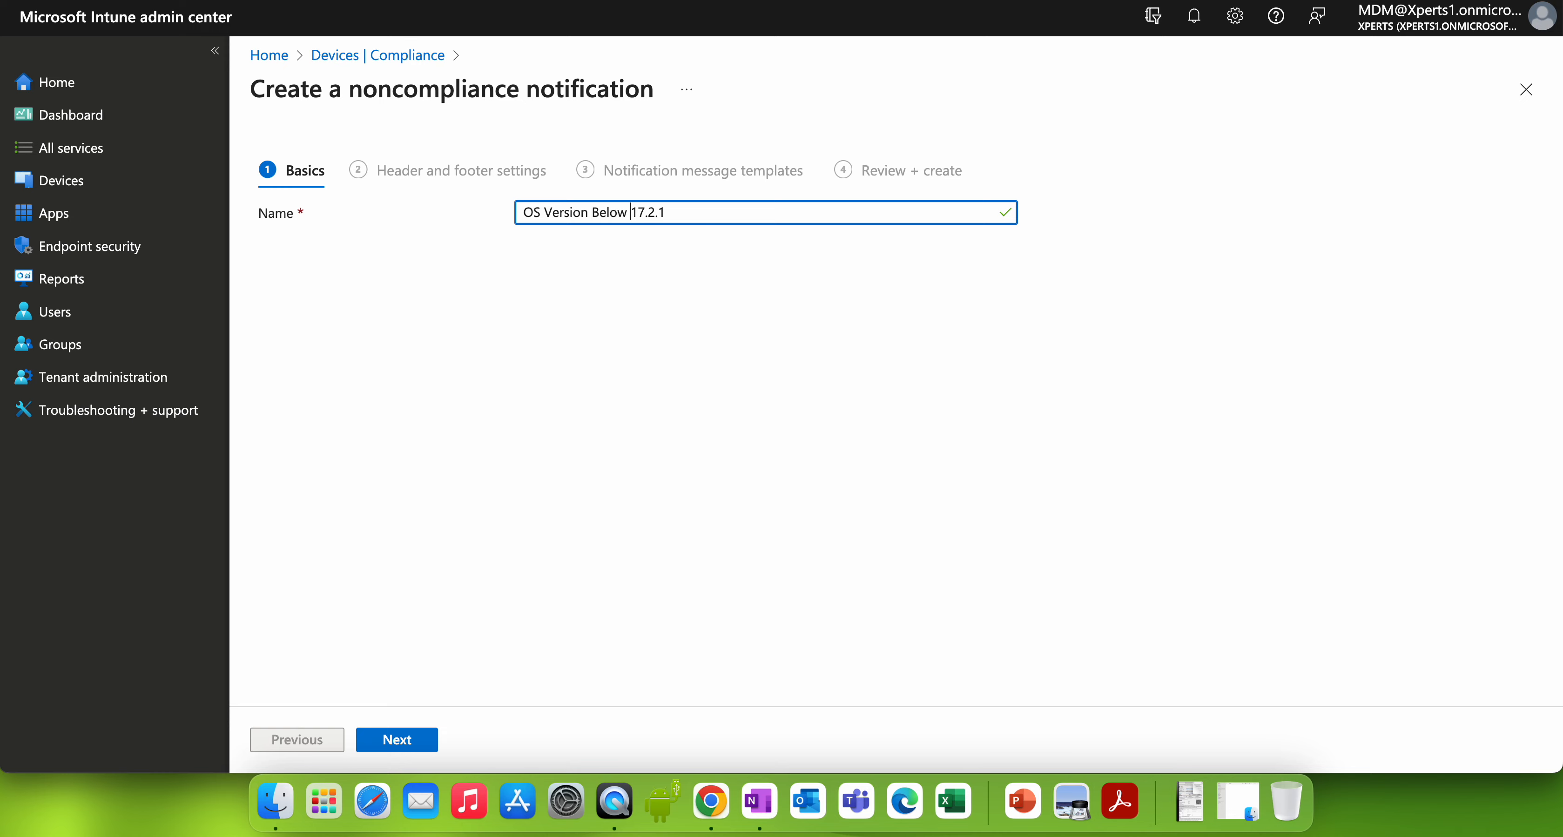
{"action": "left_click", "coordinate": [435, 742]}
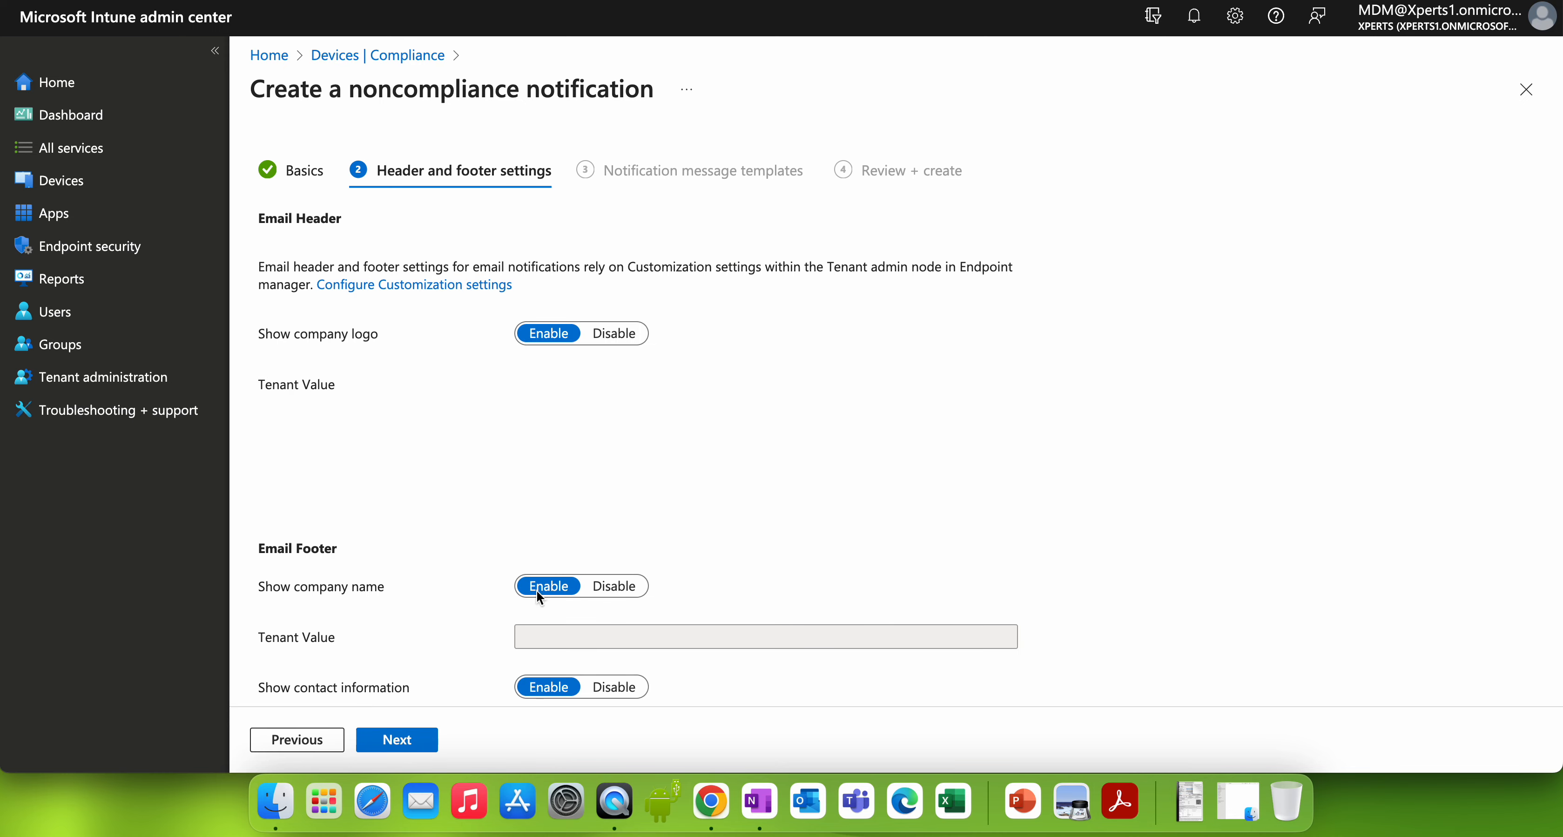
Review the email header and footer options, keep them as set, and continue to the notification message templates.
{"action": "scroll", "coordinate": [775, 380], "scroll_direction": "down", "scroll_amount": 1}
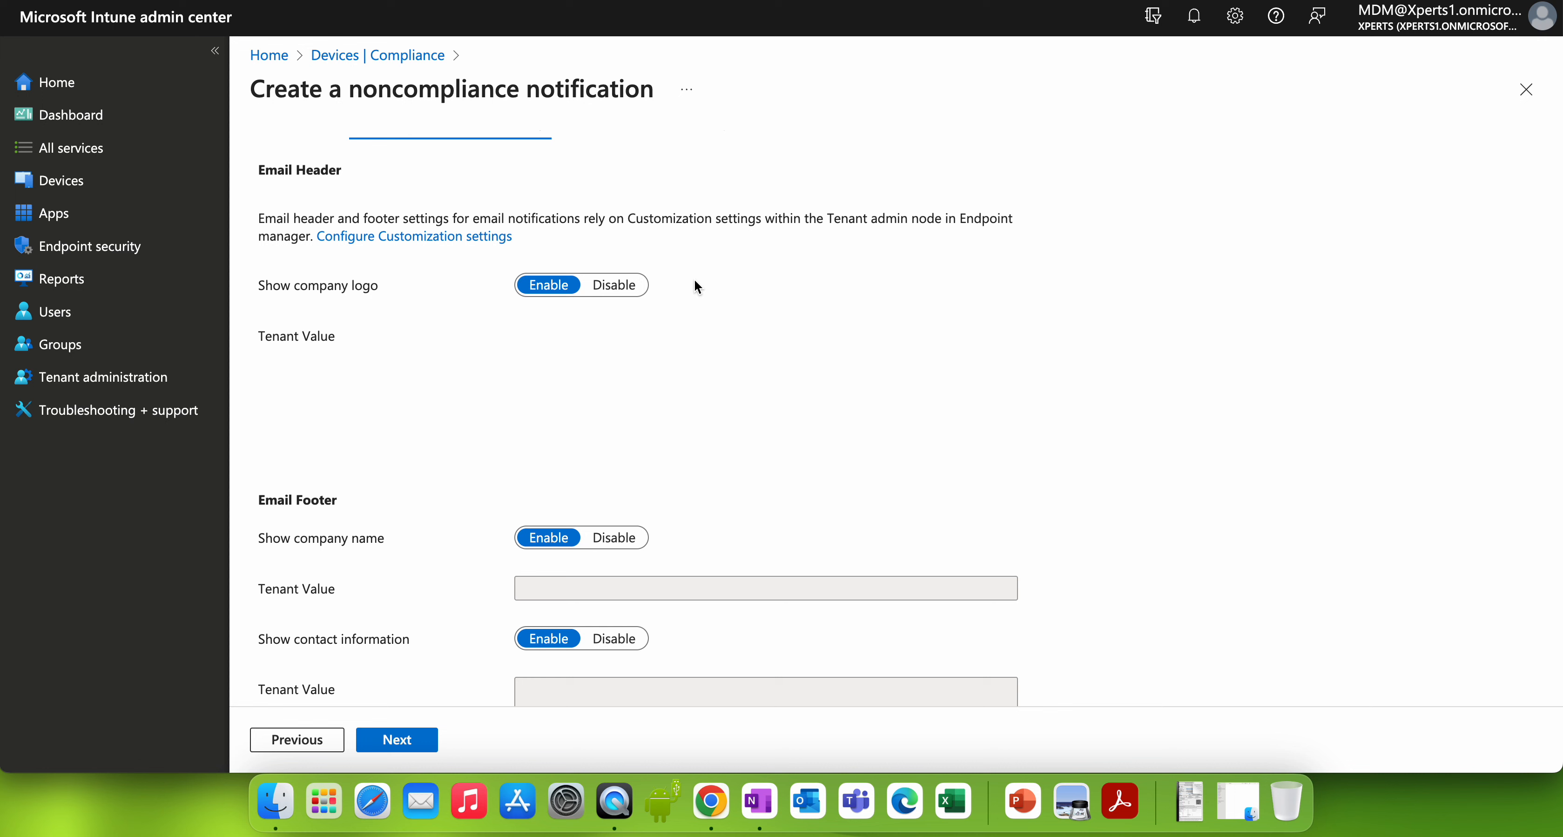
{"action": "scroll", "coordinate": [781, 325], "scroll_direction": "up", "scroll_amount": 1}
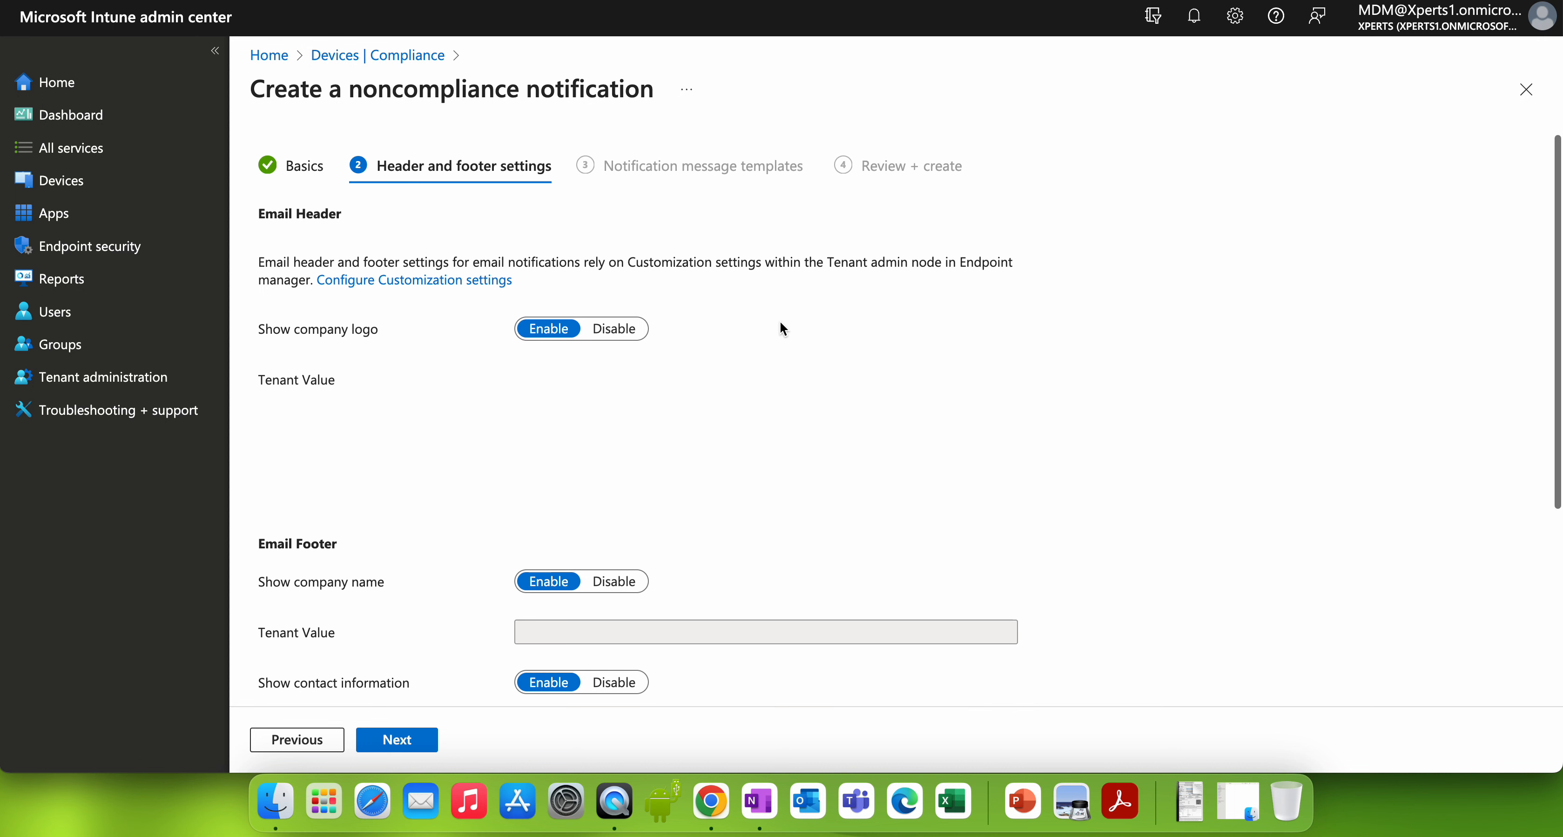
{"action": "scroll", "coordinate": [782, 328], "scroll_direction": "down", "scroll_amount": 3}
{"action": "scroll", "coordinate": [782, 326], "scroll_direction": "down", "scroll_amount": 3}
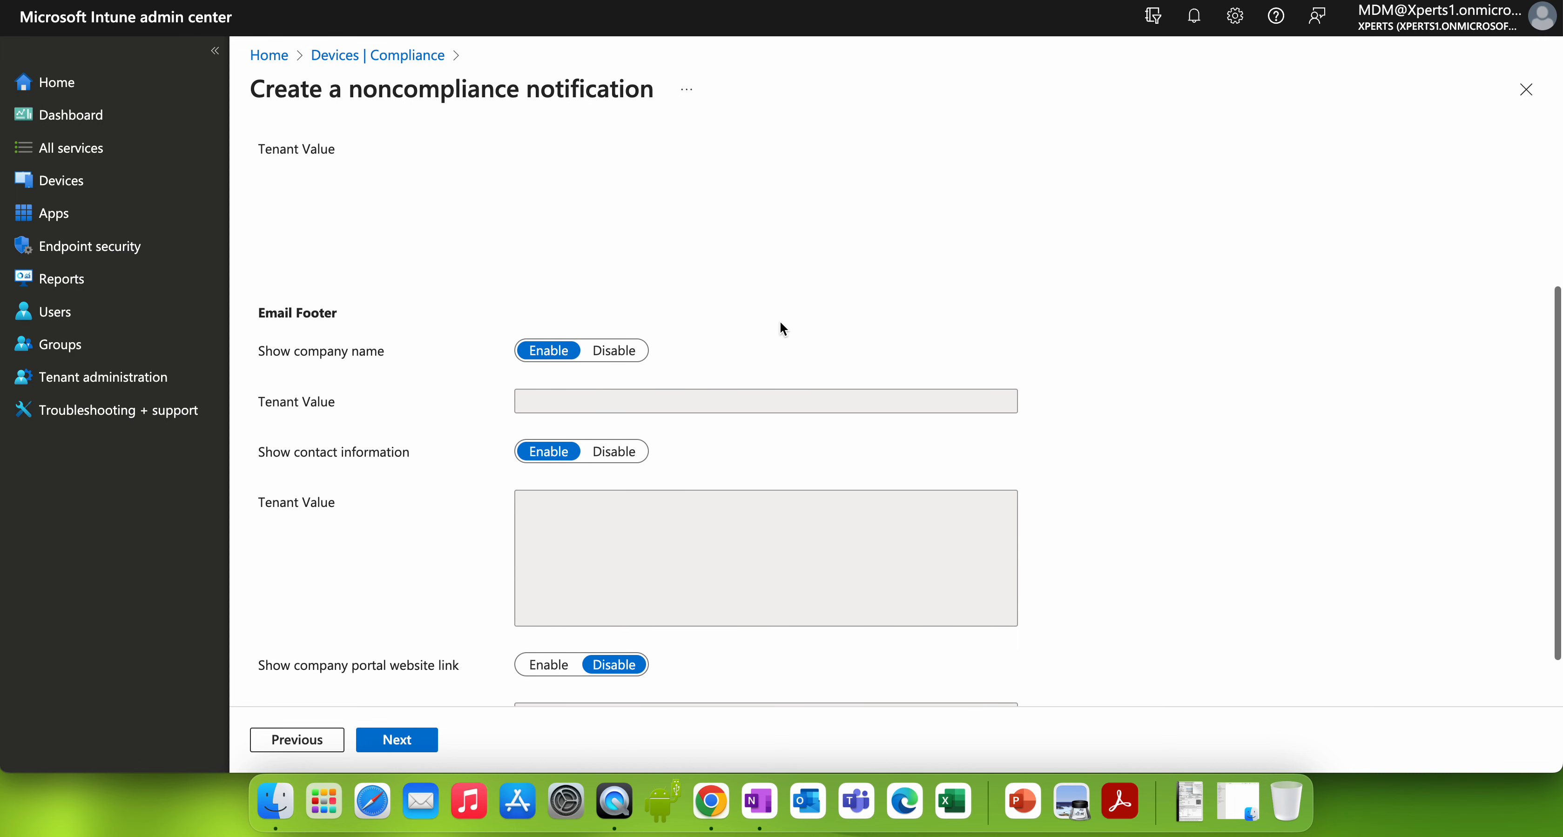
{"action": "scroll", "coordinate": [783, 328], "scroll_direction": "down", "scroll_amount": 1}
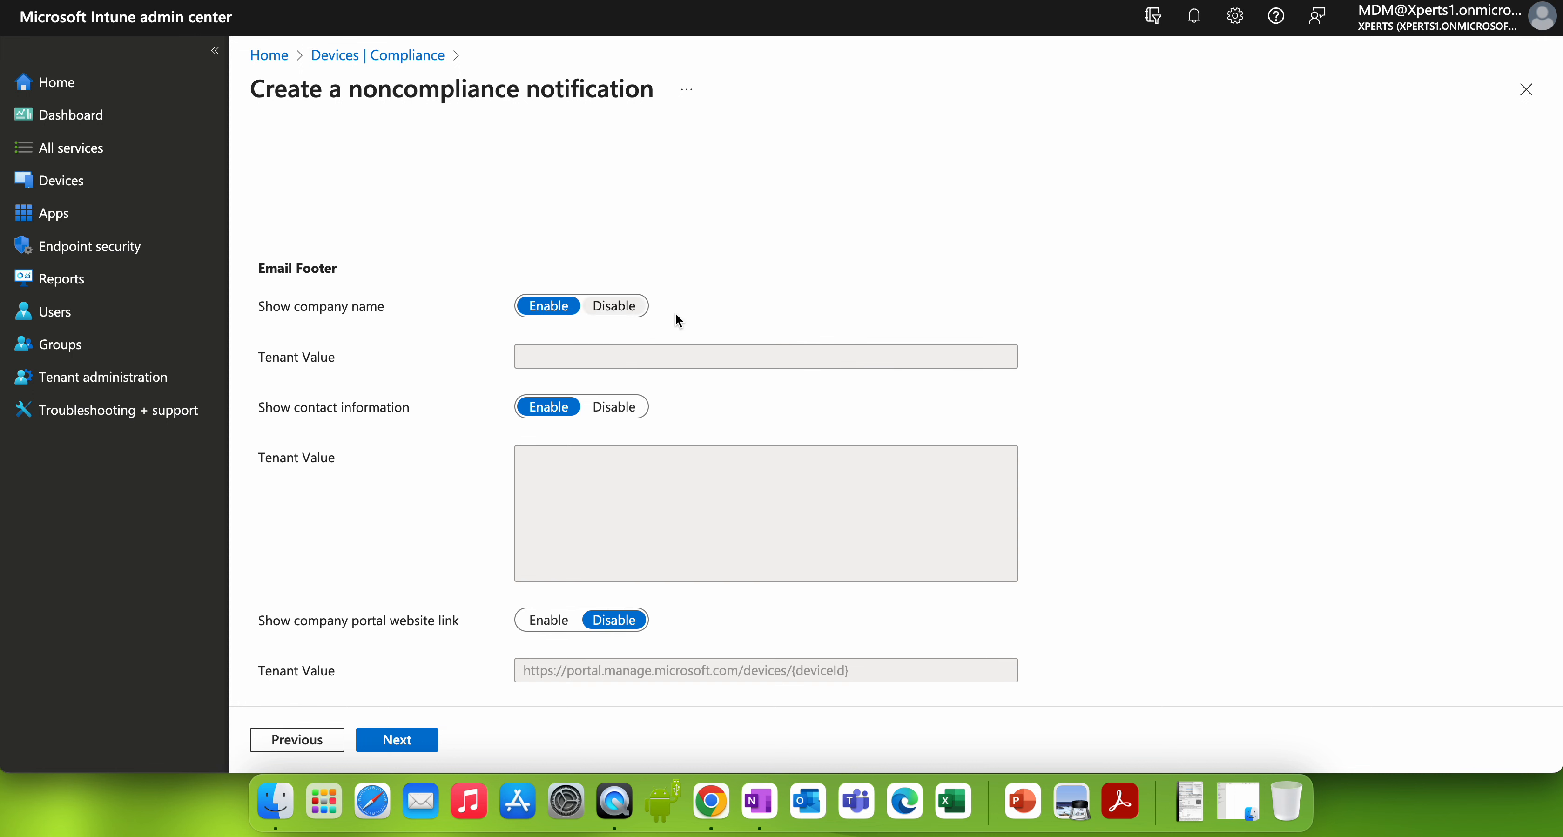
{"action": "scroll", "coordinate": [719, 316], "scroll_direction": "down", "scroll_amount": 1}
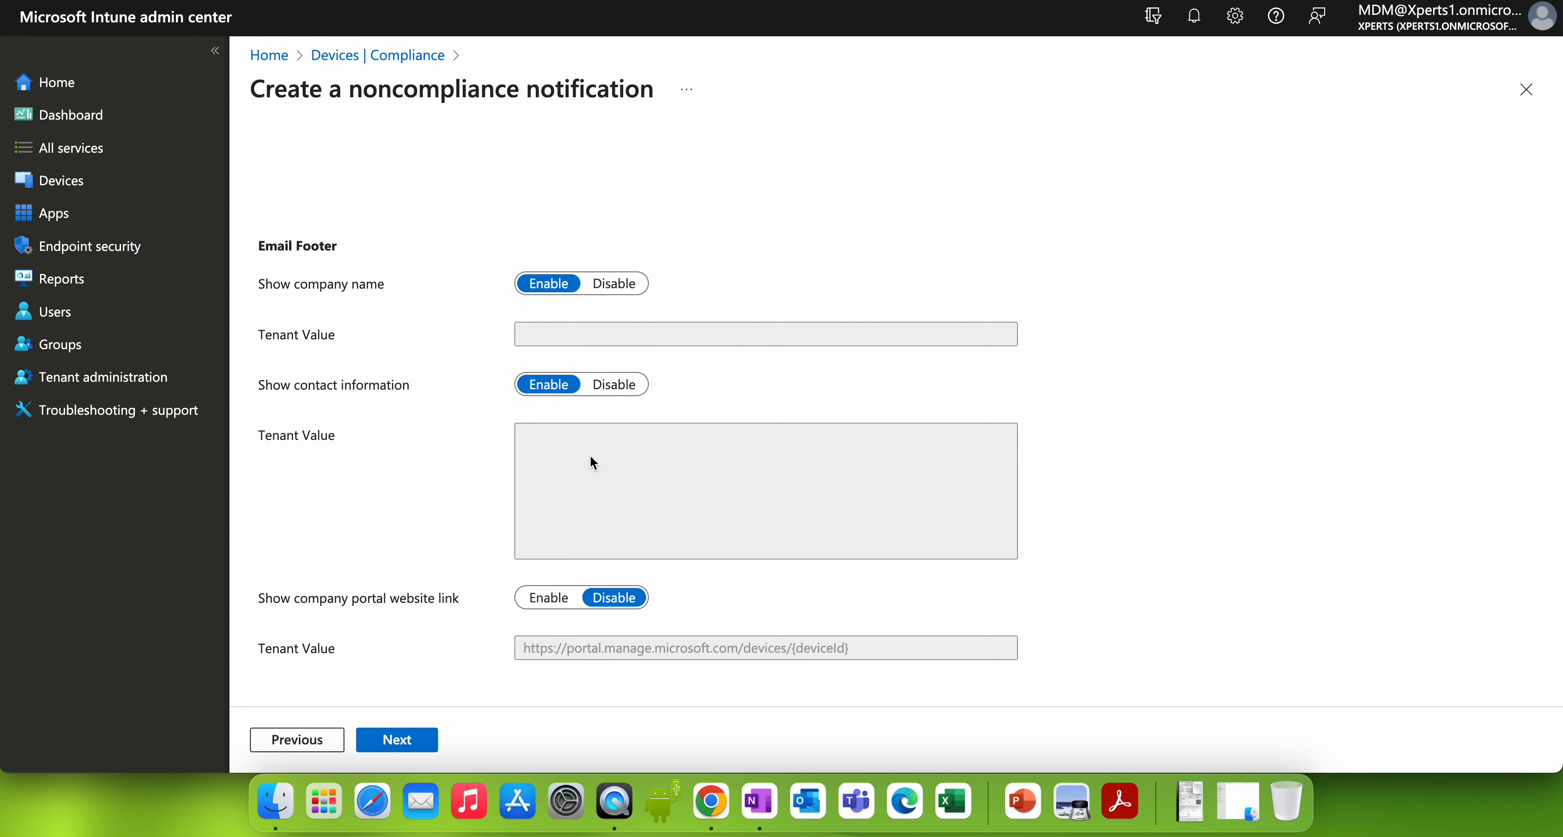
{"action": "left_click", "coordinate": [418, 739]}
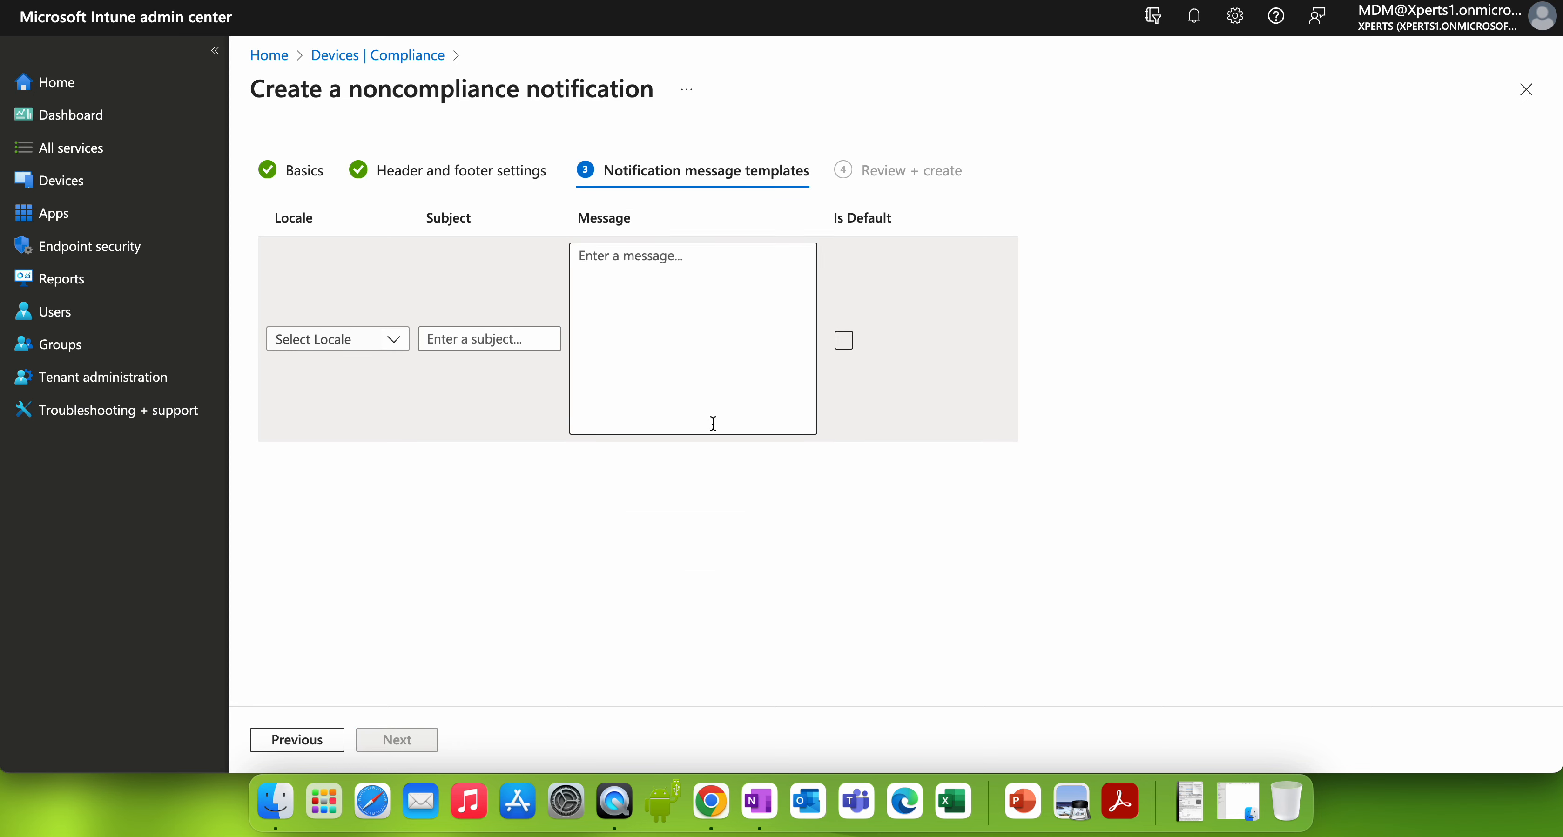
Return to the header and footer settings to examine the company portal website link, and go back to the message templates.
{"action": "left_click", "coordinate": [304, 739]}
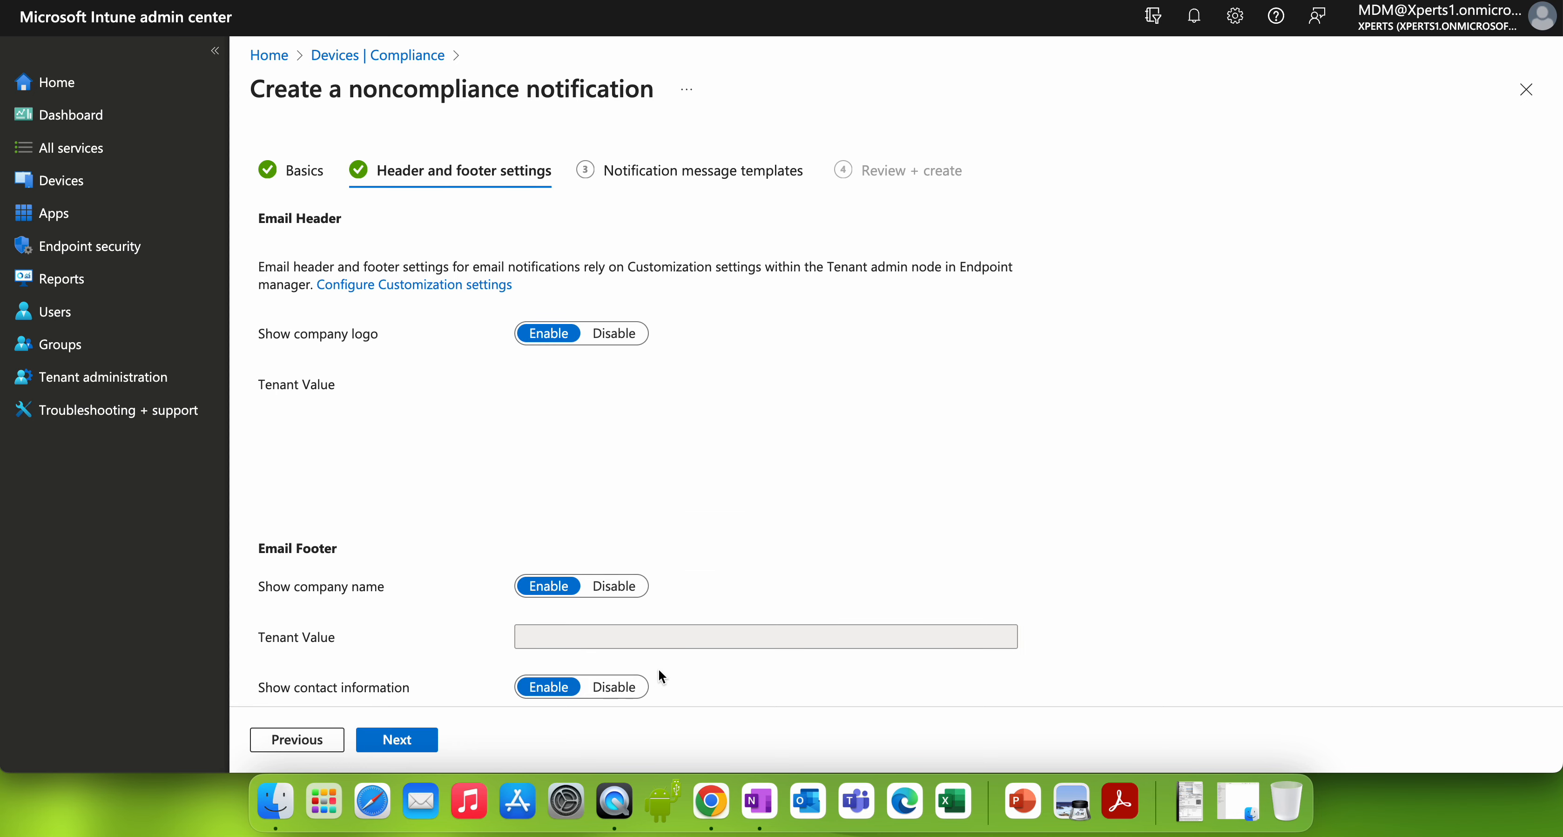
{"action": "scroll", "coordinate": [662, 676], "scroll_direction": "down", "scroll_amount": 5}
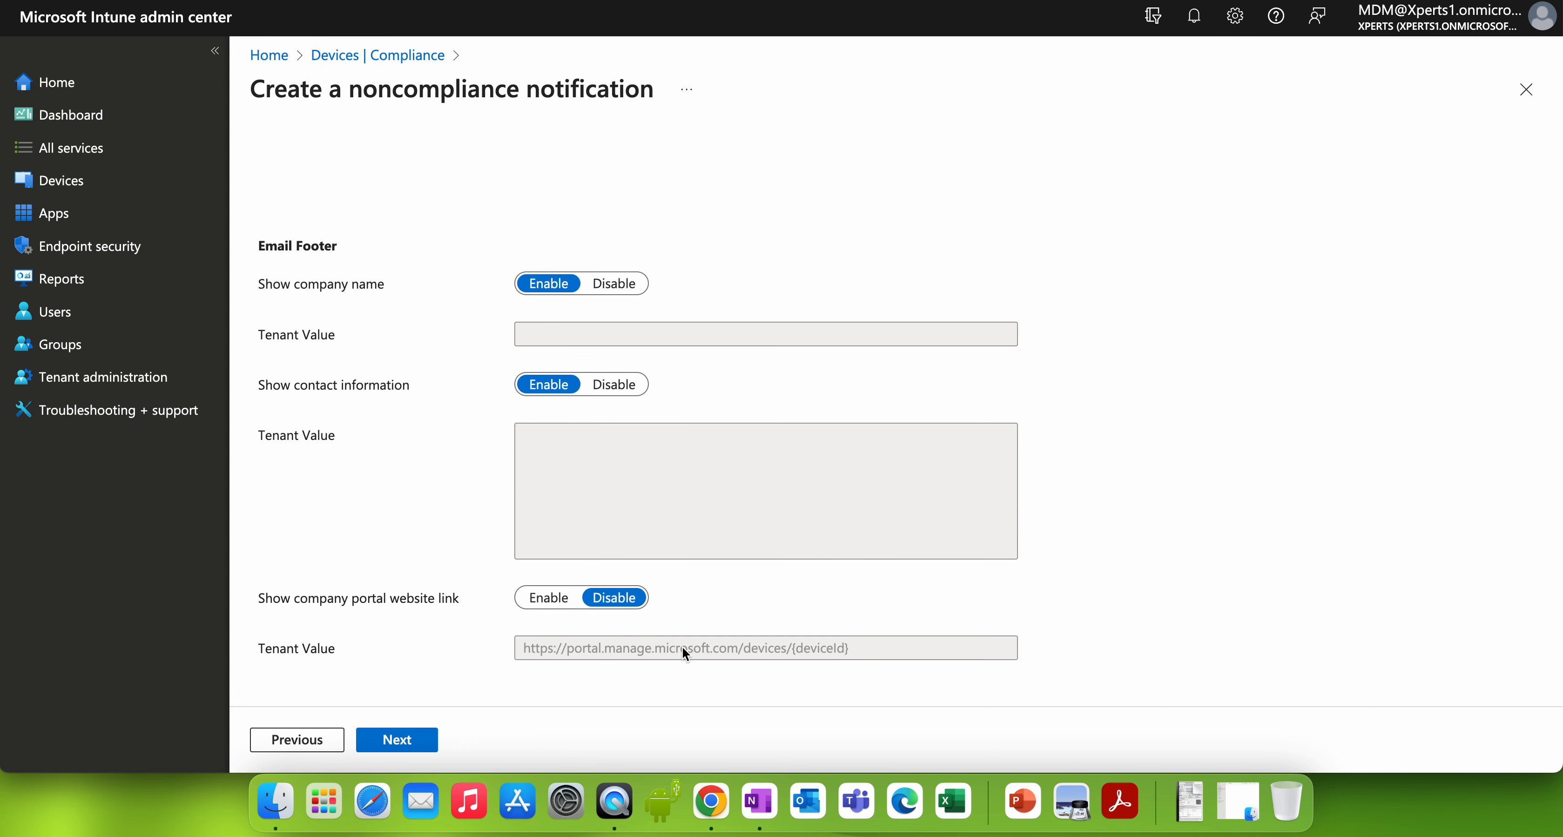
{"action": "left_click_drag", "start_coordinate": [682, 648], "coordinate": [858, 653]}
{"action": "left_click", "coordinate": [855, 649]}
{"action": "left_click", "coordinate": [799, 659]}
{"action": "double_click", "coordinate": [799, 659]}
{"action": "left_click", "coordinate": [423, 740]}
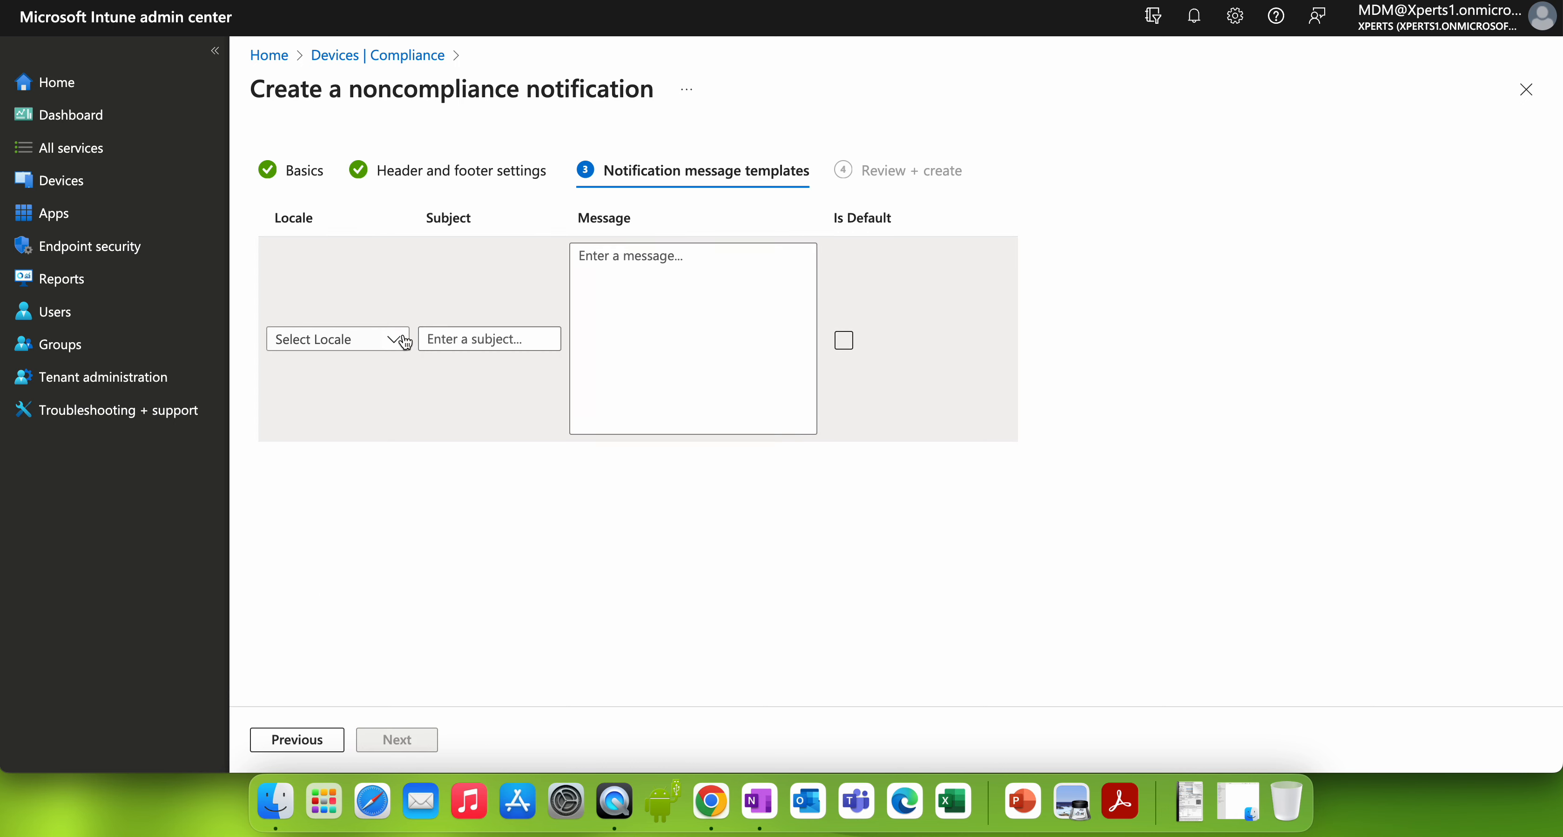
Fill in a default message template with locale English (United States) and subject "You Device is Non-compliant - OS Version".
{"action": "left_click", "coordinate": [390, 340]}
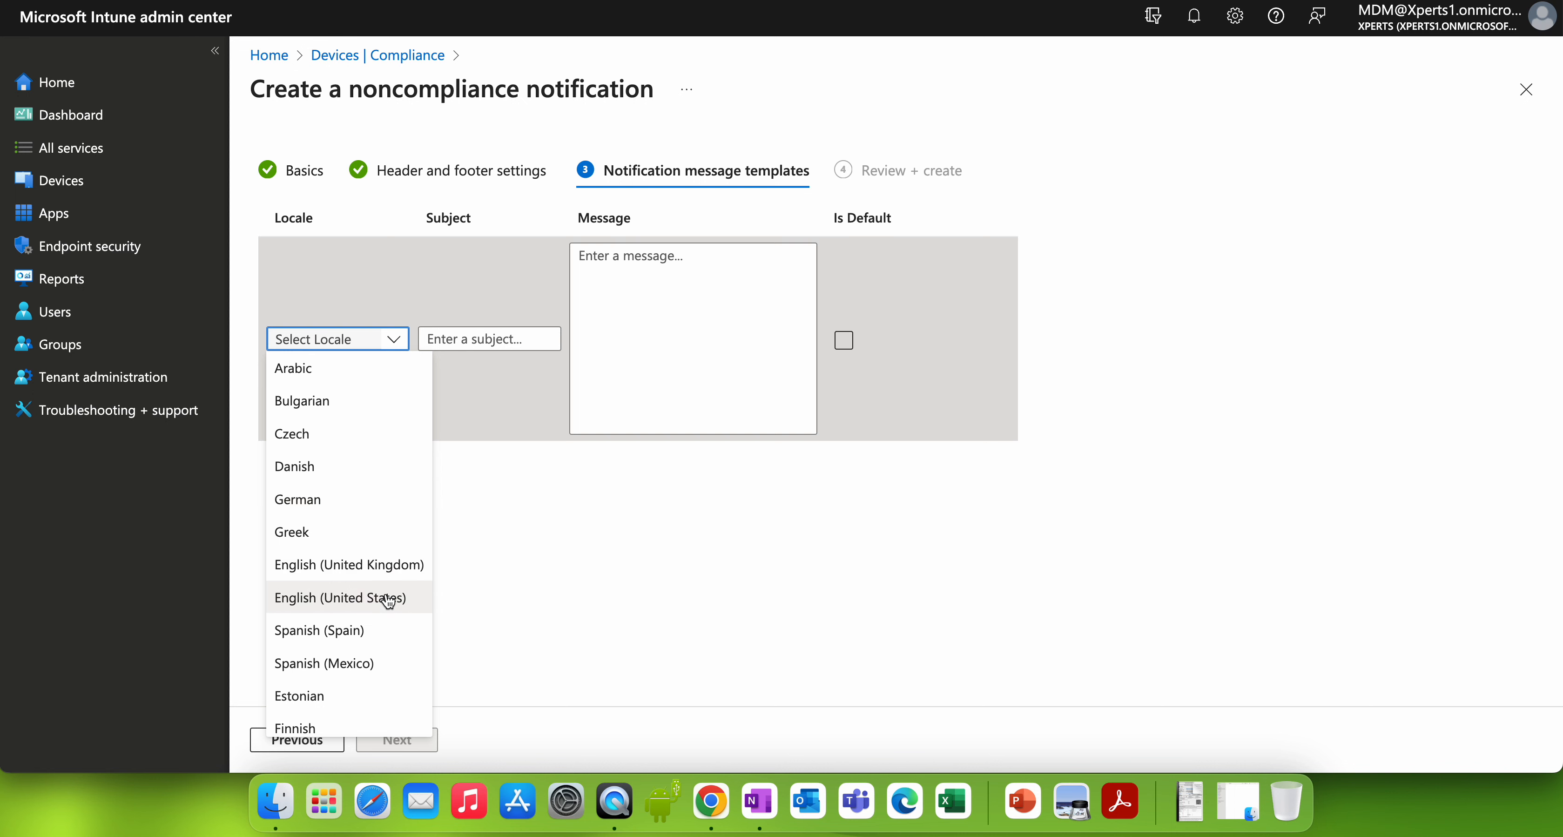
{"action": "left_click", "coordinate": [402, 601]}
{"action": "left_click", "coordinate": [526, 394]}
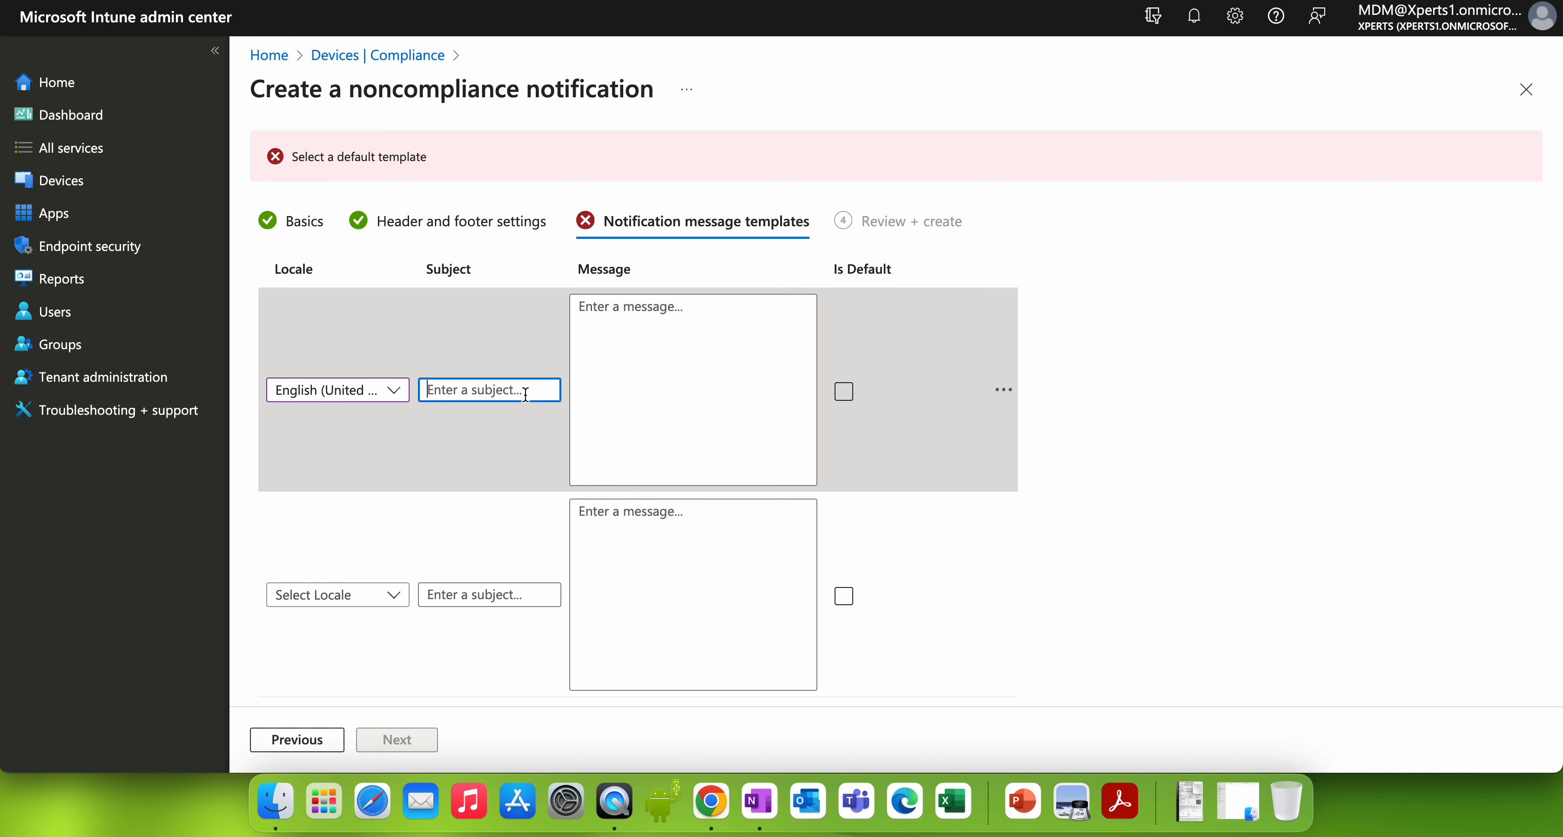
{"action": "type", "text": "You "}
{"action": "type", "text": "Device is "}
{"action": "type", "text": "Non-compli"}
{"action": "type", "text": "ant - OS"}
{"action": "type", "text": " Version"}
{"action": "left_click", "coordinate": [615, 395]}
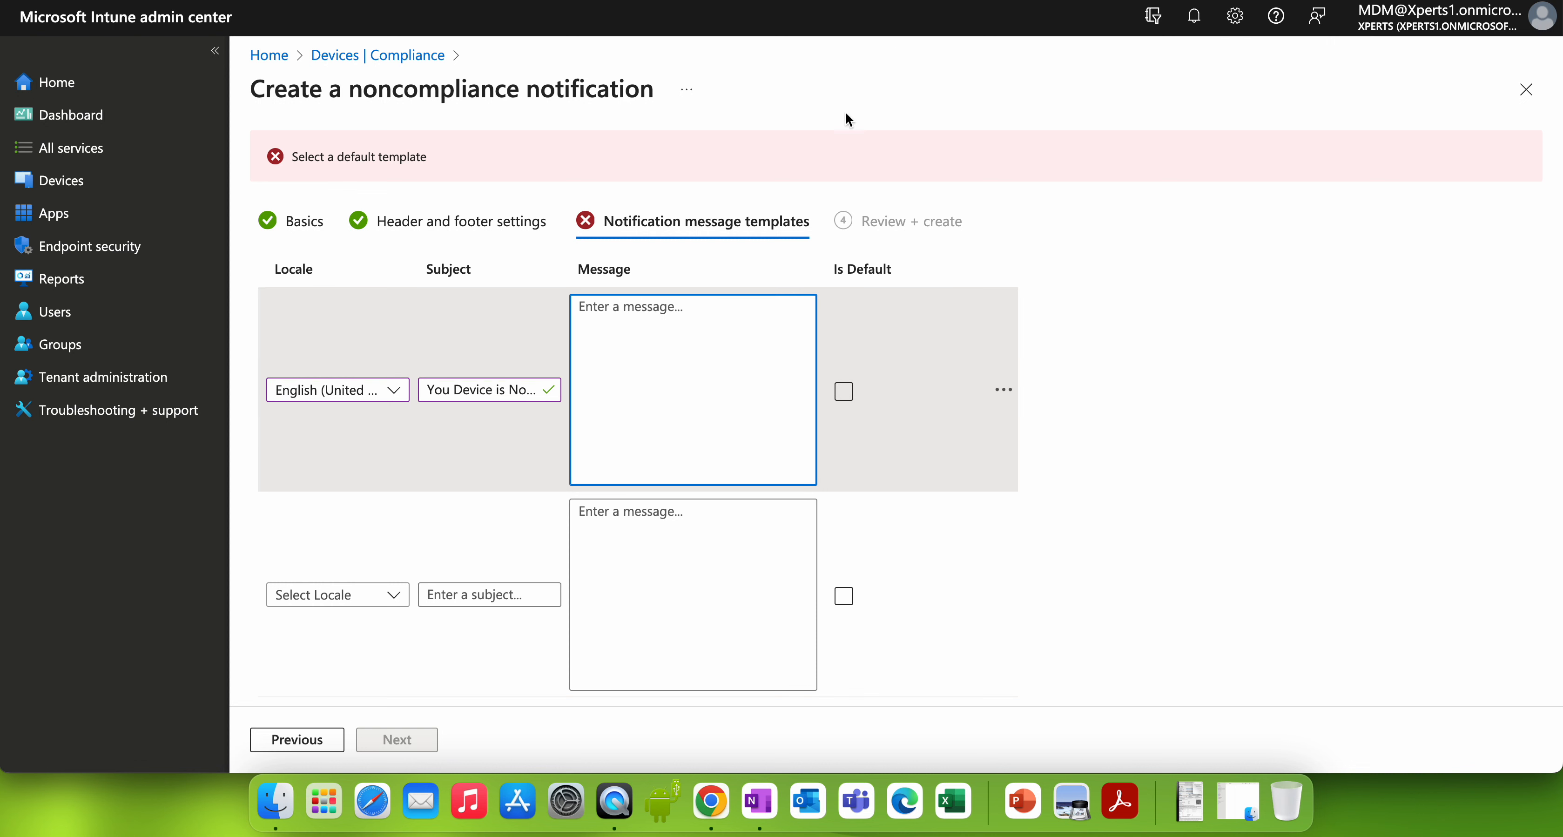
{"action": "left_click", "coordinate": [844, 391]}
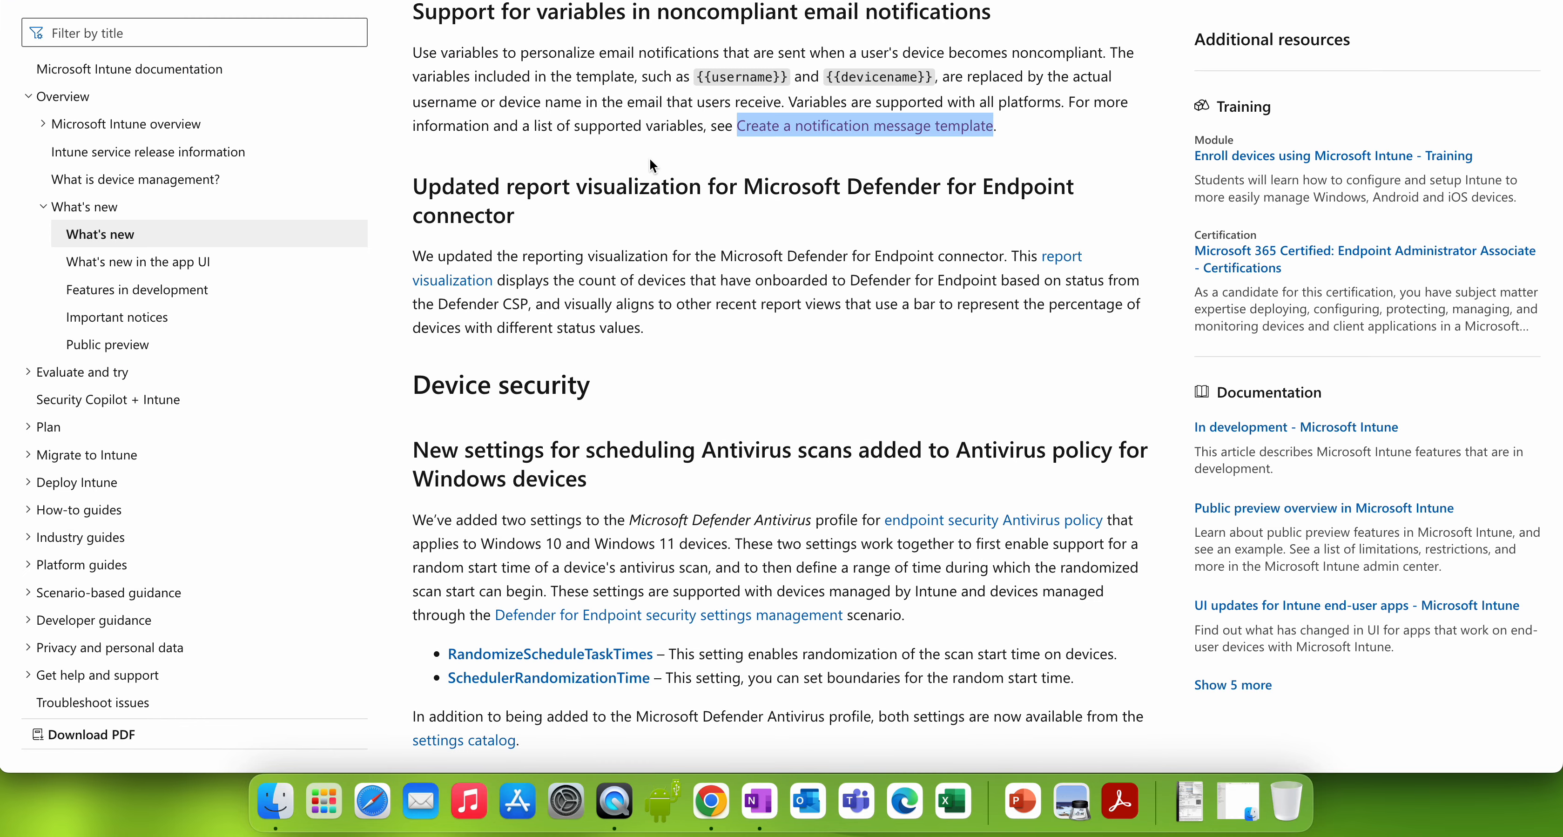
In the Microsoft Intune What's new documentation, read the section on support for variables in noncompliant email notifications.
{"action": "scroll", "coordinate": [652, 165], "scroll_direction": "up", "scroll_amount": 1}
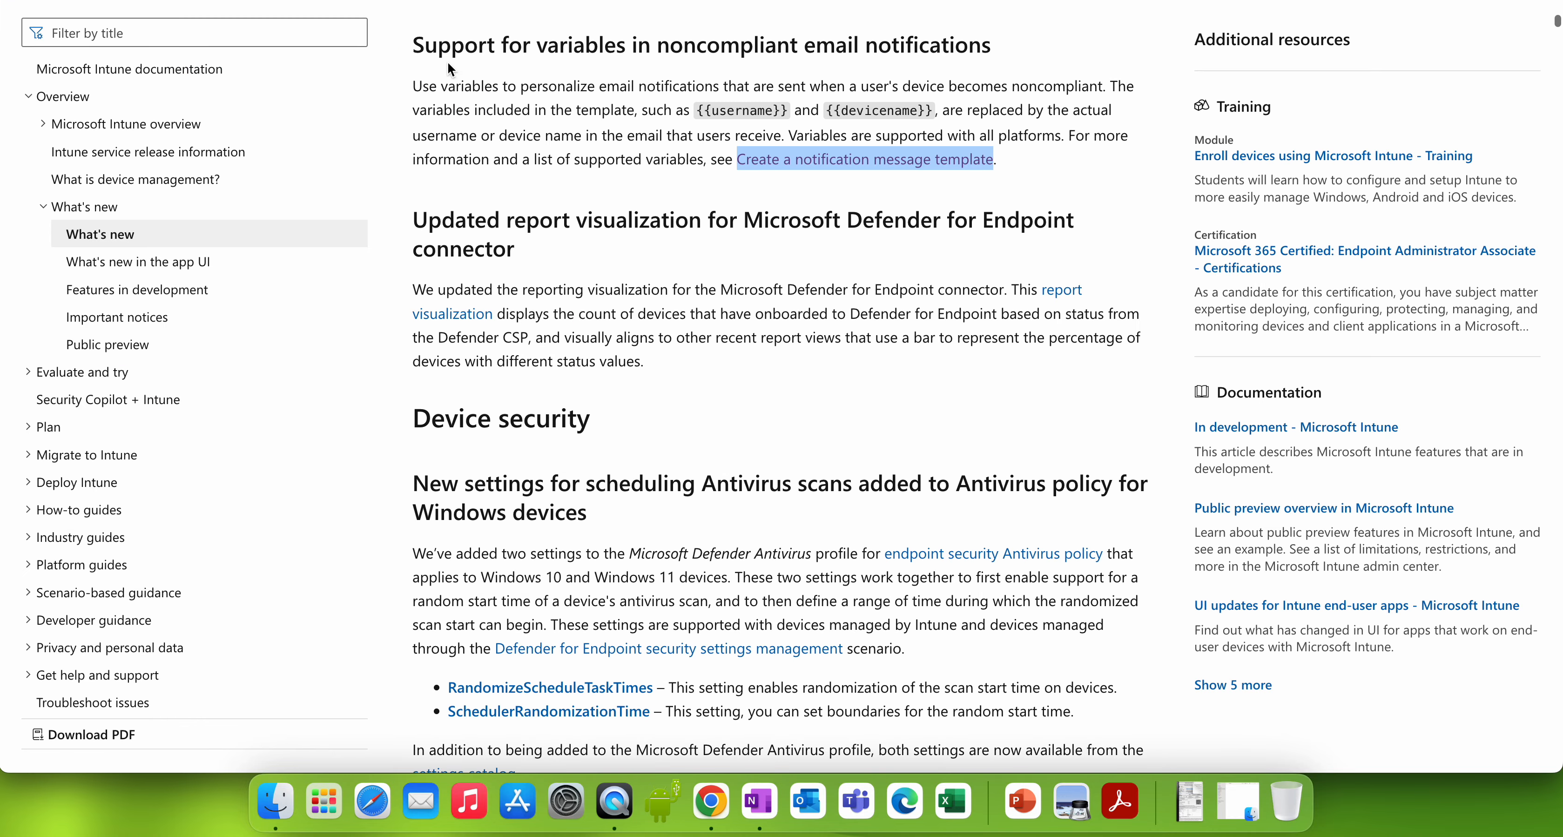
{"action": "left_click_drag", "start_coordinate": [418, 44], "coordinate": [707, 57]}
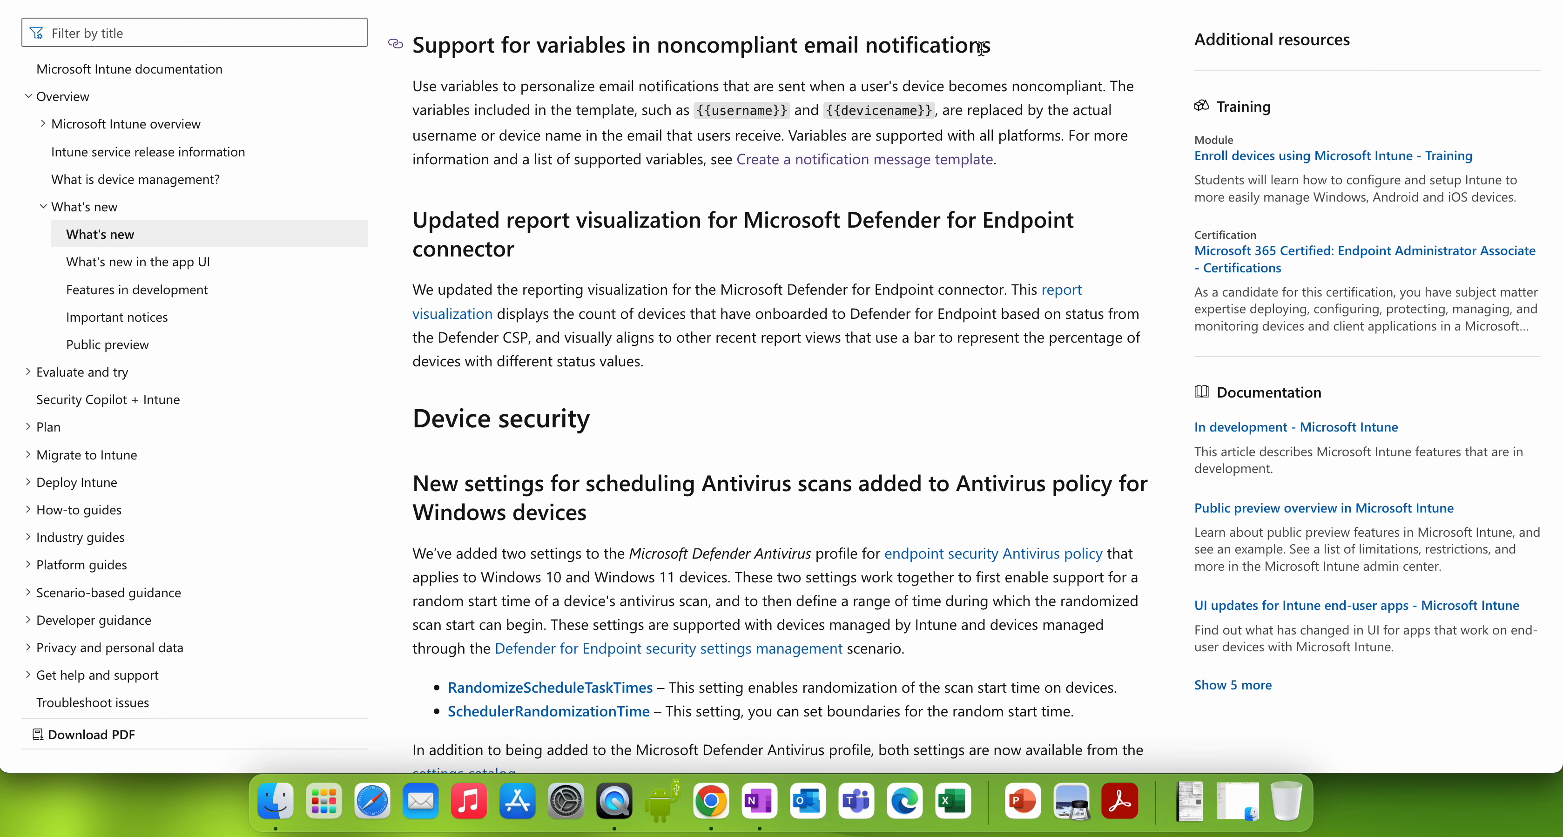
{"action": "left_click_drag", "start_coordinate": [992, 45], "coordinate": [740, 48]}
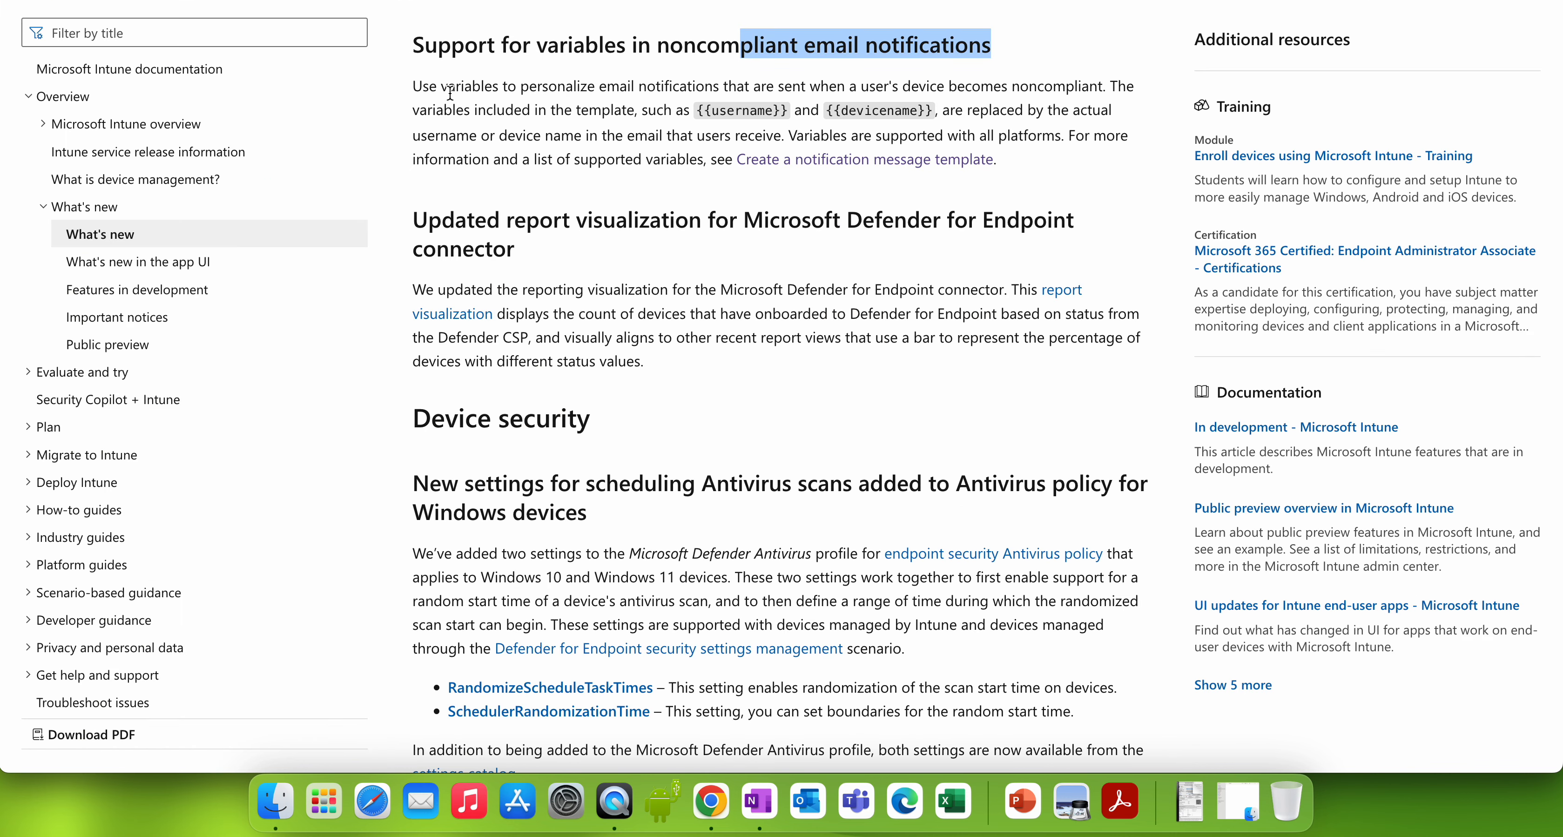
{"action": "left_click_drag", "start_coordinate": [423, 86], "coordinate": [631, 86]}
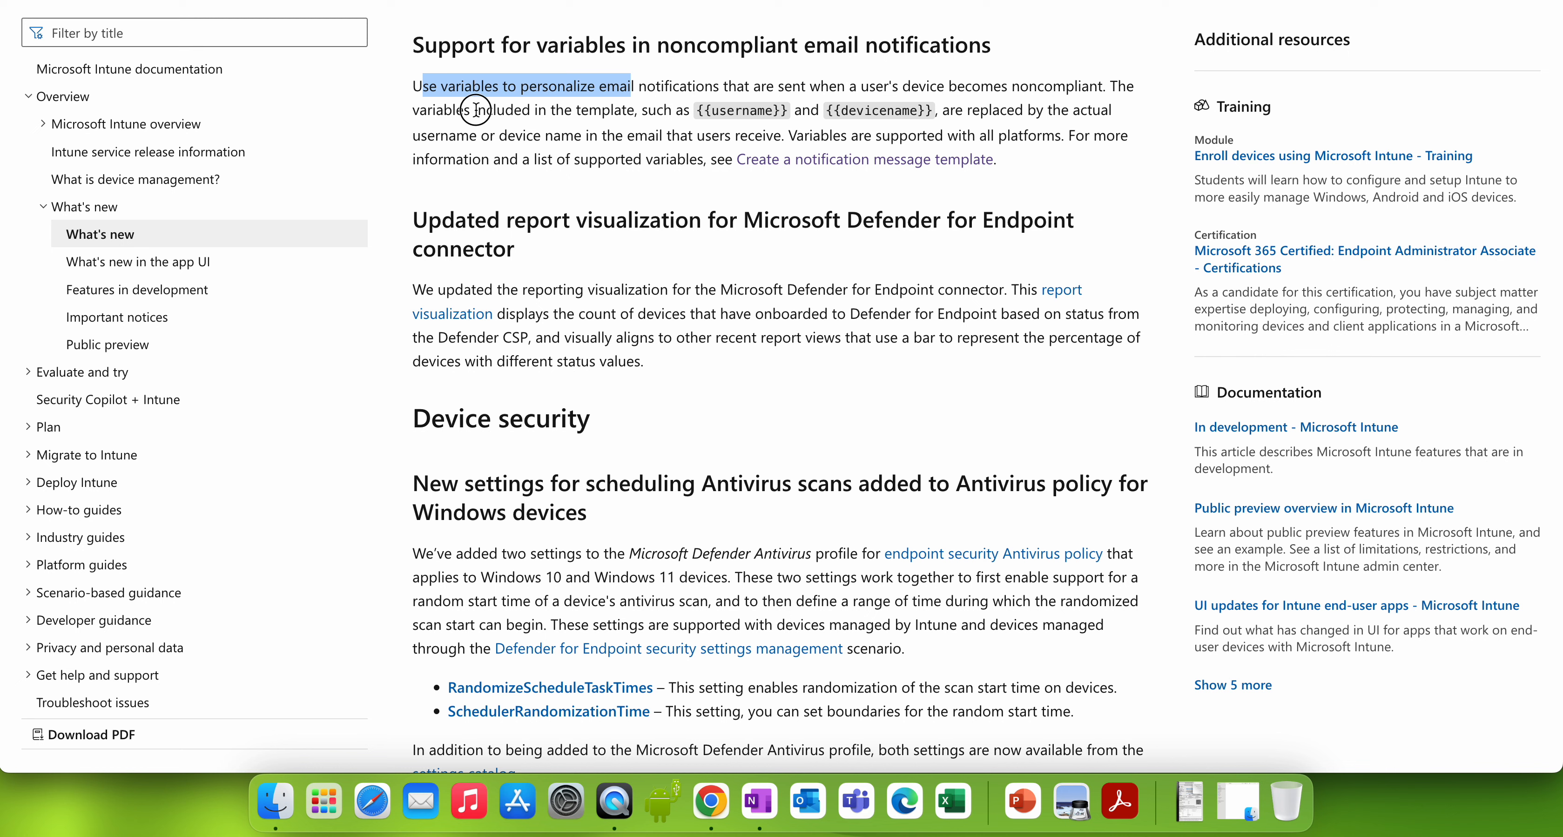
{"action": "left_click_drag", "start_coordinate": [474, 111], "coordinate": [588, 111]}
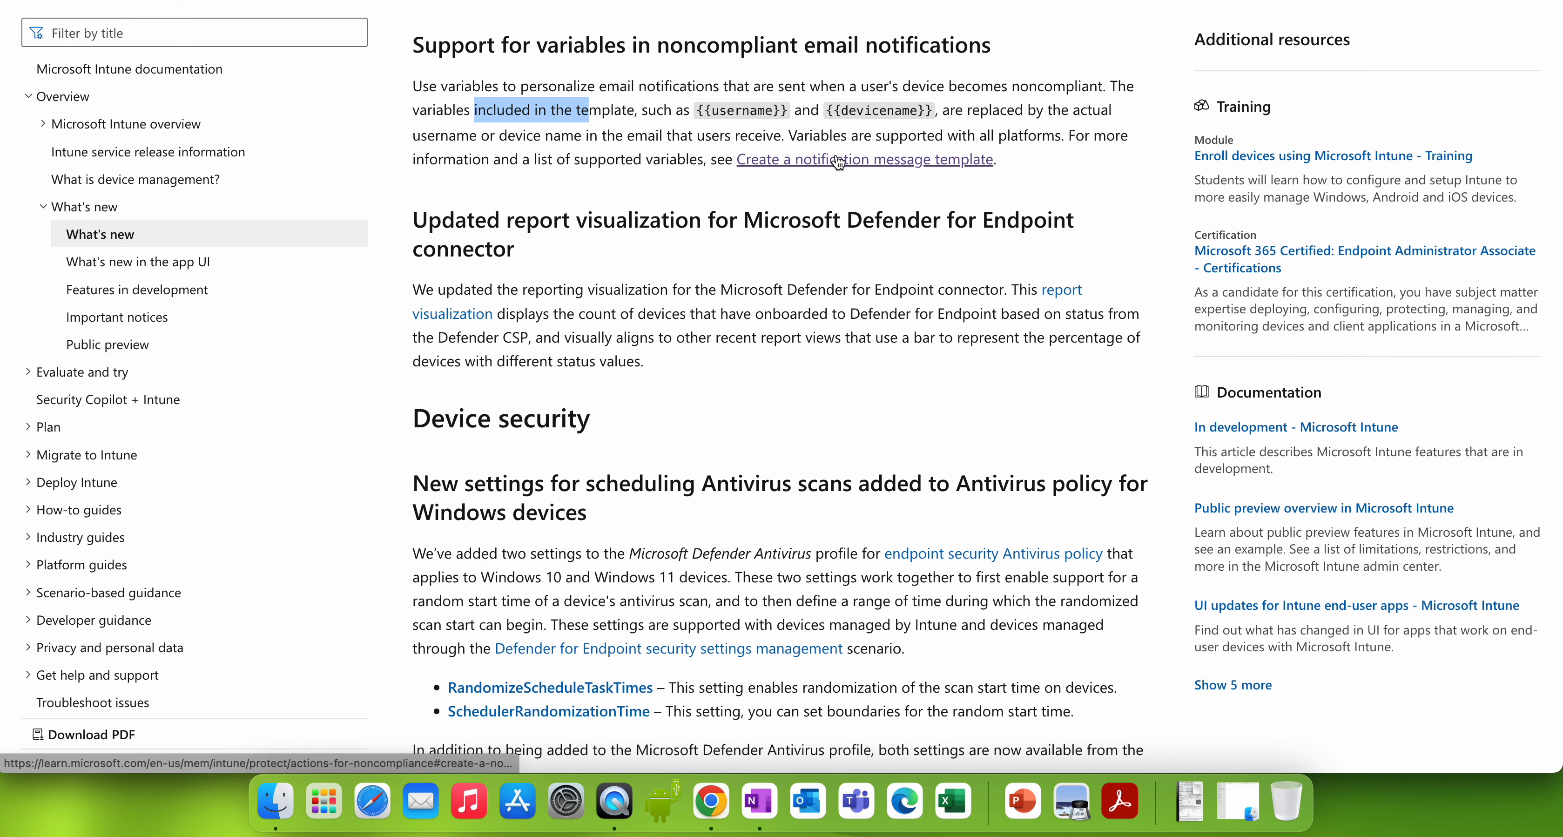
Open the linked "Create a notification message template" article and read how templates are associated with compliance policies.
{"action": "left_click", "coordinate": [995, 157]}
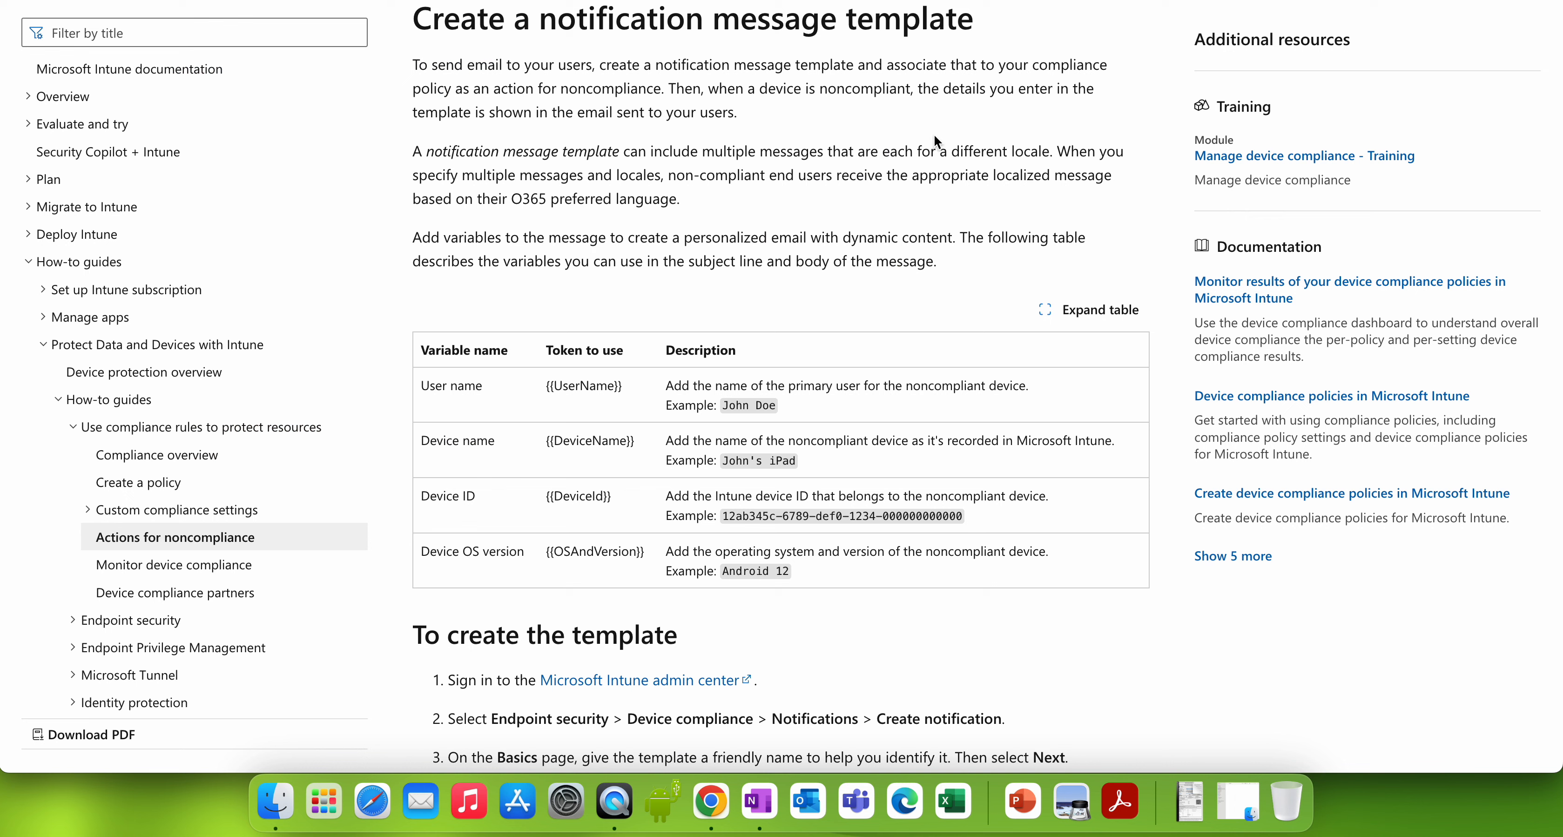
{"action": "left_click_drag", "start_coordinate": [890, 66], "coordinate": [1048, 66]}
{"action": "left_click", "coordinate": [461, 89]}
{"action": "left_click_drag", "start_coordinate": [669, 90], "coordinate": [849, 86]}
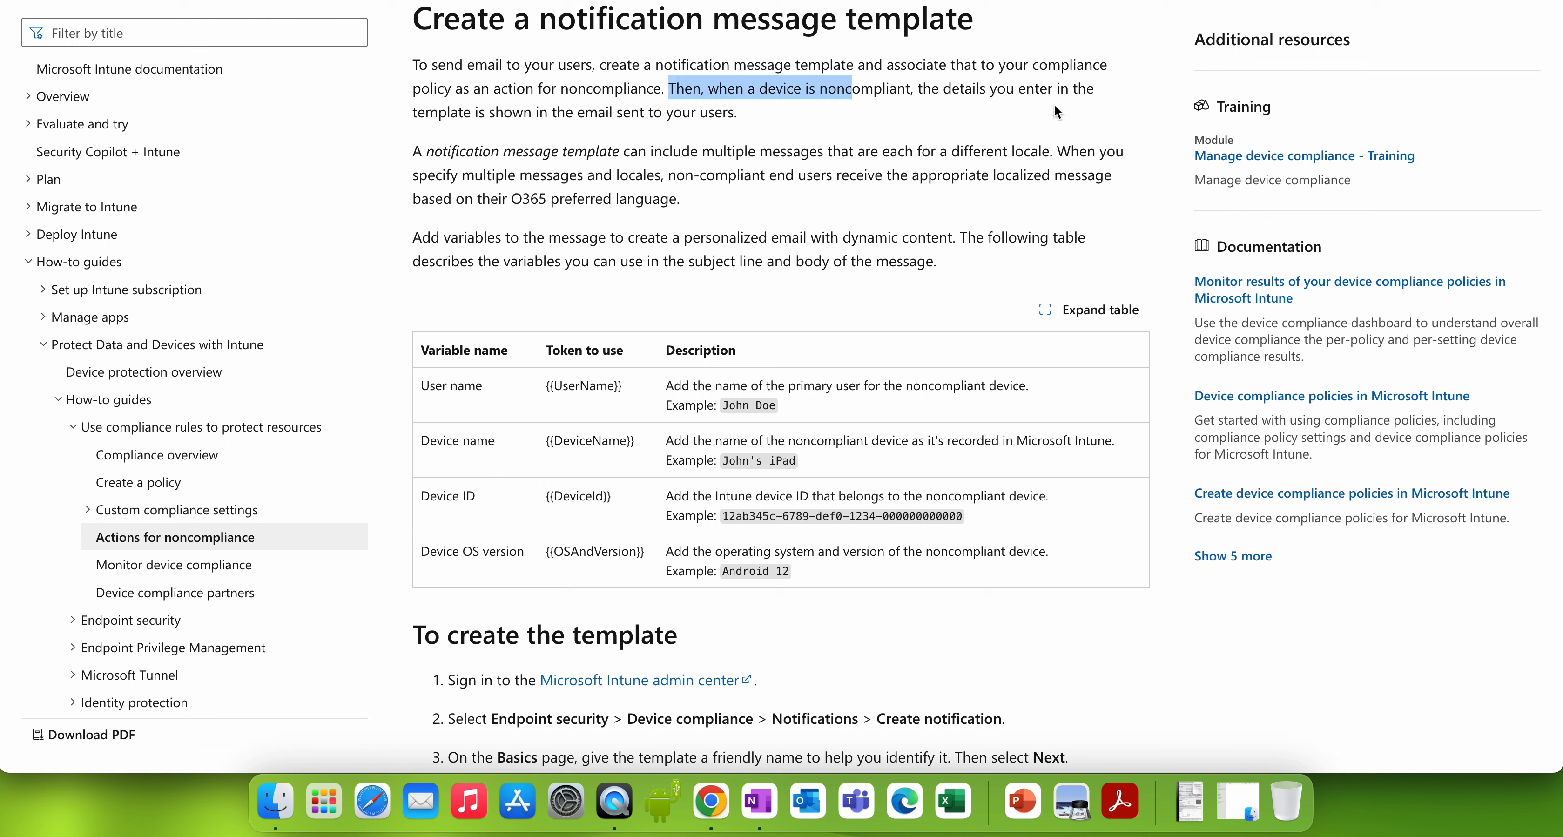
Read how the notification details reach users and how multiple messages per locale follow the preferred language.
{"action": "left_click_drag", "start_coordinate": [548, 112], "coordinate": [785, 116]}
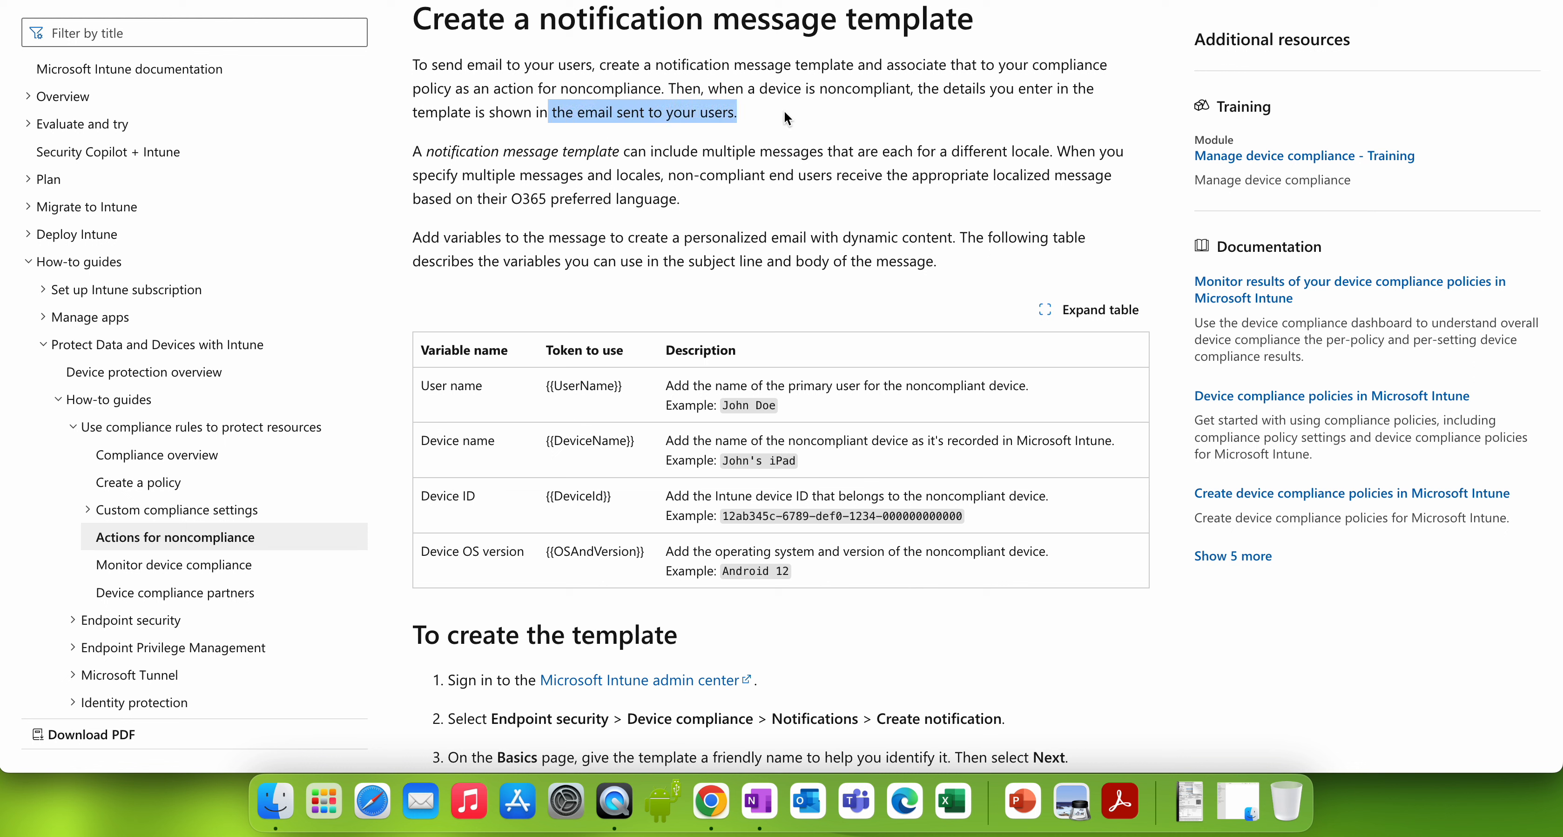
{"action": "left_click_drag", "start_coordinate": [524, 151], "coordinate": [865, 152]}
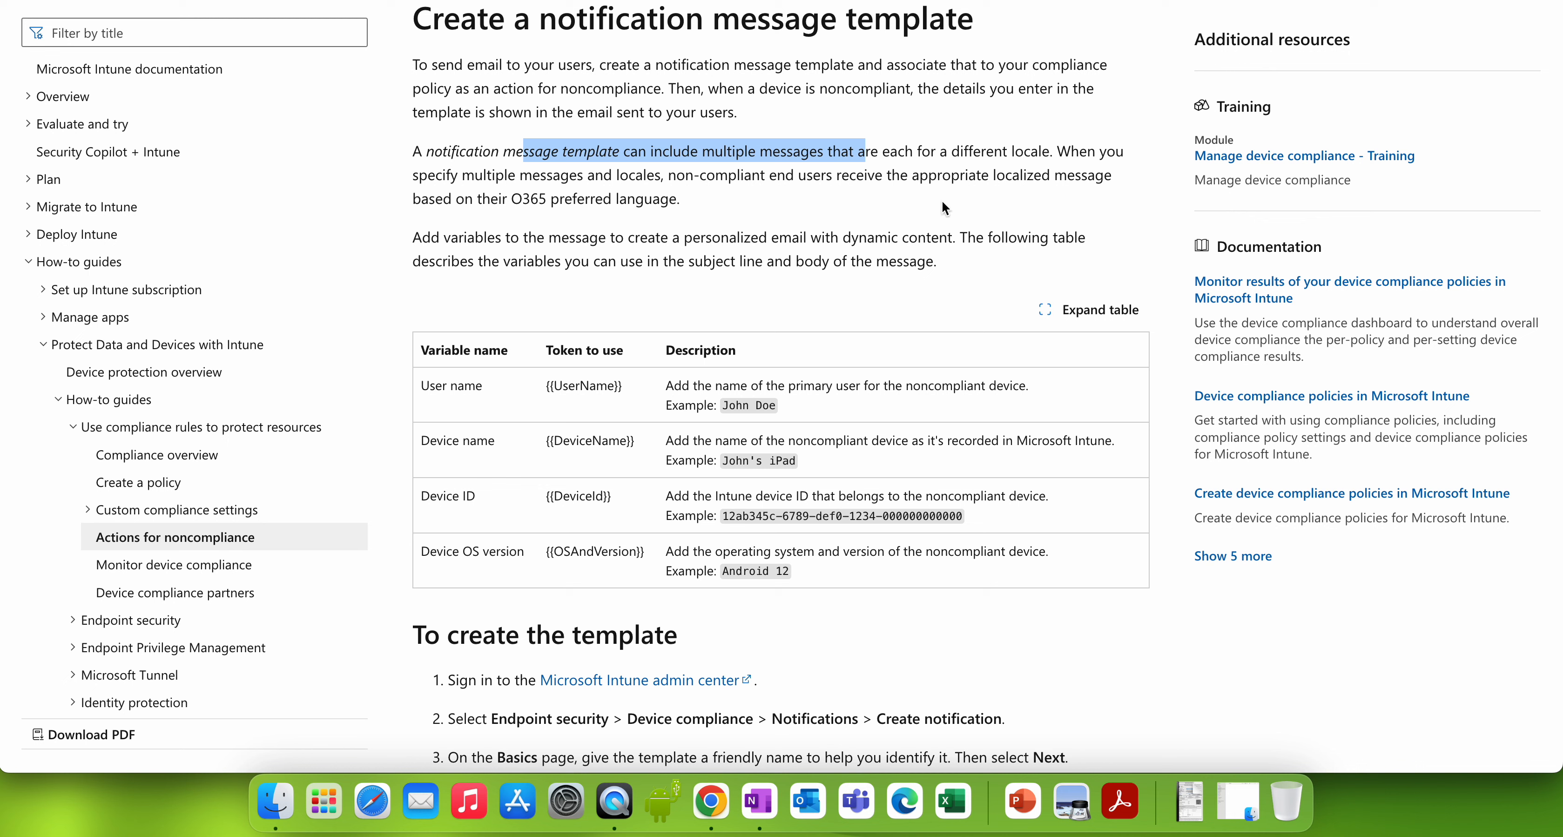
{"action": "left_click_drag", "start_coordinate": [707, 204], "coordinate": [446, 196]}
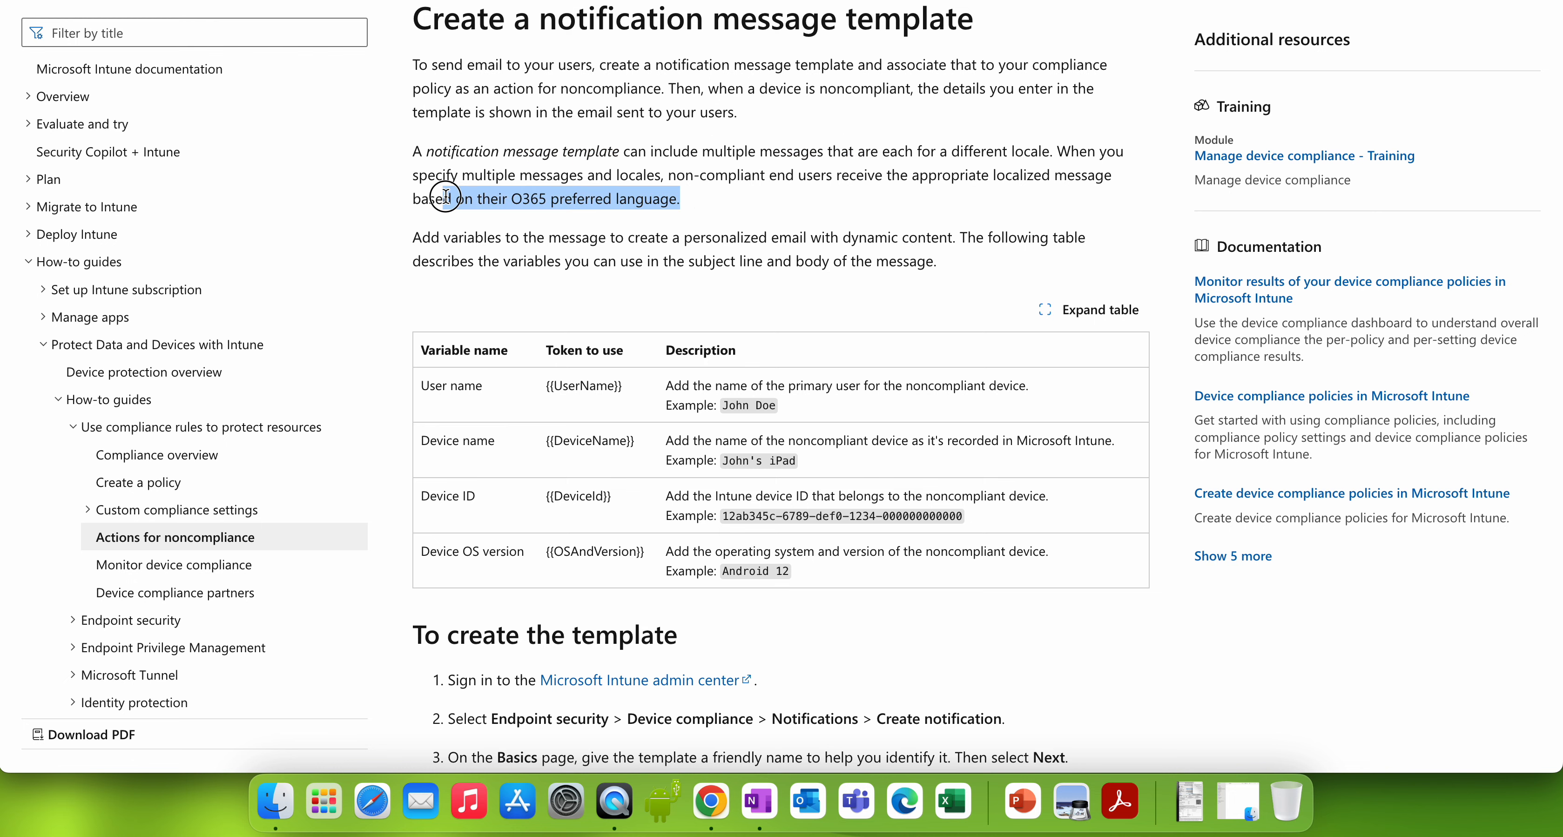
{"action": "left_click", "coordinate": [616, 233]}
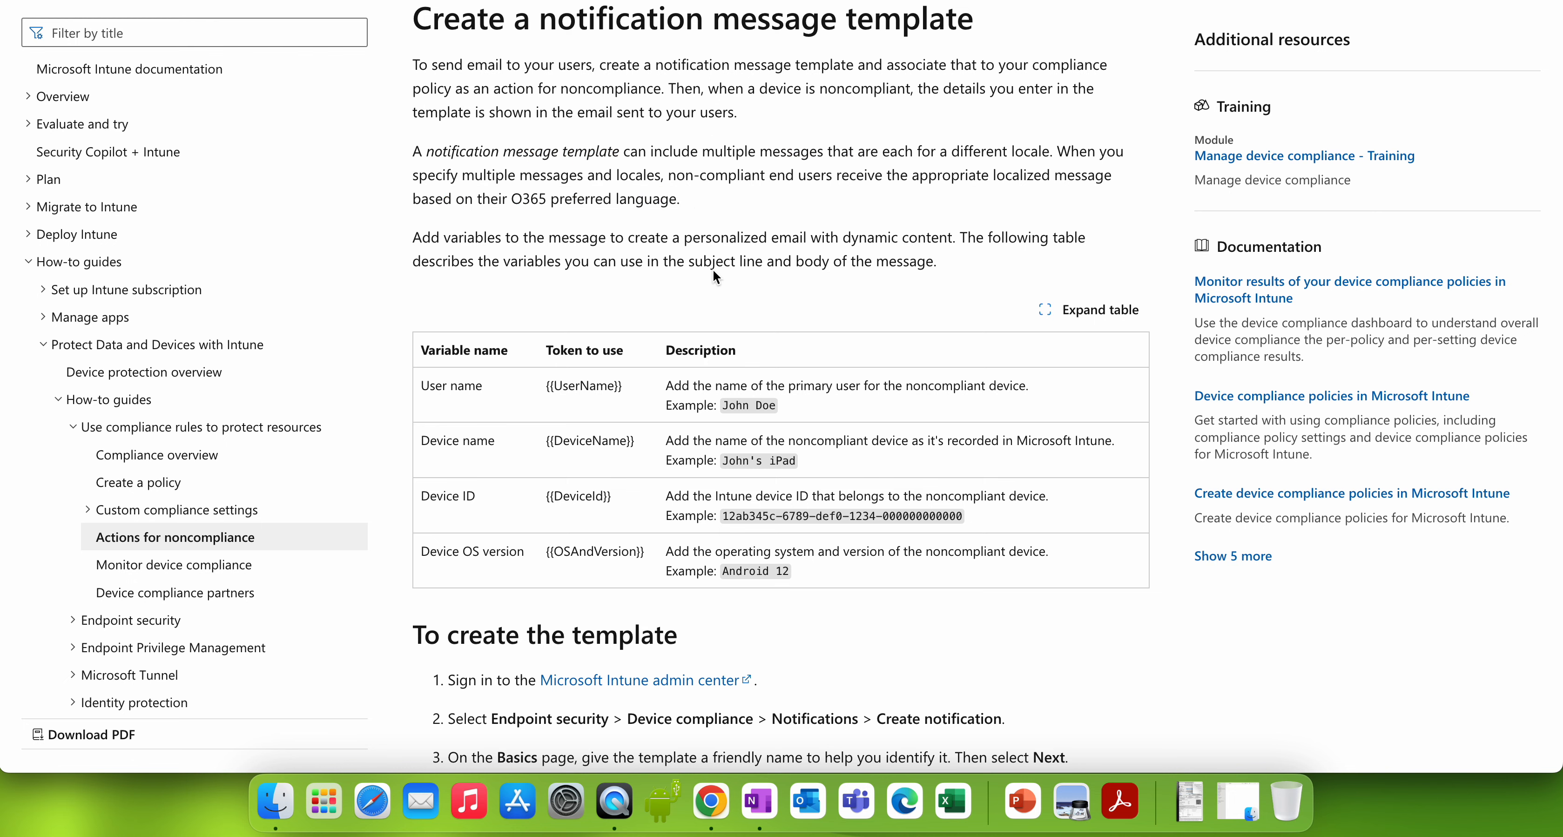
Copy the {{UserName}} token from the article's table of supported variables.
{"action": "scroll", "coordinate": [713, 268], "scroll_direction": "down", "scroll_amount": 2}
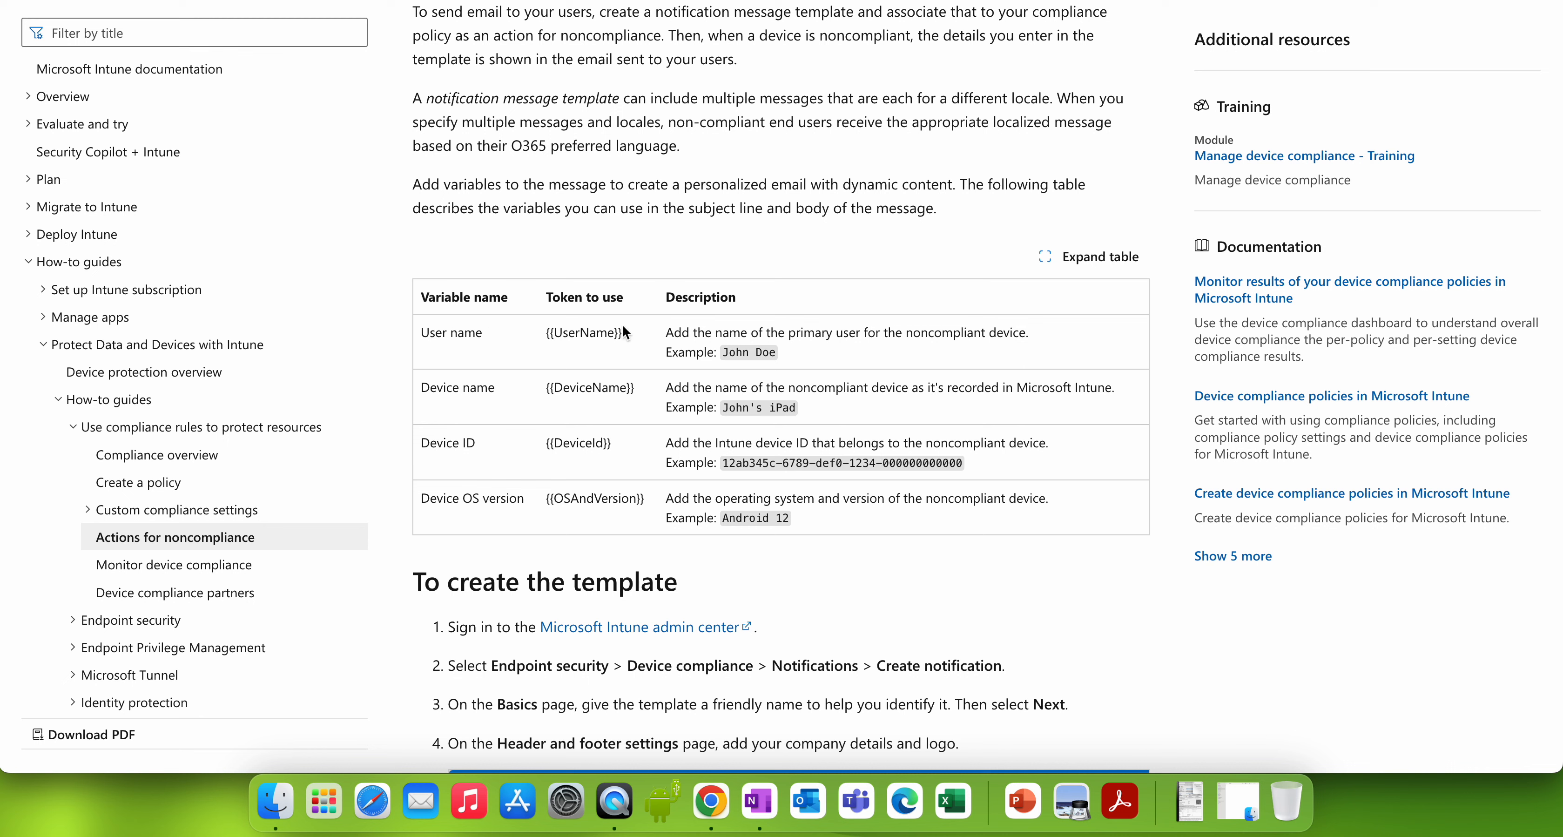
{"action": "left_click_drag", "start_coordinate": [778, 353], "coordinate": [540, 342]}
{"action": "left_click", "coordinate": [621, 342]}
{"action": "right_click", "coordinate": [575, 336]}
{"action": "left_click", "coordinate": [607, 380]}
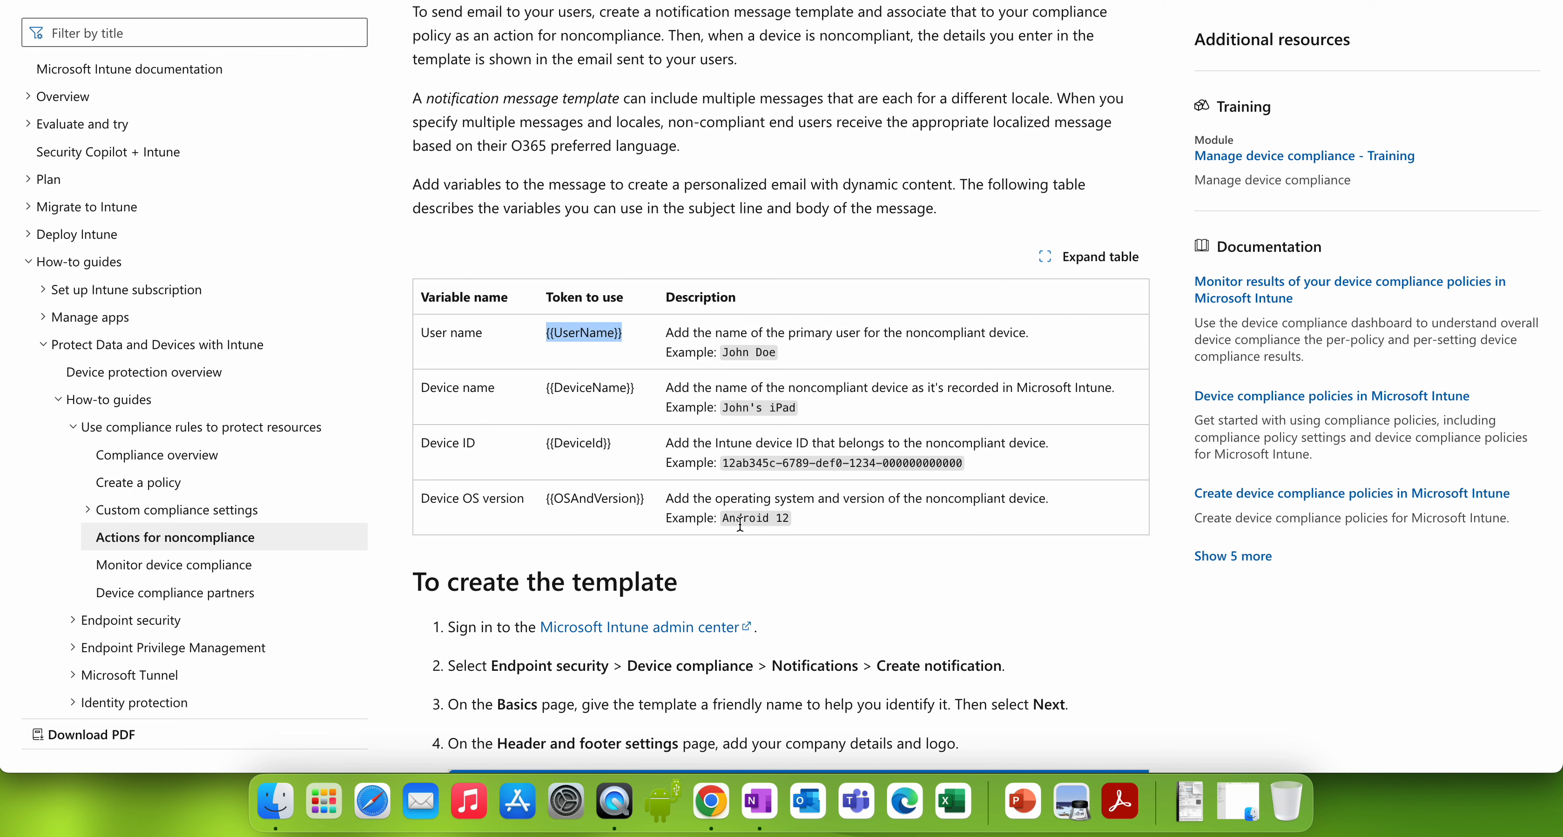
Read the article's instructions for creating the template, including the header and footer options and the message example.
{"action": "scroll", "coordinate": [842, 530], "scroll_direction": "down", "scroll_amount": 3}
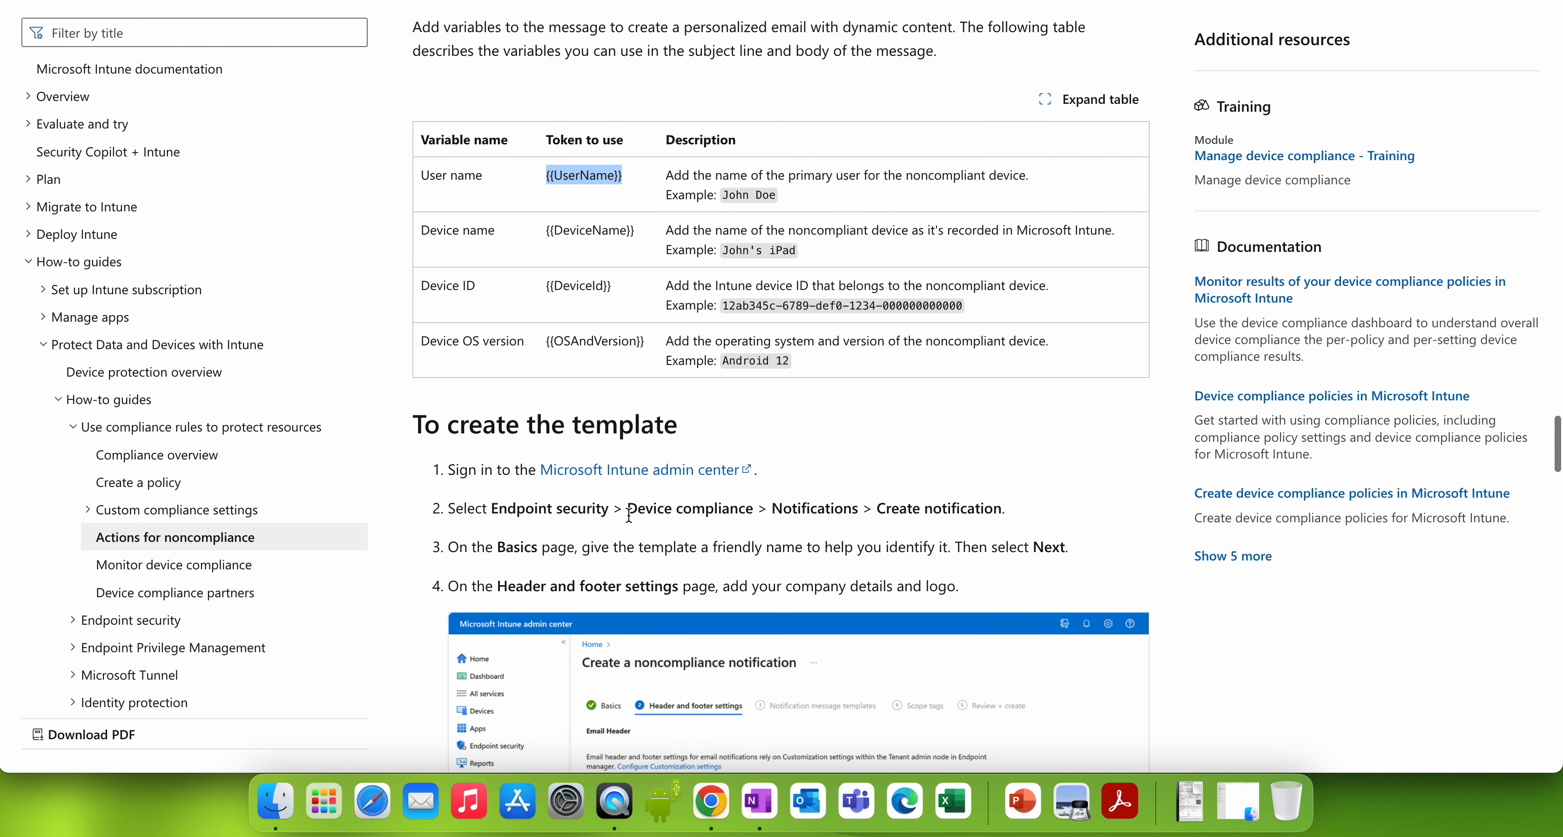
{"action": "scroll", "coordinate": [629, 515], "scroll_direction": "down", "scroll_amount": 4}
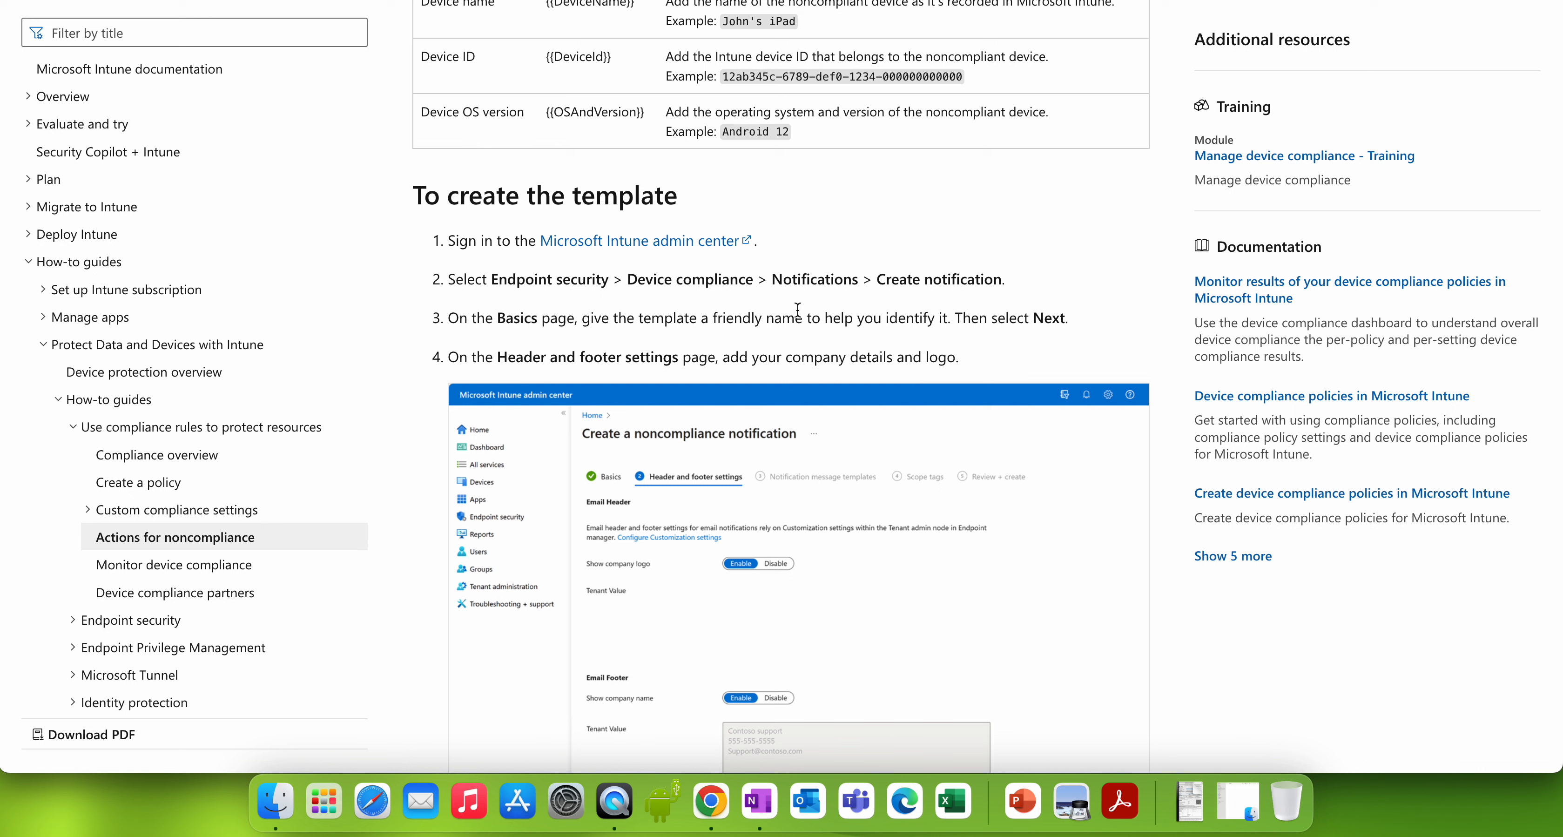
{"action": "scroll", "coordinate": [867, 489], "scroll_direction": "down", "scroll_amount": 3}
{"action": "scroll", "coordinate": [867, 488], "scroll_direction": "down", "scroll_amount": 9}
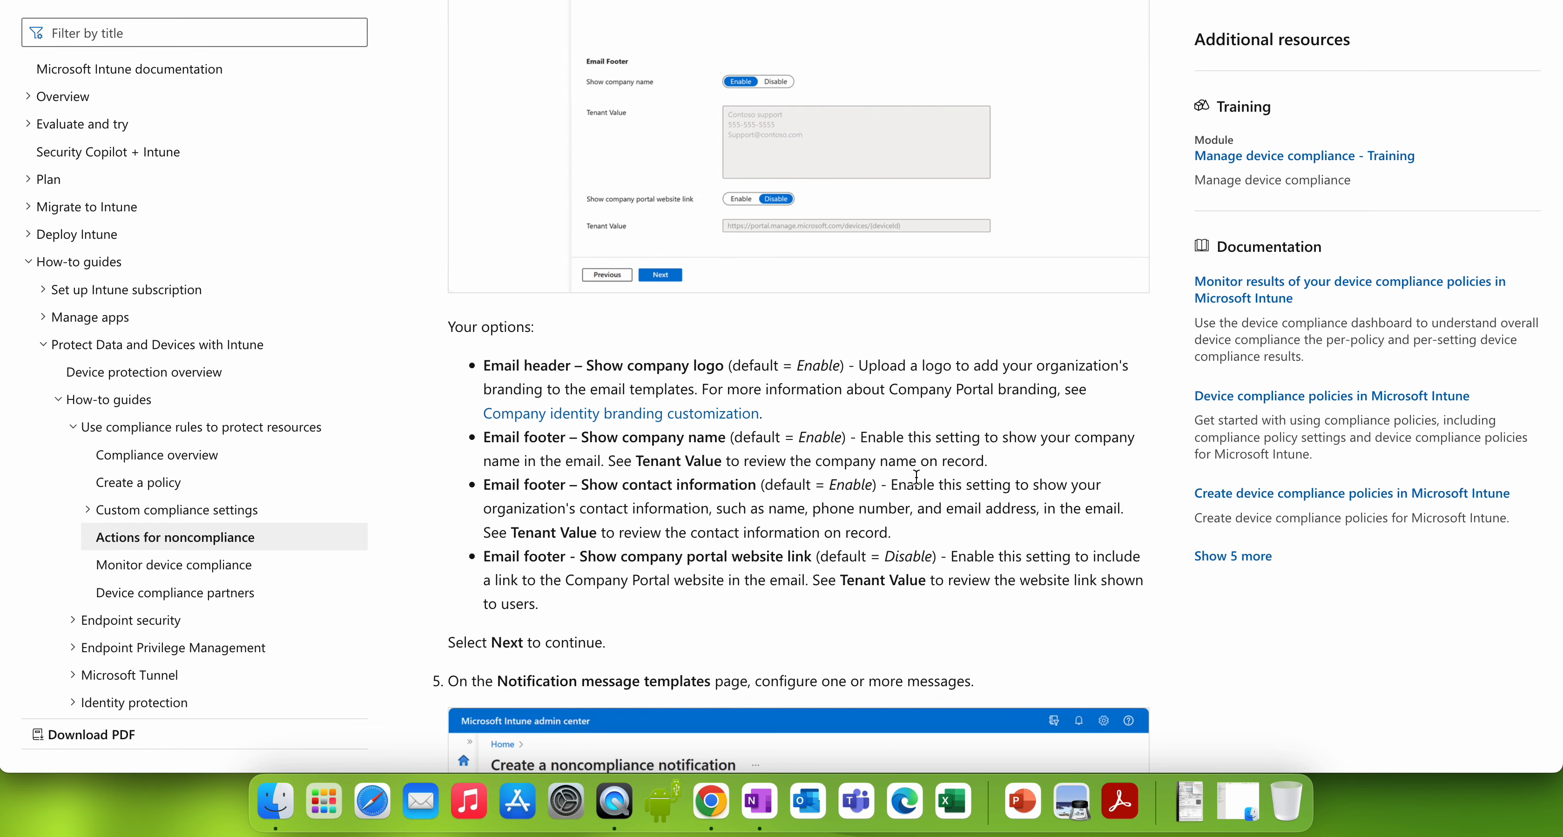
{"action": "scroll", "coordinate": [915, 477], "scroll_direction": "down", "scroll_amount": 10}
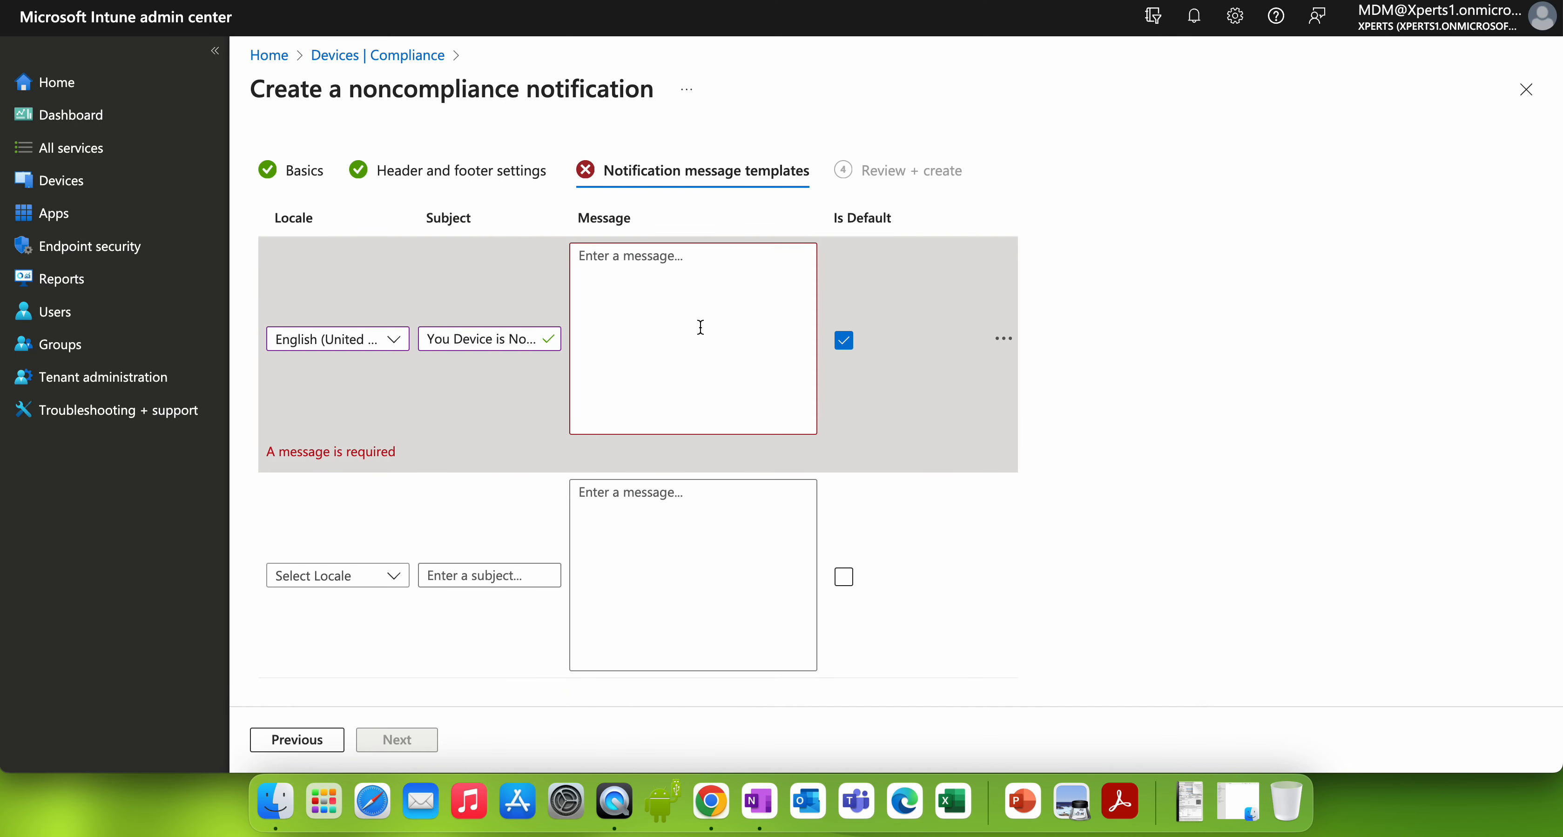
In the Intune notification form, begin the English (United States) message with "Hello {{UserName}},".
{"action": "left_click", "coordinate": [701, 328]}
{"action": "type", "text": "Hello"}
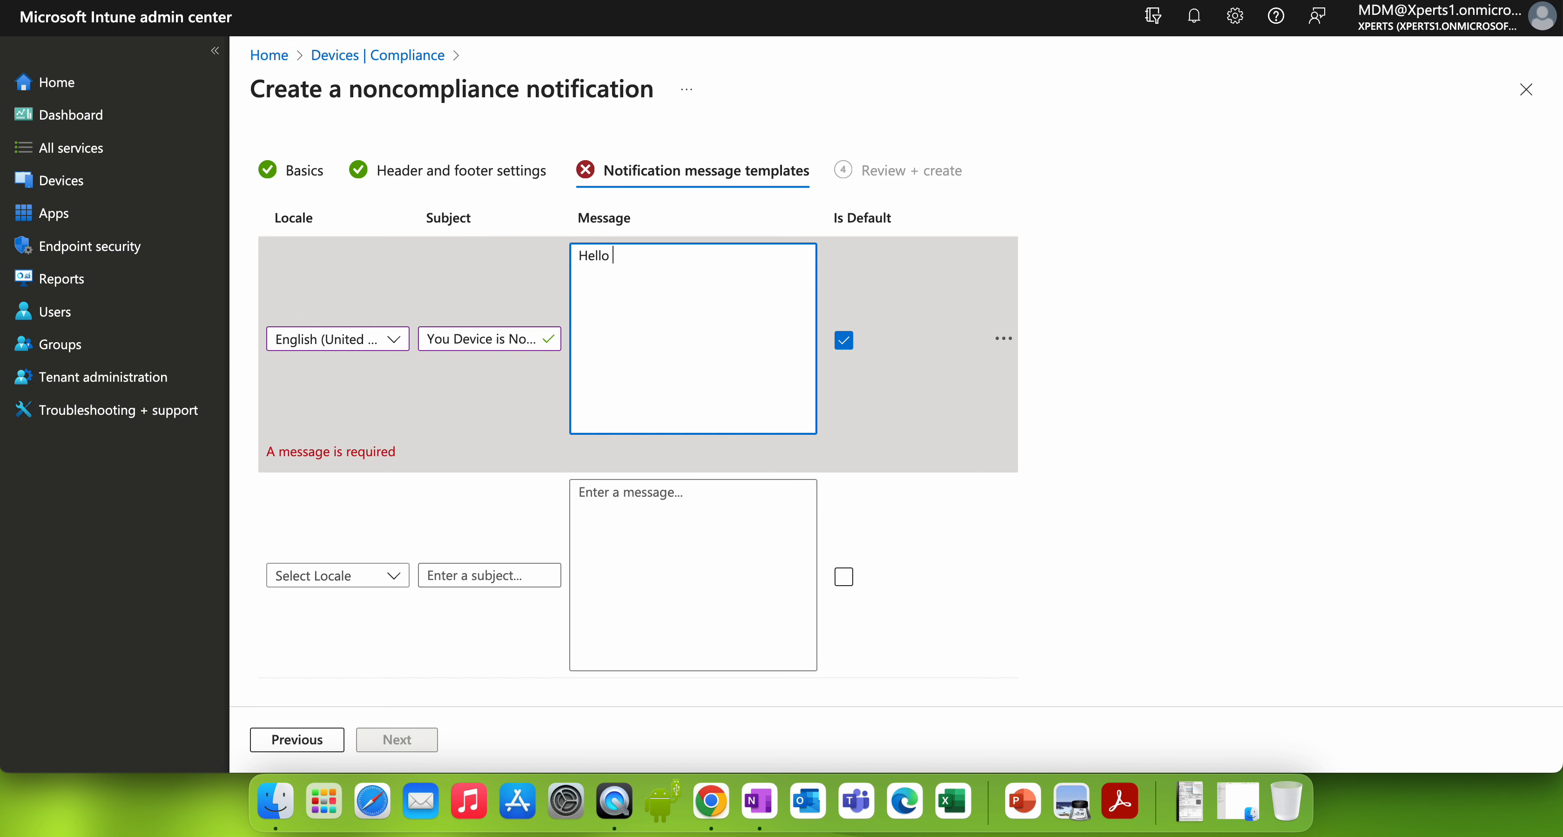
{"action": "key", "text": "super+v"}
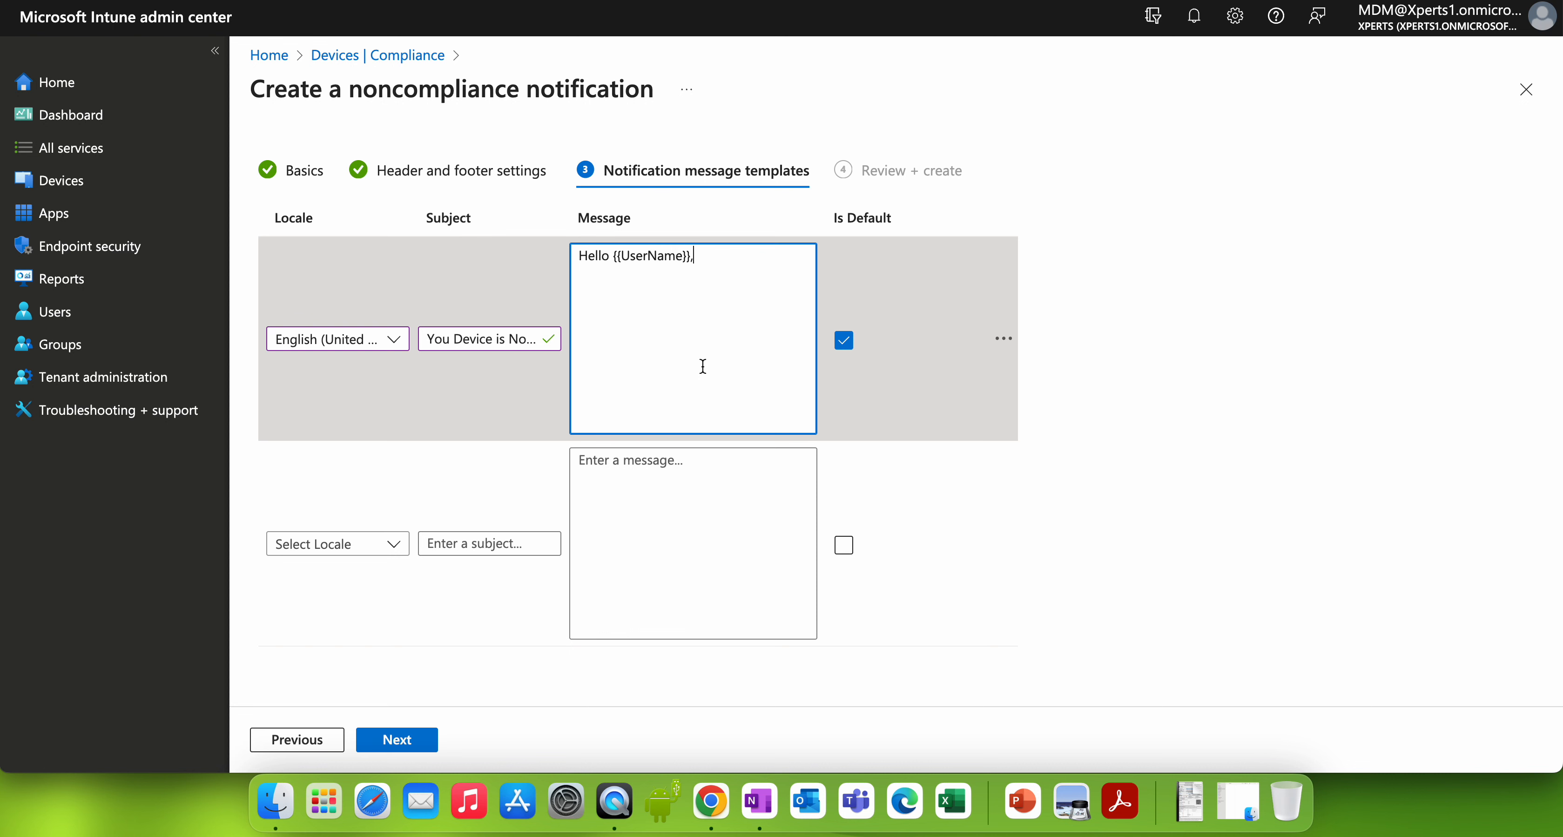
Add the message body "Your Device is runnong on lower OS verison. Please upgrade your device to latest Verison." and close with "Thanks".
{"action": "key", "text": "Return"}
{"action": "type", "text": "Your"}
{"action": "type", "text": "Device is runnong on "}
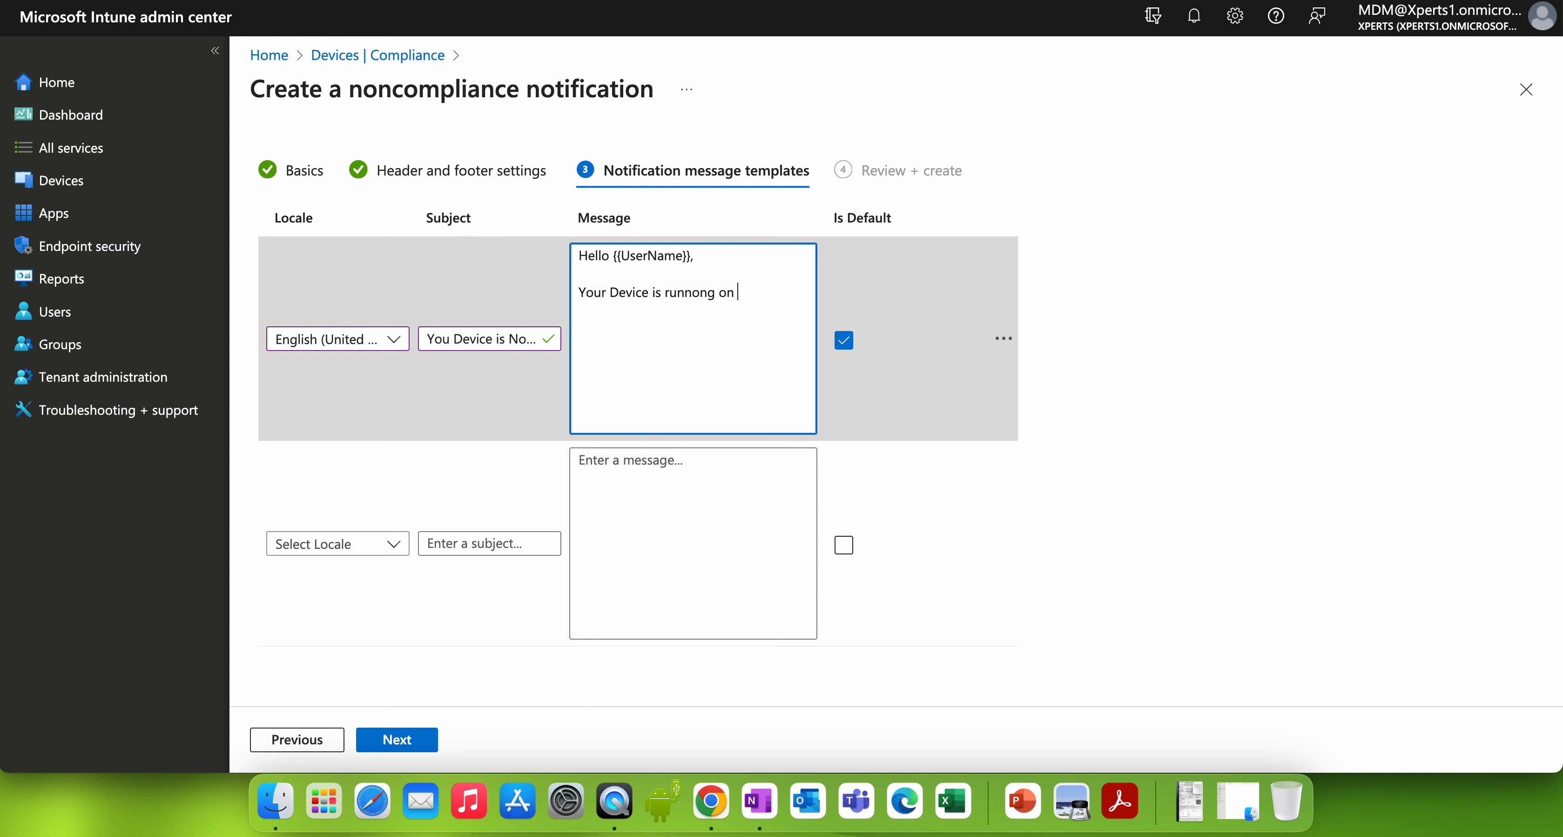
{"action": "type", "text": "lower OS verison. Please upgr"}
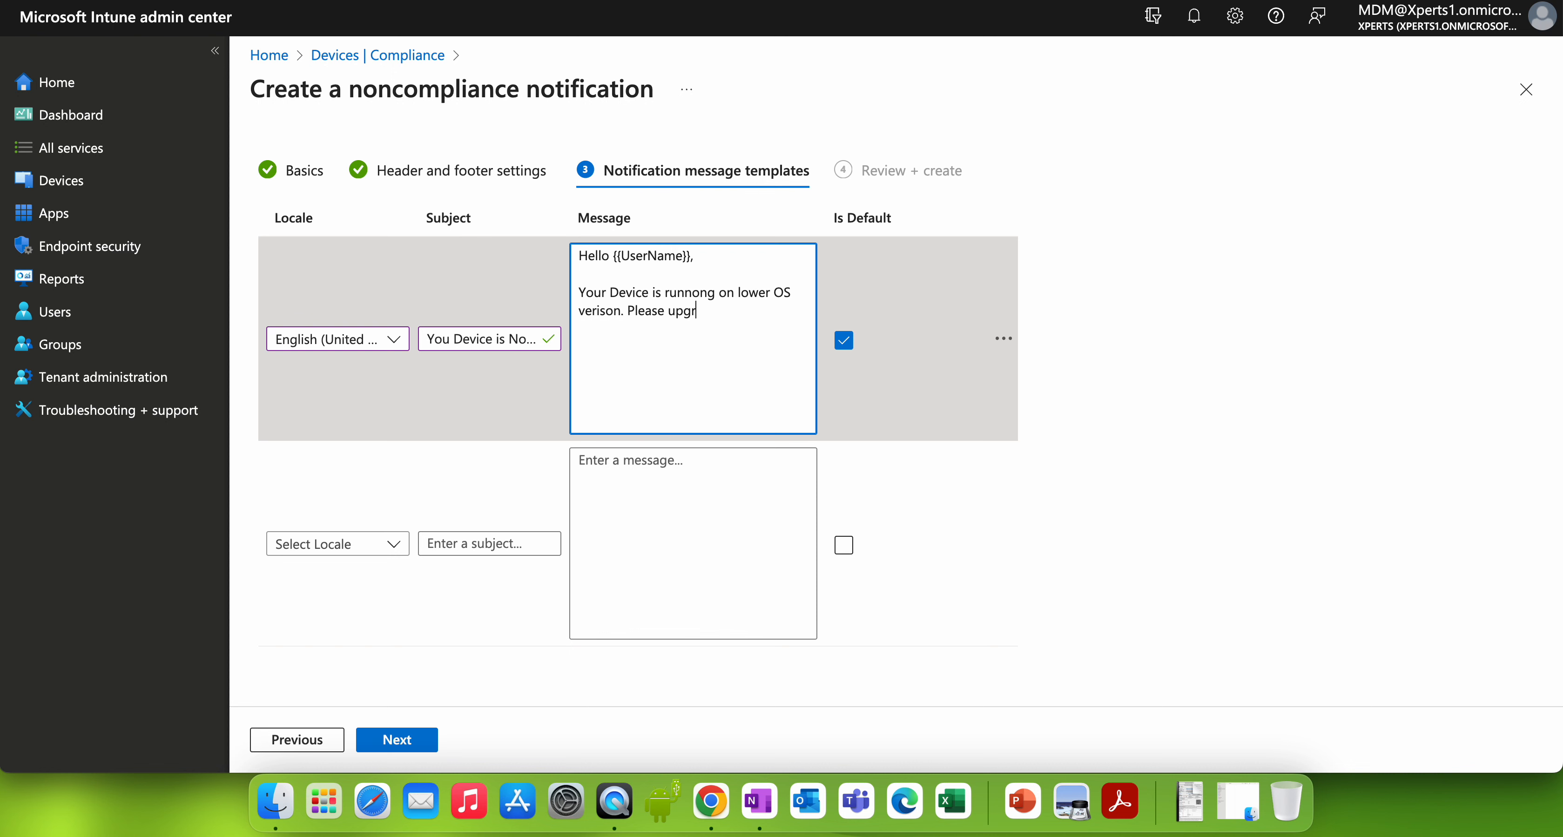
{"action": "type", "text": "ade your device to latest Verison.  "}
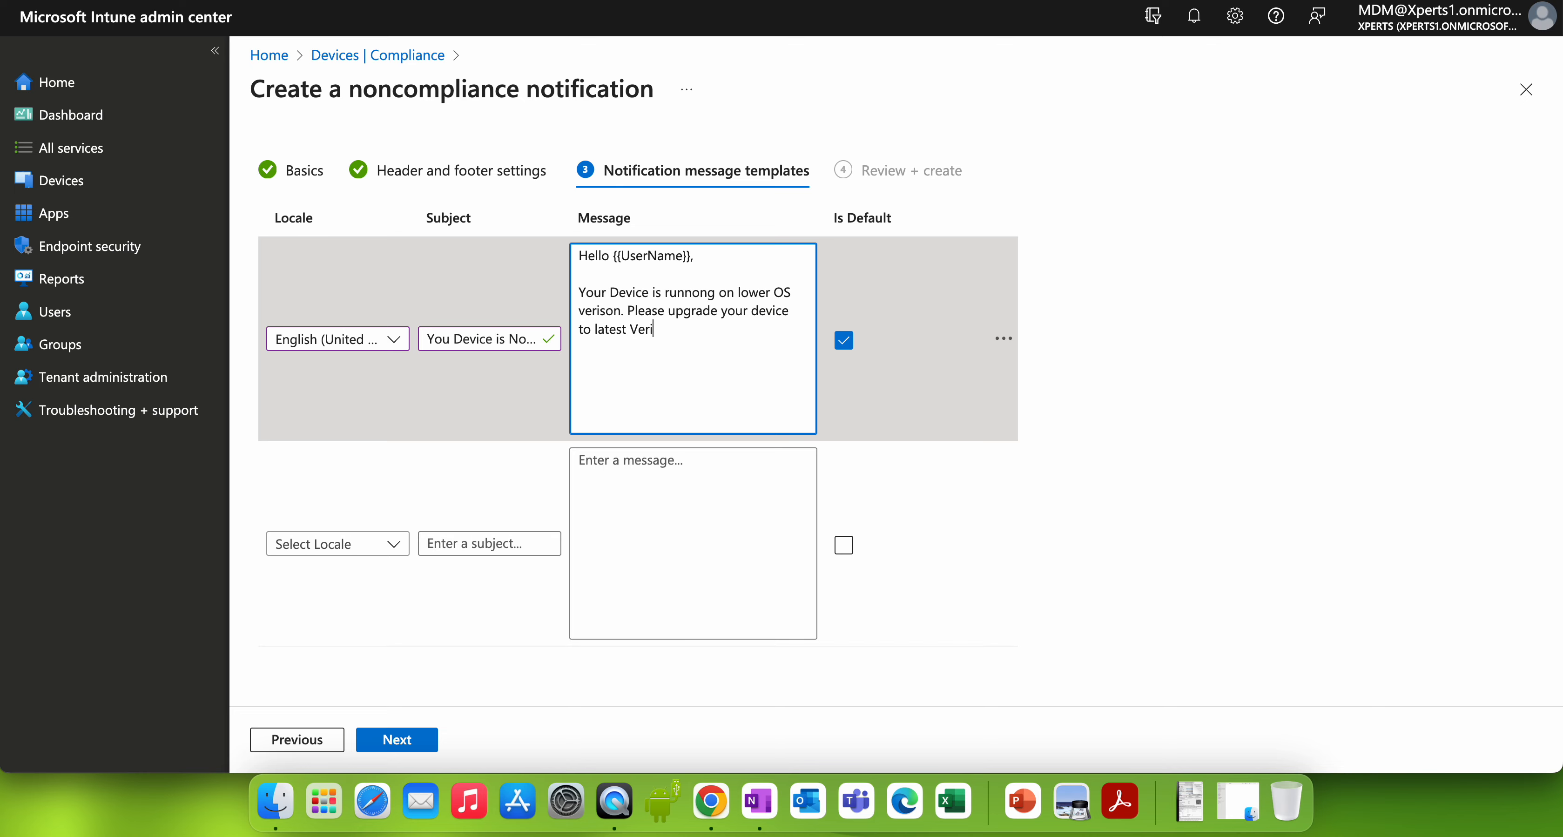
{"action": "type", "text": "Thanks"}
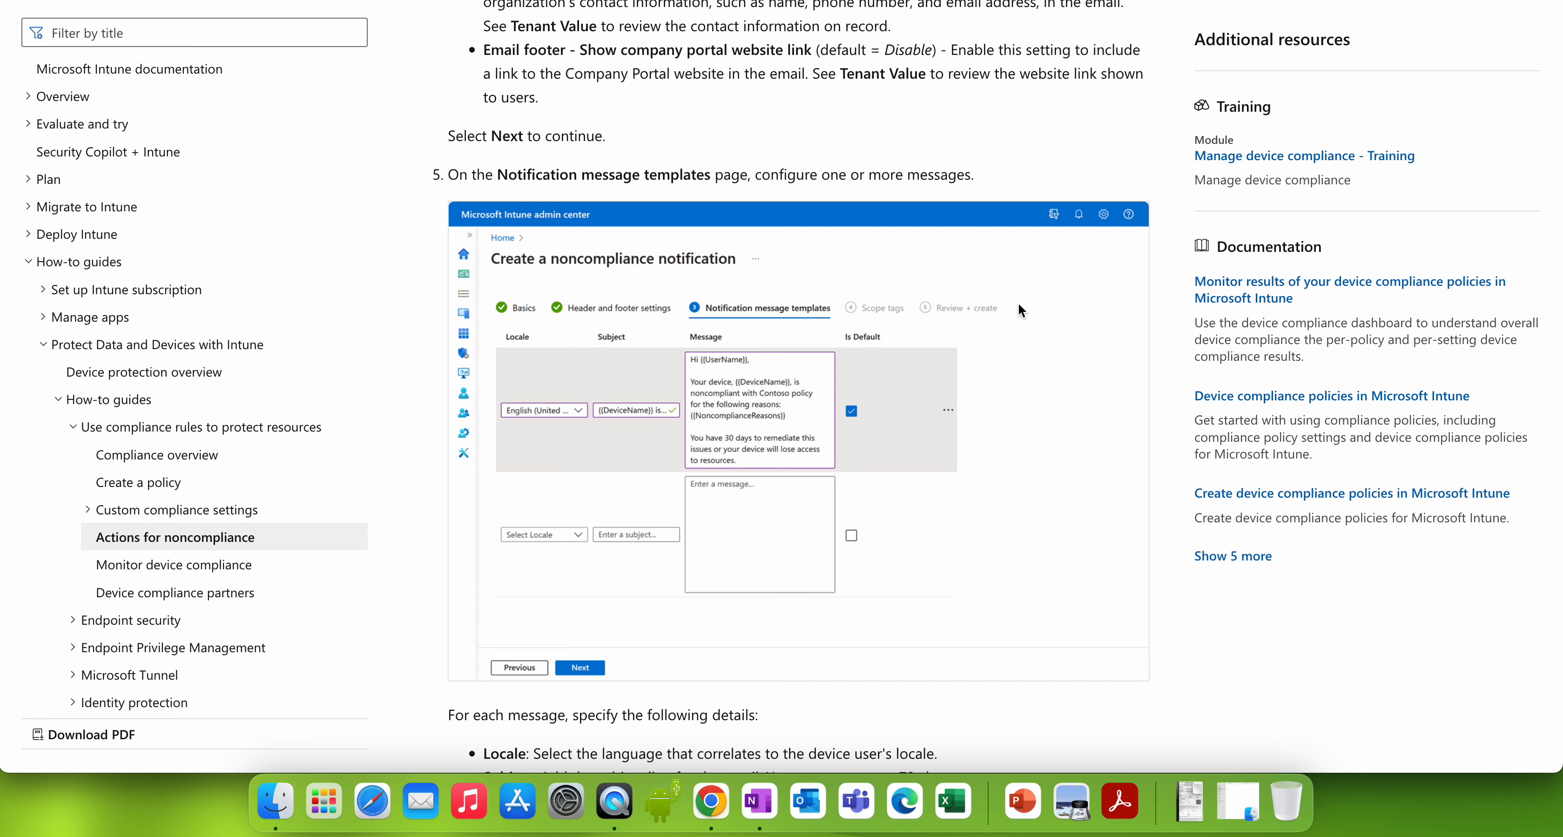
Copy the {{OSAndVersion}} token from the article's variable table and insert it on its own line above "Thanks" in the message.
{"action": "scroll", "coordinate": [1019, 304], "scroll_direction": "up", "scroll_amount": 5}
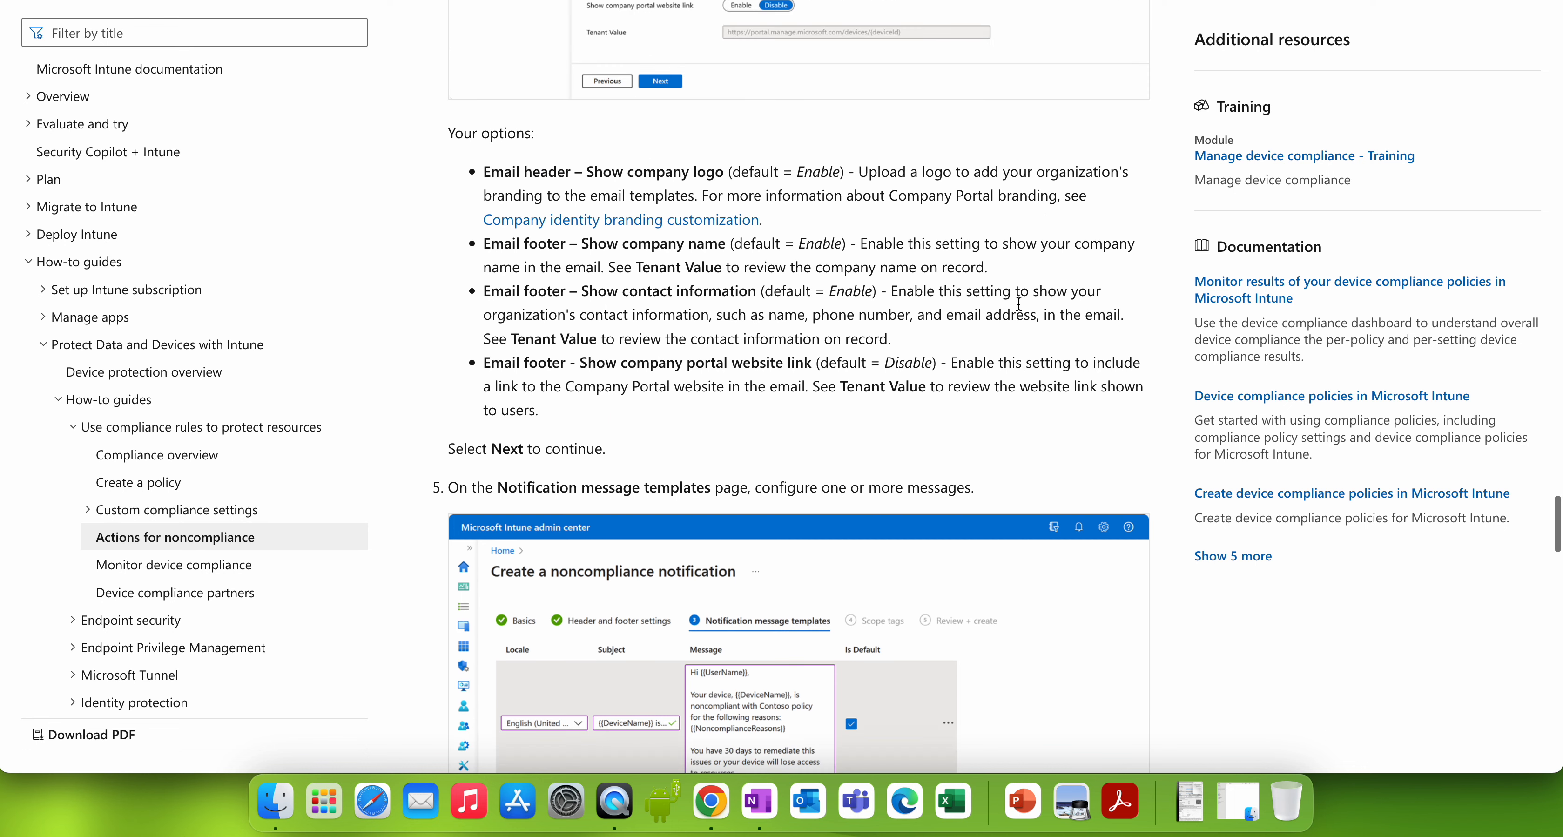
{"action": "scroll", "coordinate": [1019, 304], "scroll_direction": "up", "scroll_amount": 12}
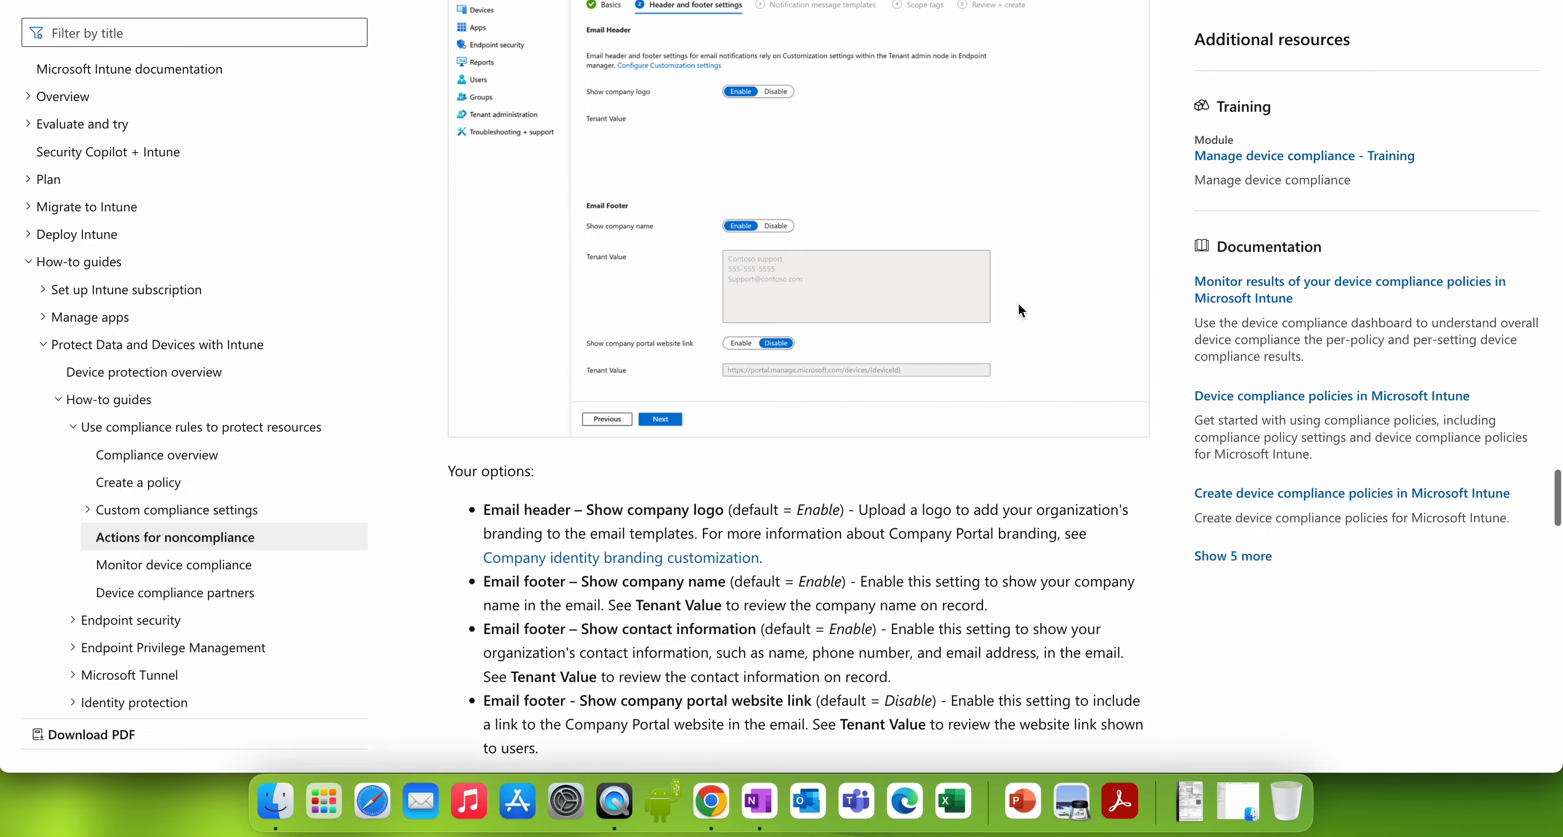
{"action": "left_click_drag", "start_coordinate": [644, 296], "coordinate": [548, 295]}
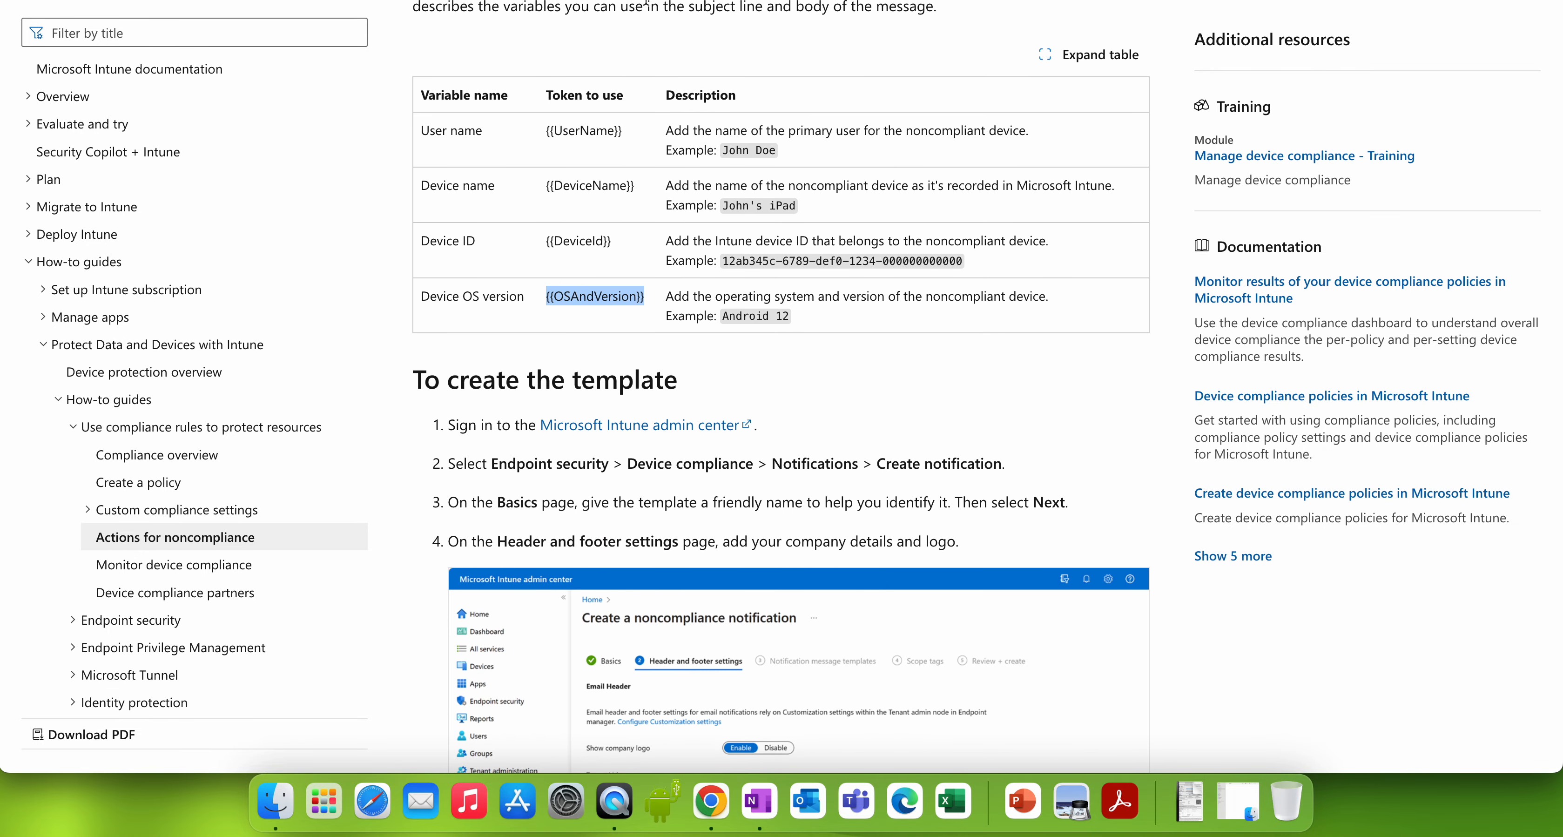
{"action": "left_click", "coordinate": [534, 1]}
{"action": "left_click", "coordinate": [751, 330]}
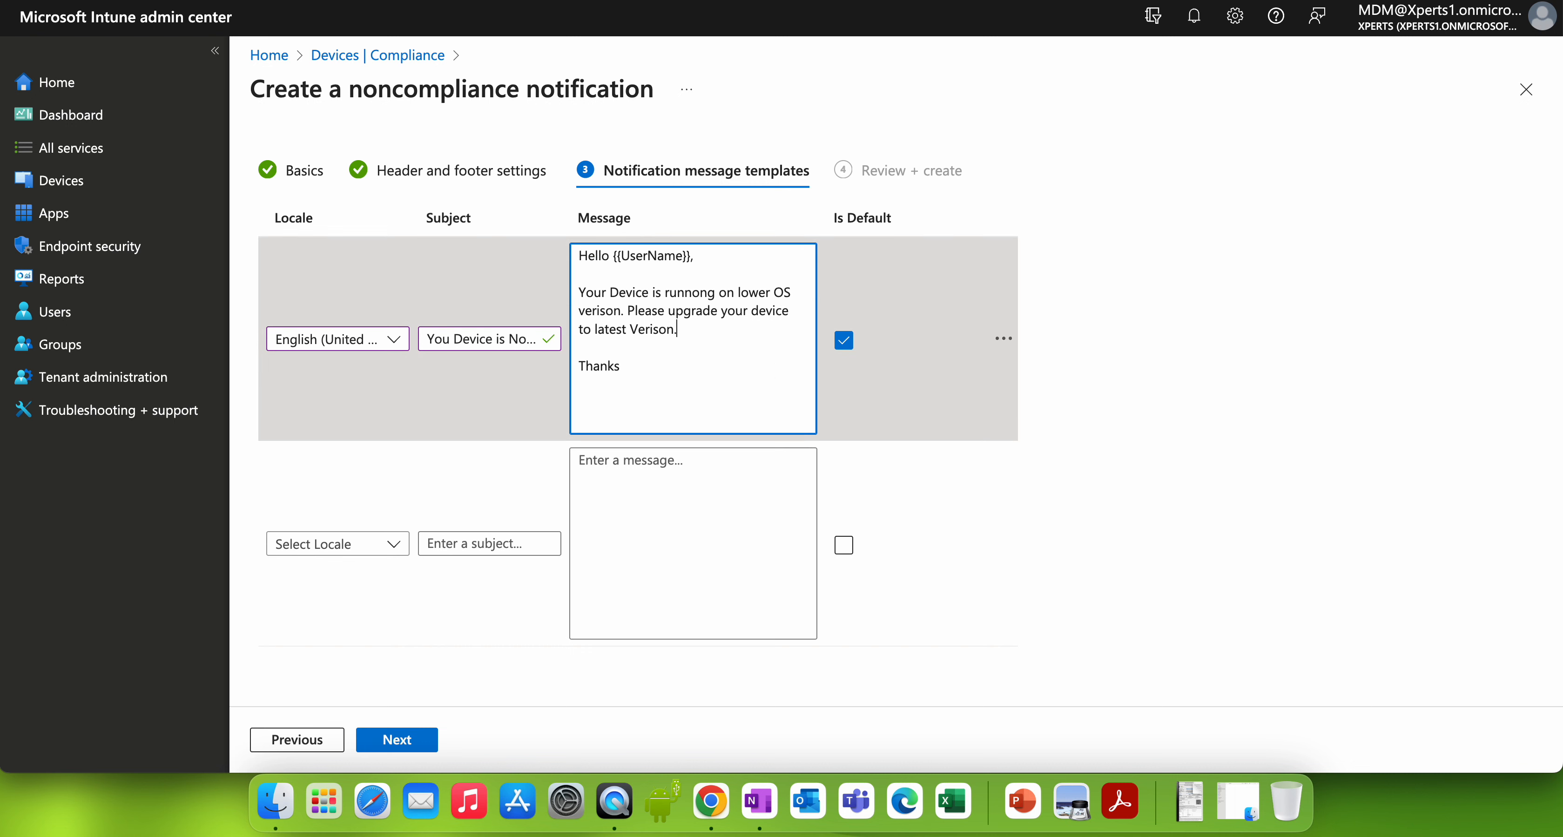
{"action": "key", "text": "Return"}
{"action": "key", "text": "Return"}
{"action": "key", "text": "super+v"}
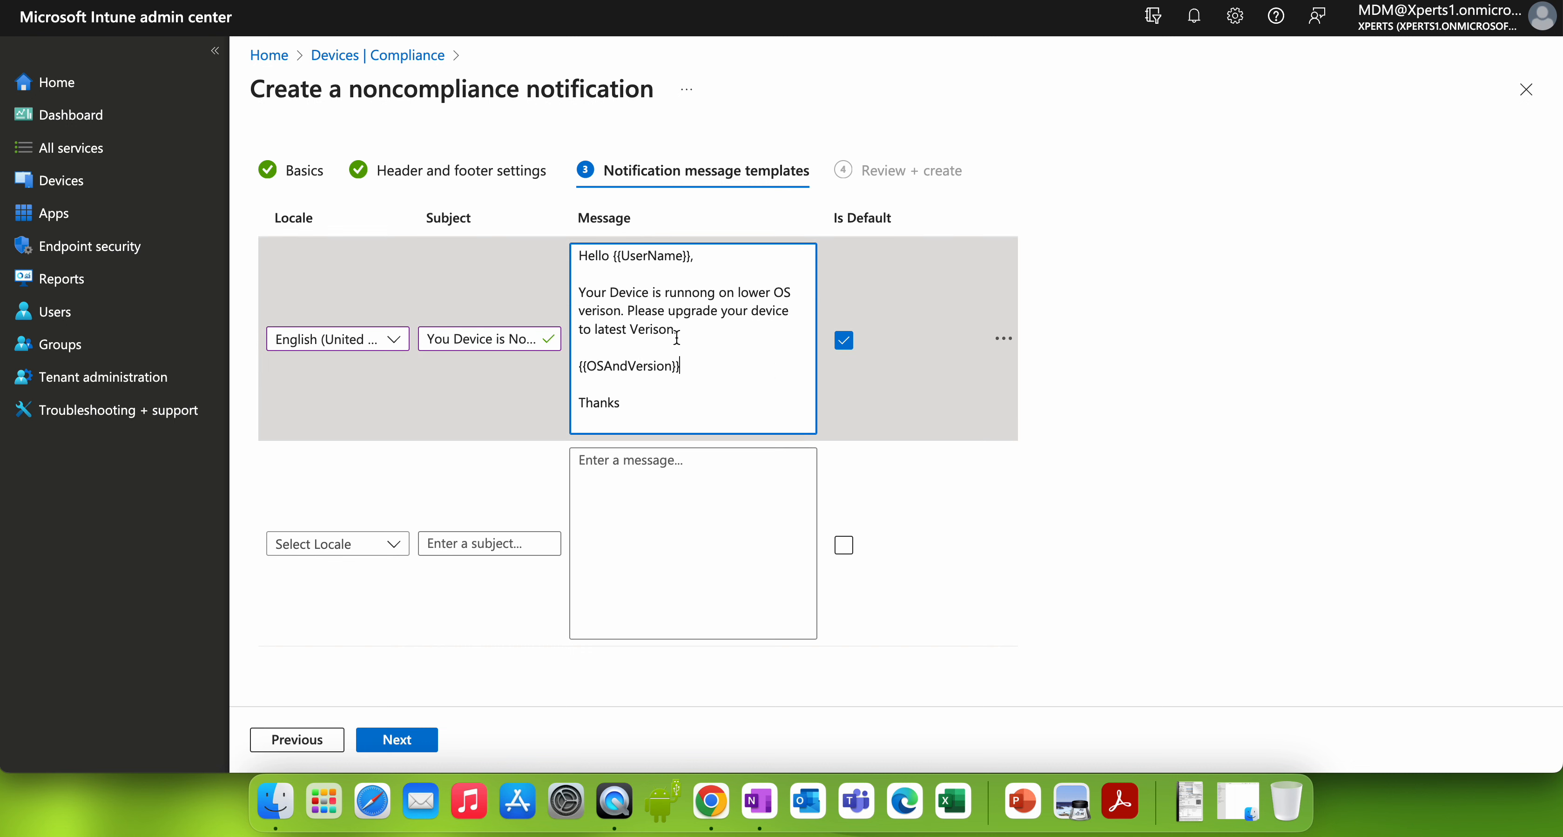
Introduce the {{OSAndVersion}} token with the line "Your Device detials is below -" and keep the token on the following line.
{"action": "left_click", "coordinate": [579, 366]}
{"action": "type", "text": "Your d"}
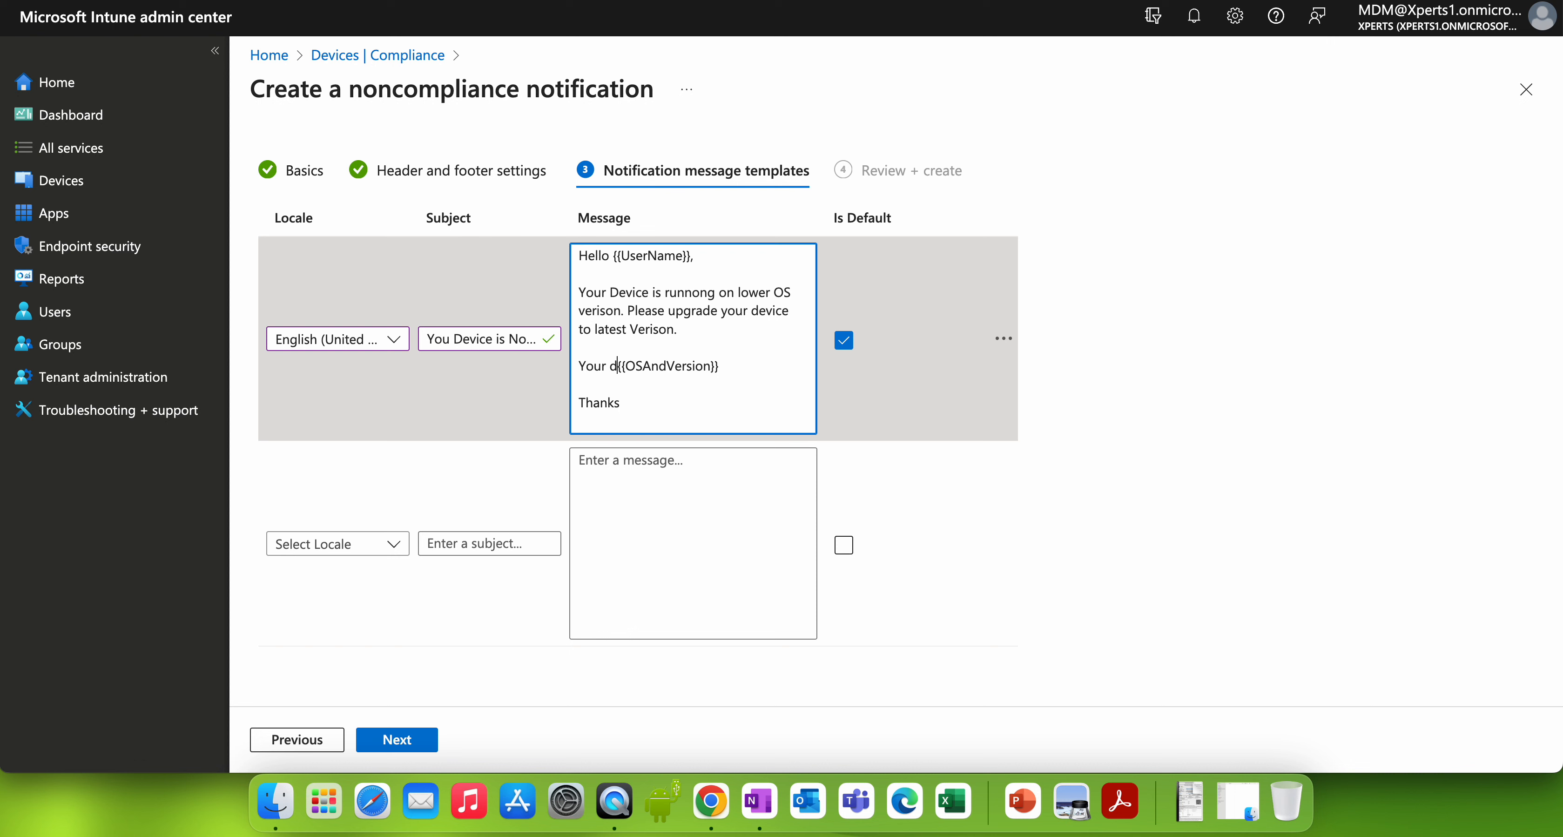
{"action": "type", "text": "evice "}
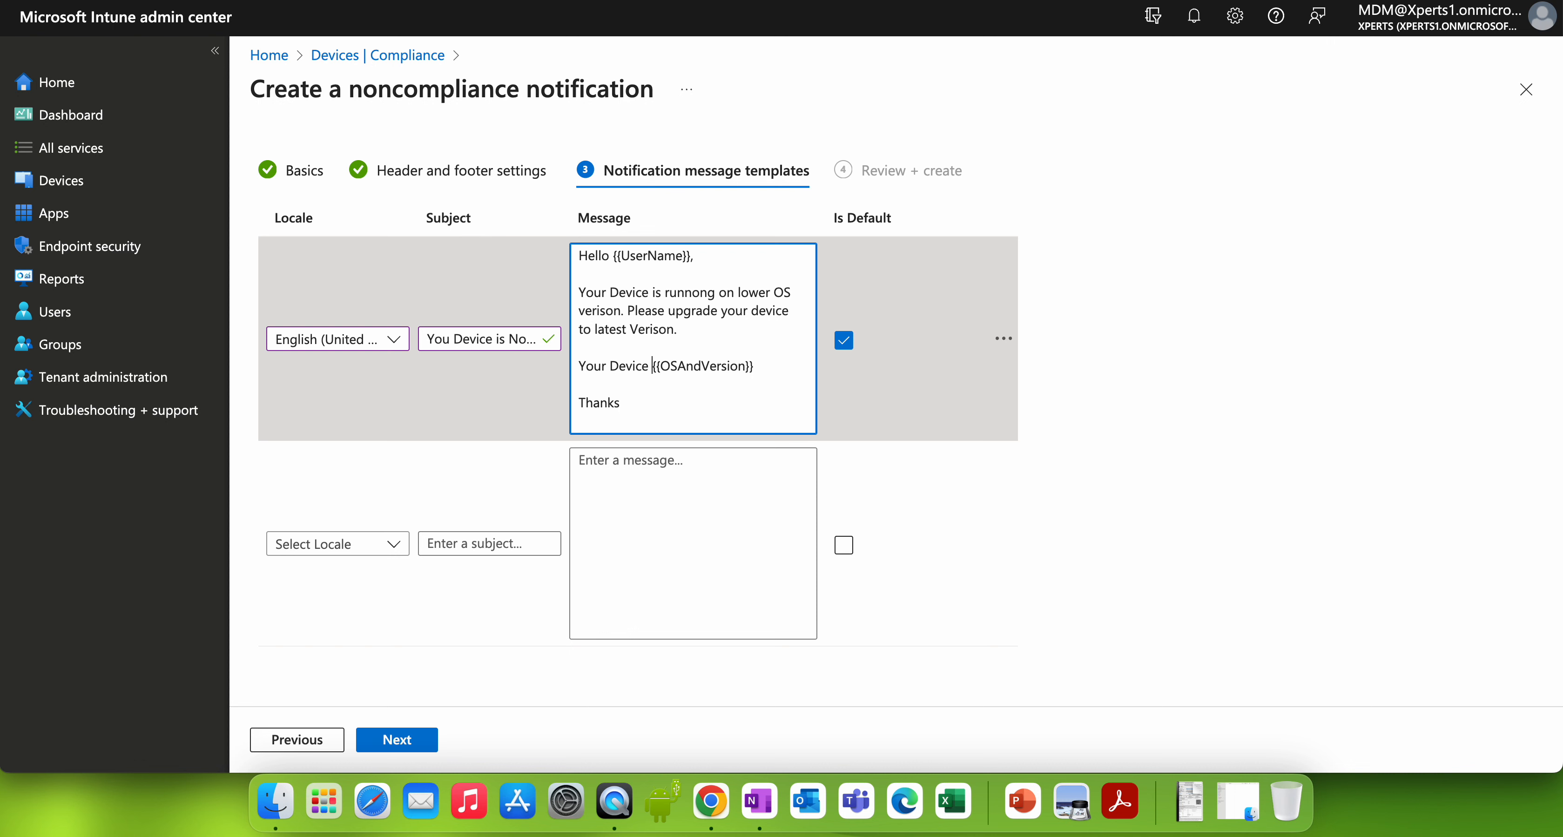
{"action": "type", "text": "OS"}
{"action": "key", "text": "BackSpace"}
{"action": "key", "text": "BackSpace"}
{"action": "key", "text": "BackSpace"}
{"action": "type", "text": "detials"}
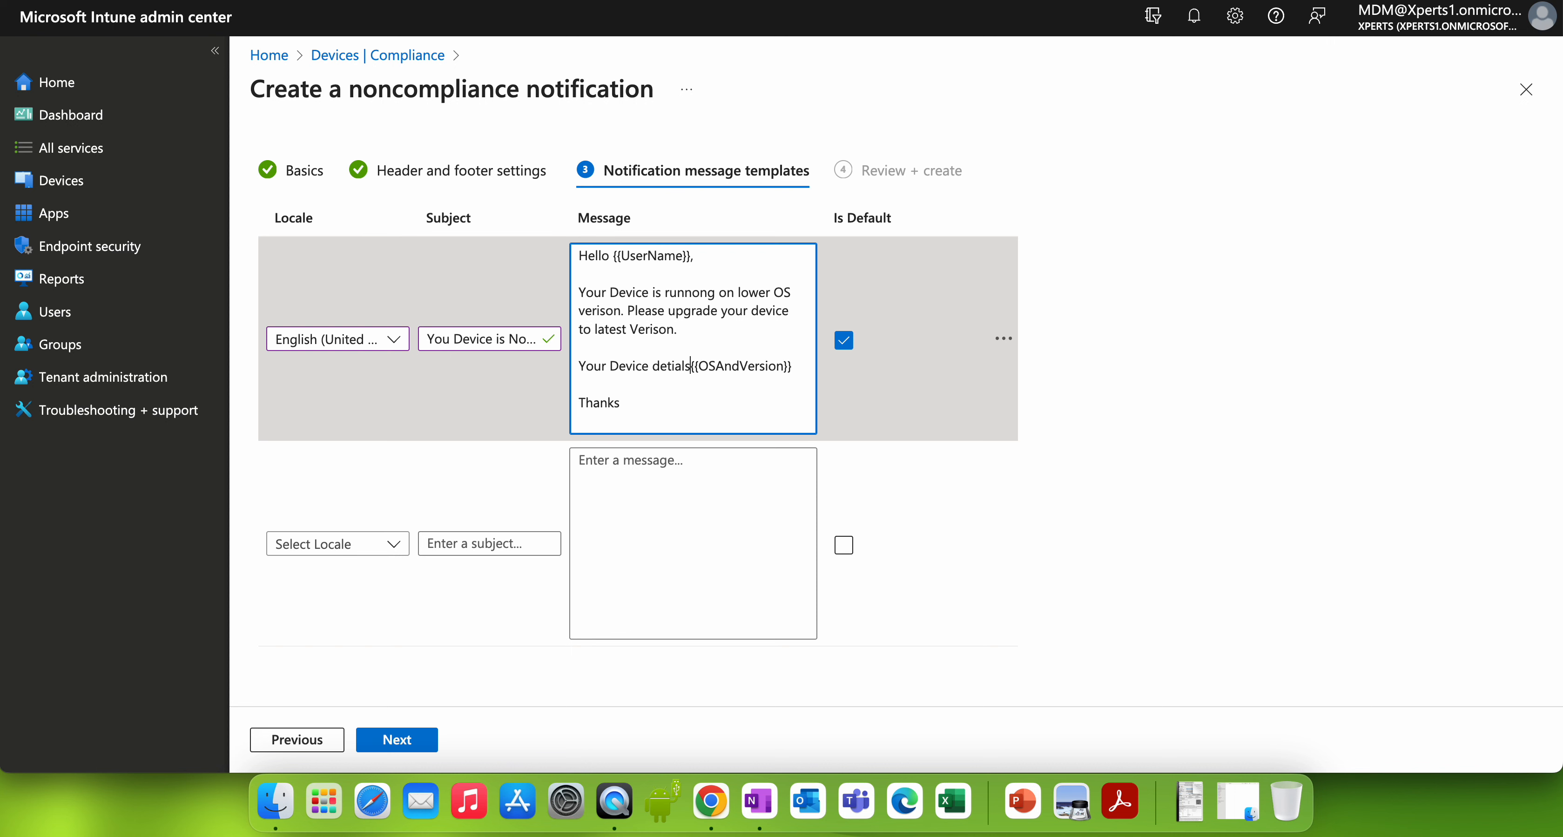
{"action": "key", "text": "Return"}
{"action": "type", "text": "i"}
{"action": "key", "text": "BackSpace"}
{"action": "key", "text": "BackSpace"}
{"action": "type", "text": "is below"}
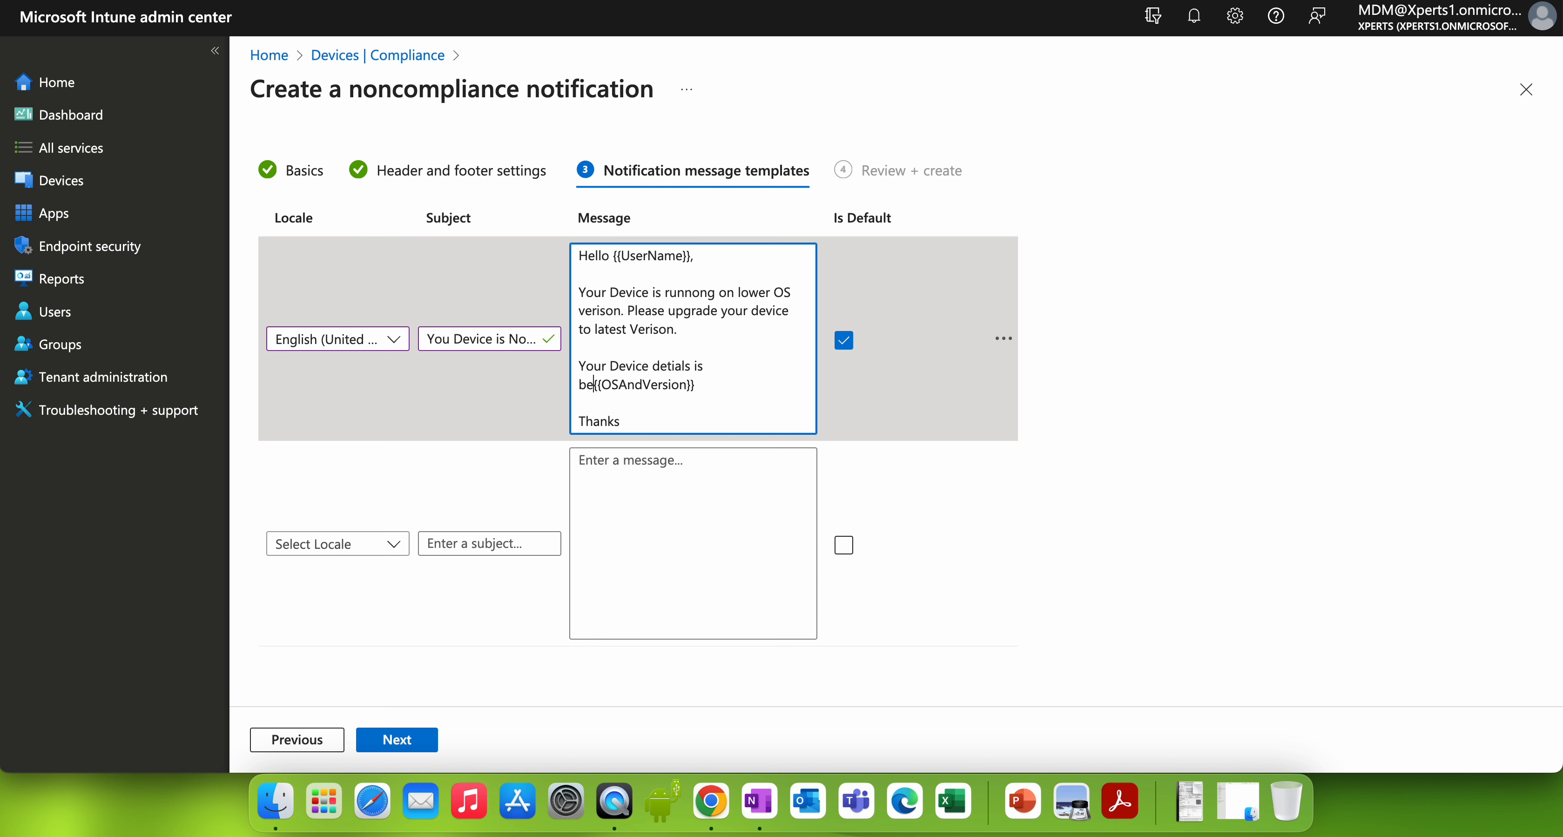
{"action": "key", "text": "Return"}
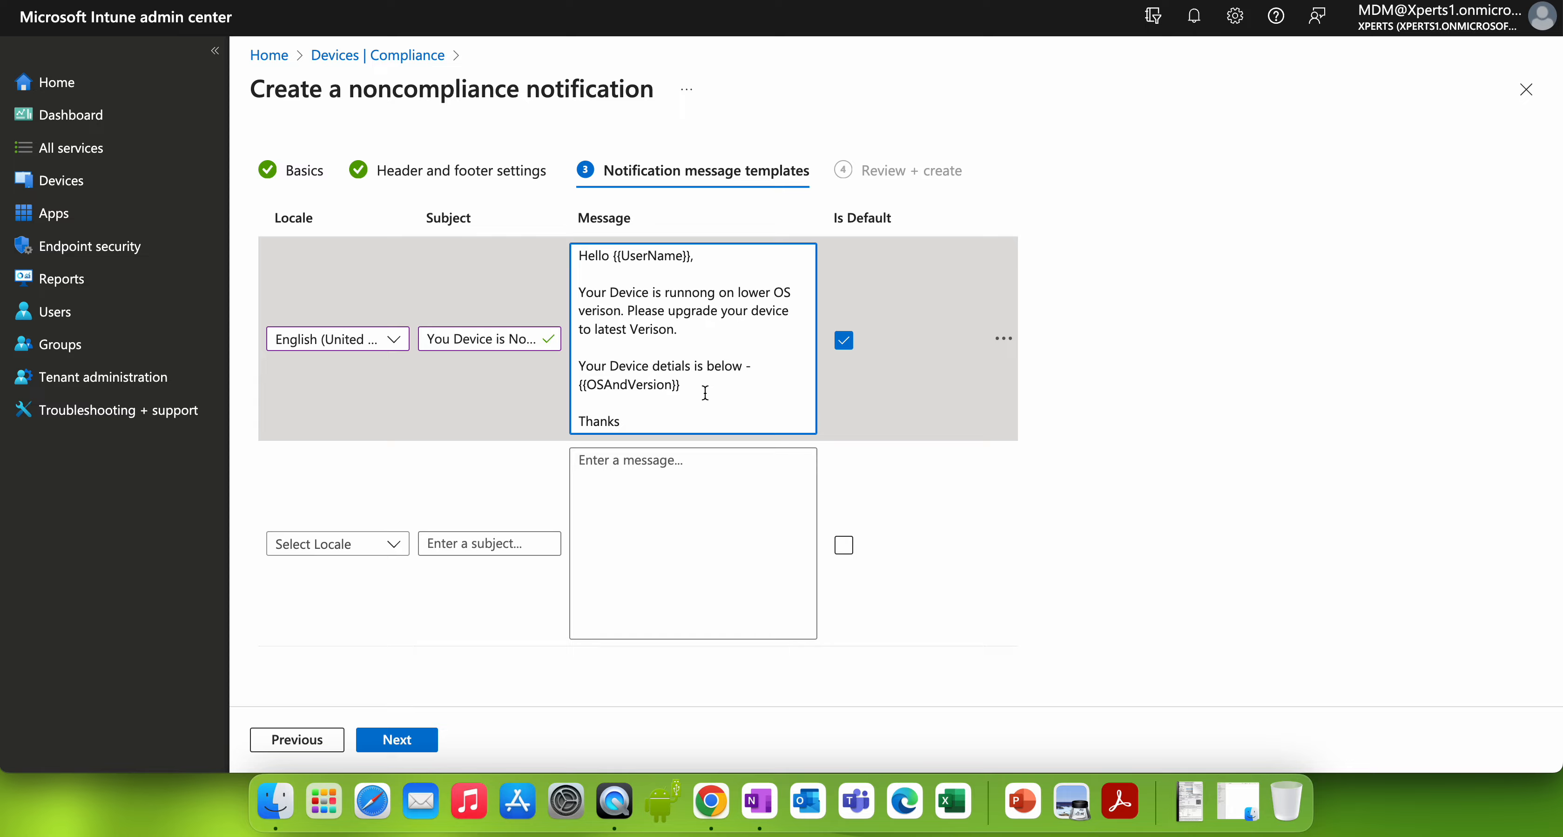
Return to the documentation article and read the message details, scope tags, review, and view and edit notifications sections.
{"action": "left_click_drag", "start_coordinate": [680, 384], "coordinate": [578, 384]}
{"action": "key", "text": "ctrl+Tab"}
{"action": "key", "text": "ctrl+Tab"}
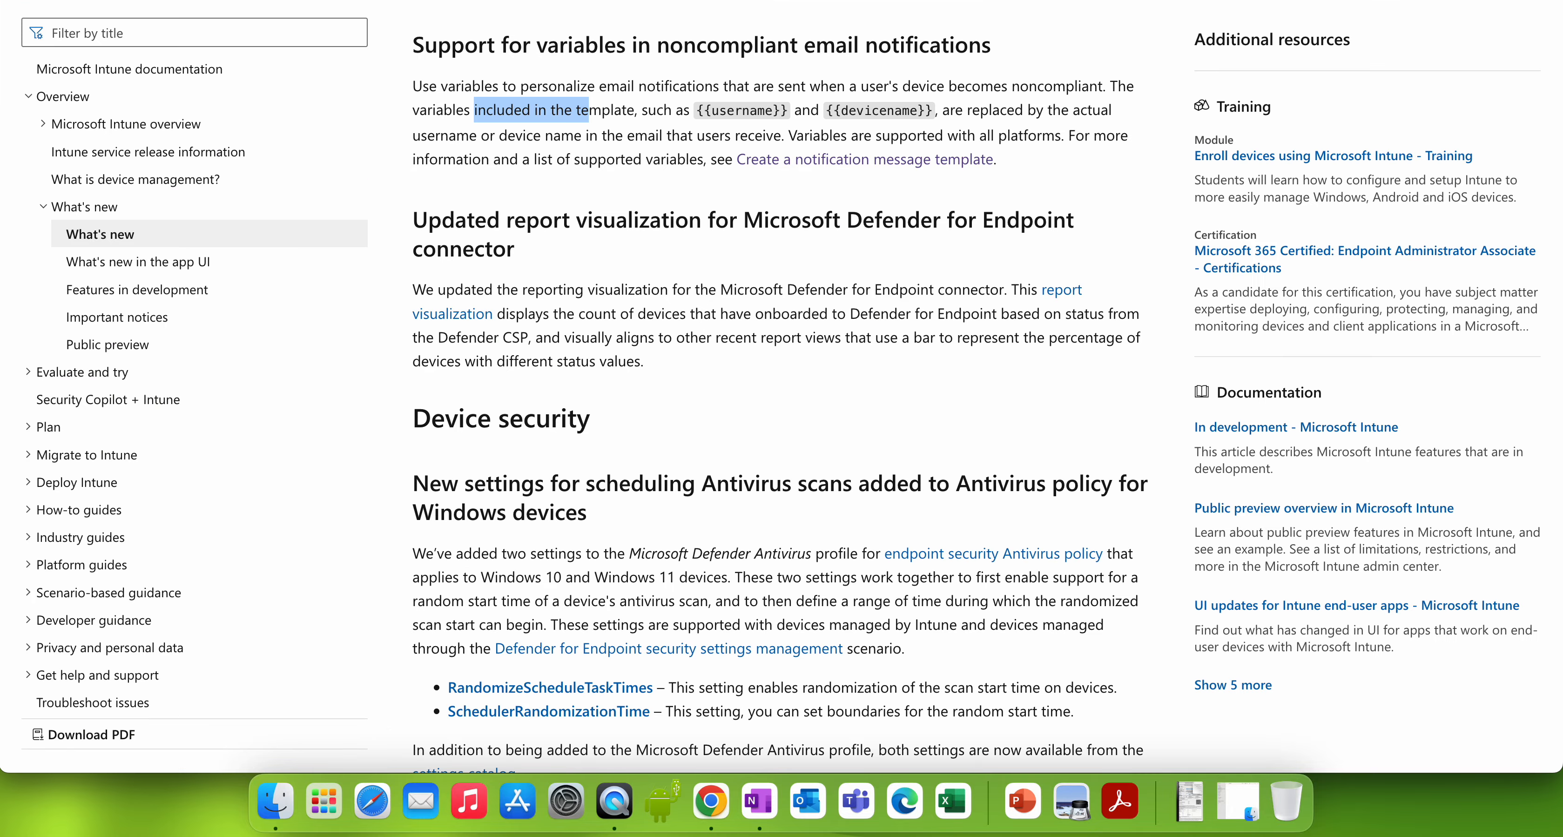
{"action": "scroll", "coordinate": [922, 327], "scroll_direction": "down", "scroll_amount": 20}
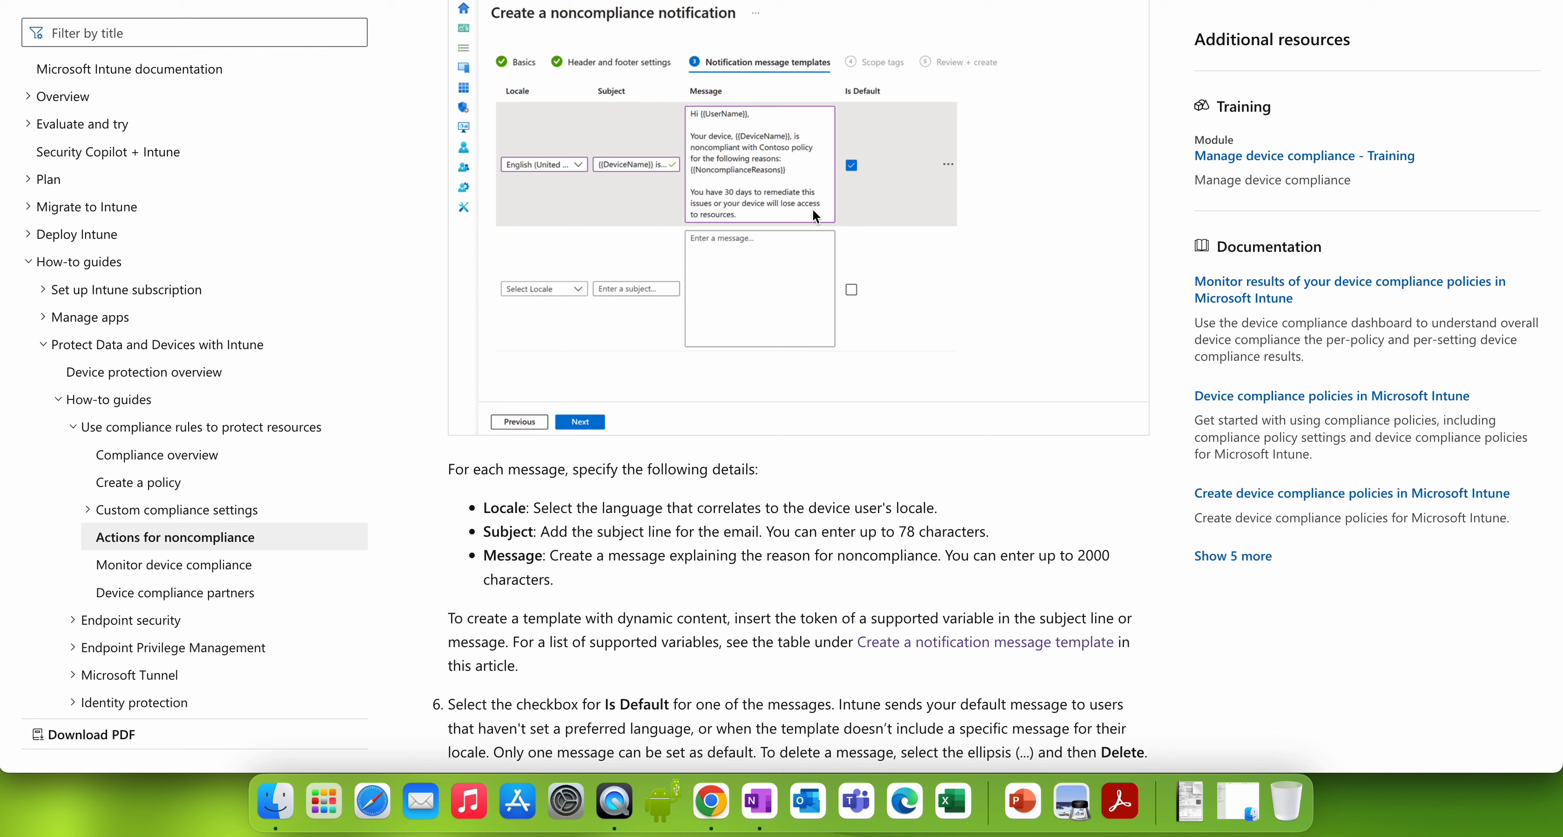
{"action": "scroll", "coordinate": [816, 237], "scroll_direction": "down", "scroll_amount": 5}
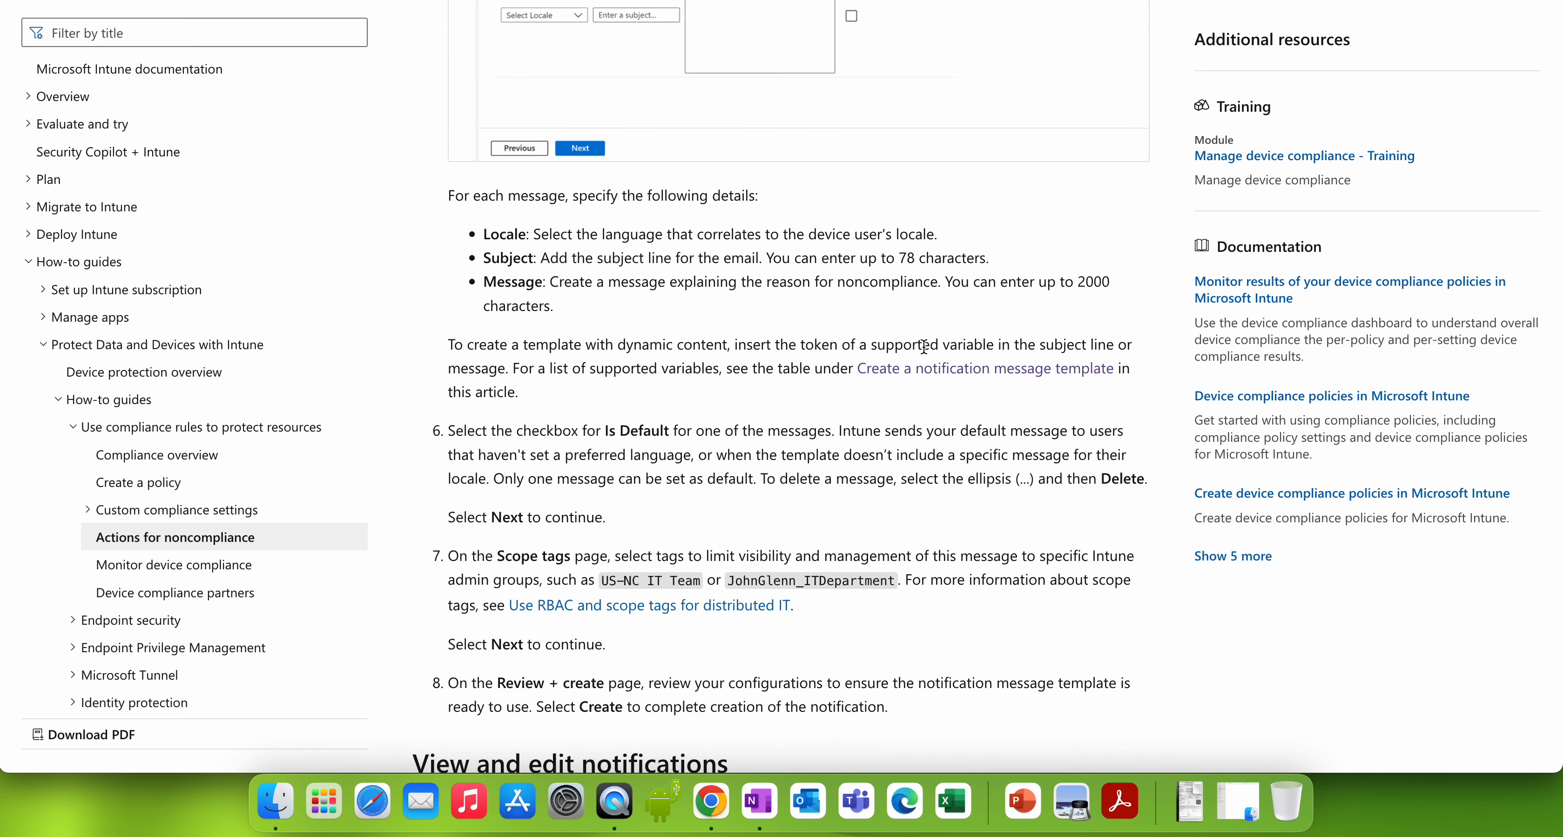
{"action": "scroll", "coordinate": [924, 347], "scroll_direction": "down", "scroll_amount": 3}
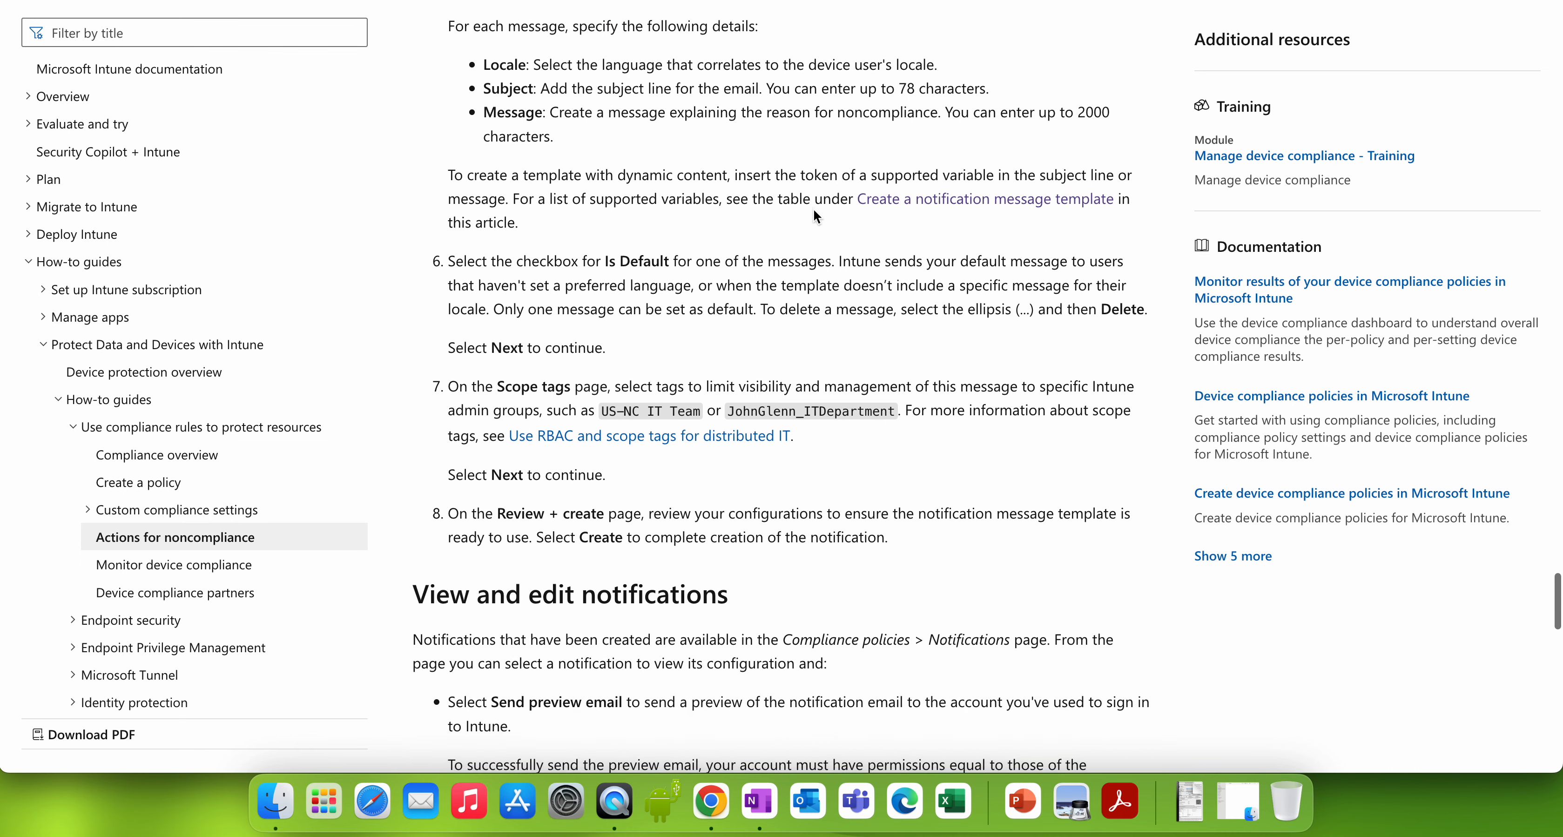
{"action": "scroll", "coordinate": [815, 216], "scroll_direction": "down", "scroll_amount": 4}
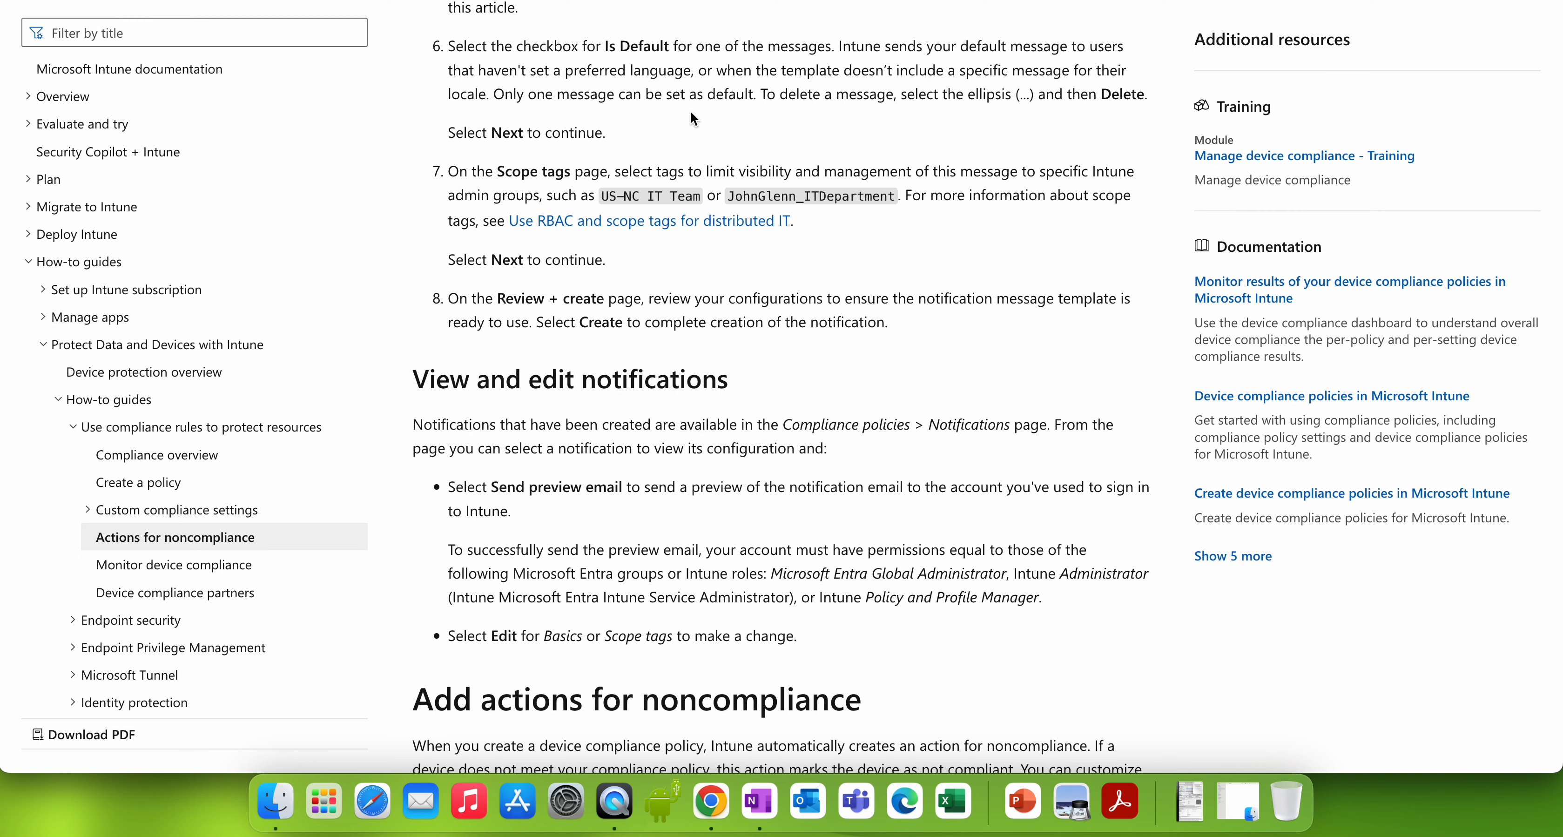
{"action": "scroll", "coordinate": [694, 120], "scroll_direction": "down", "scroll_amount": 5}
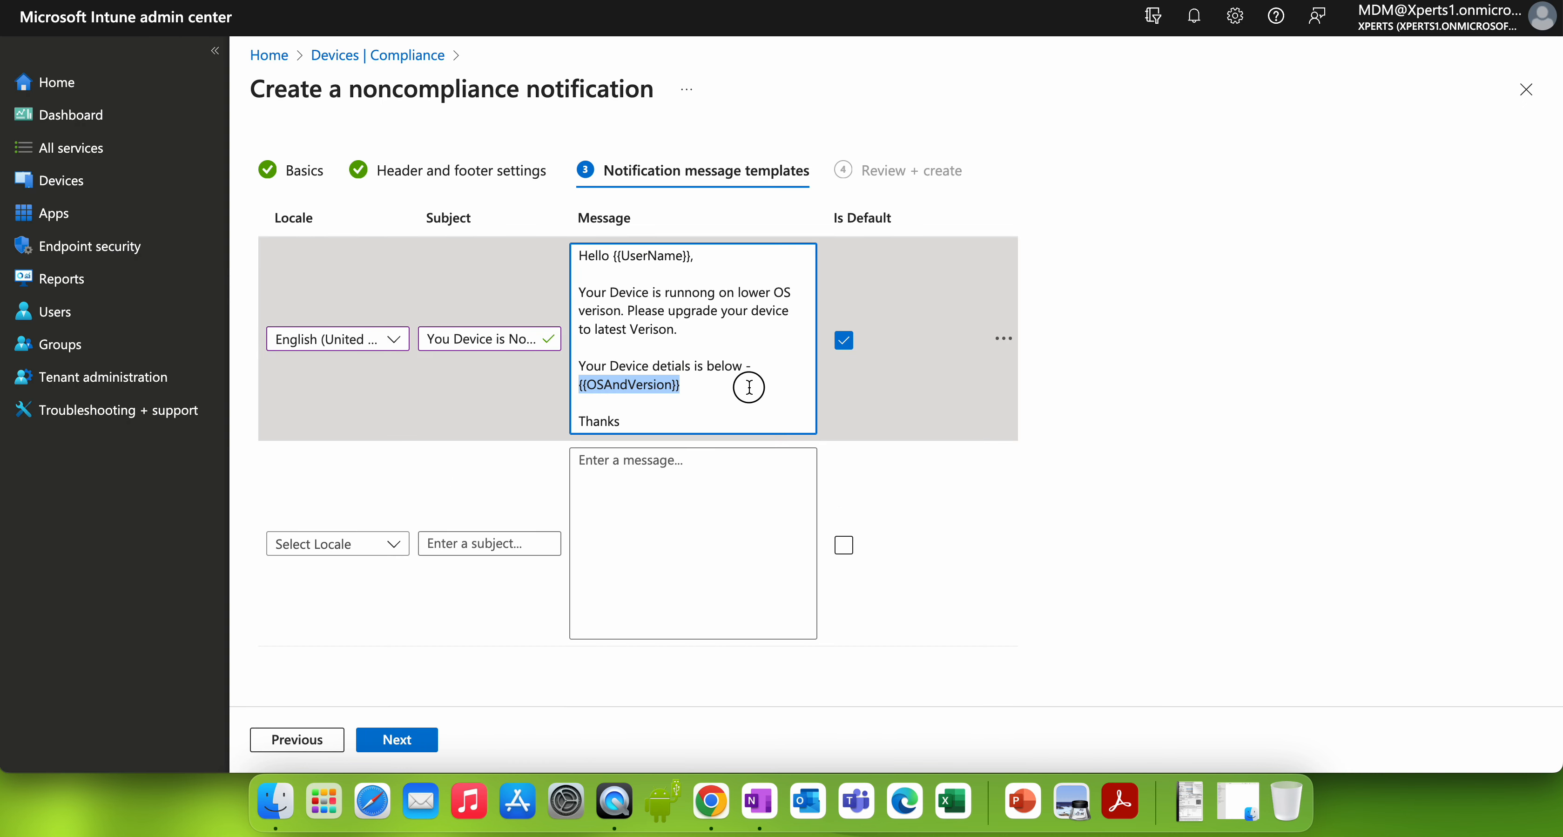
Finish the message, create the noncompliance notification, and open the available actions for the OS Version Below 17.2.1 entry.
{"action": "left_click", "coordinate": [749, 387]}
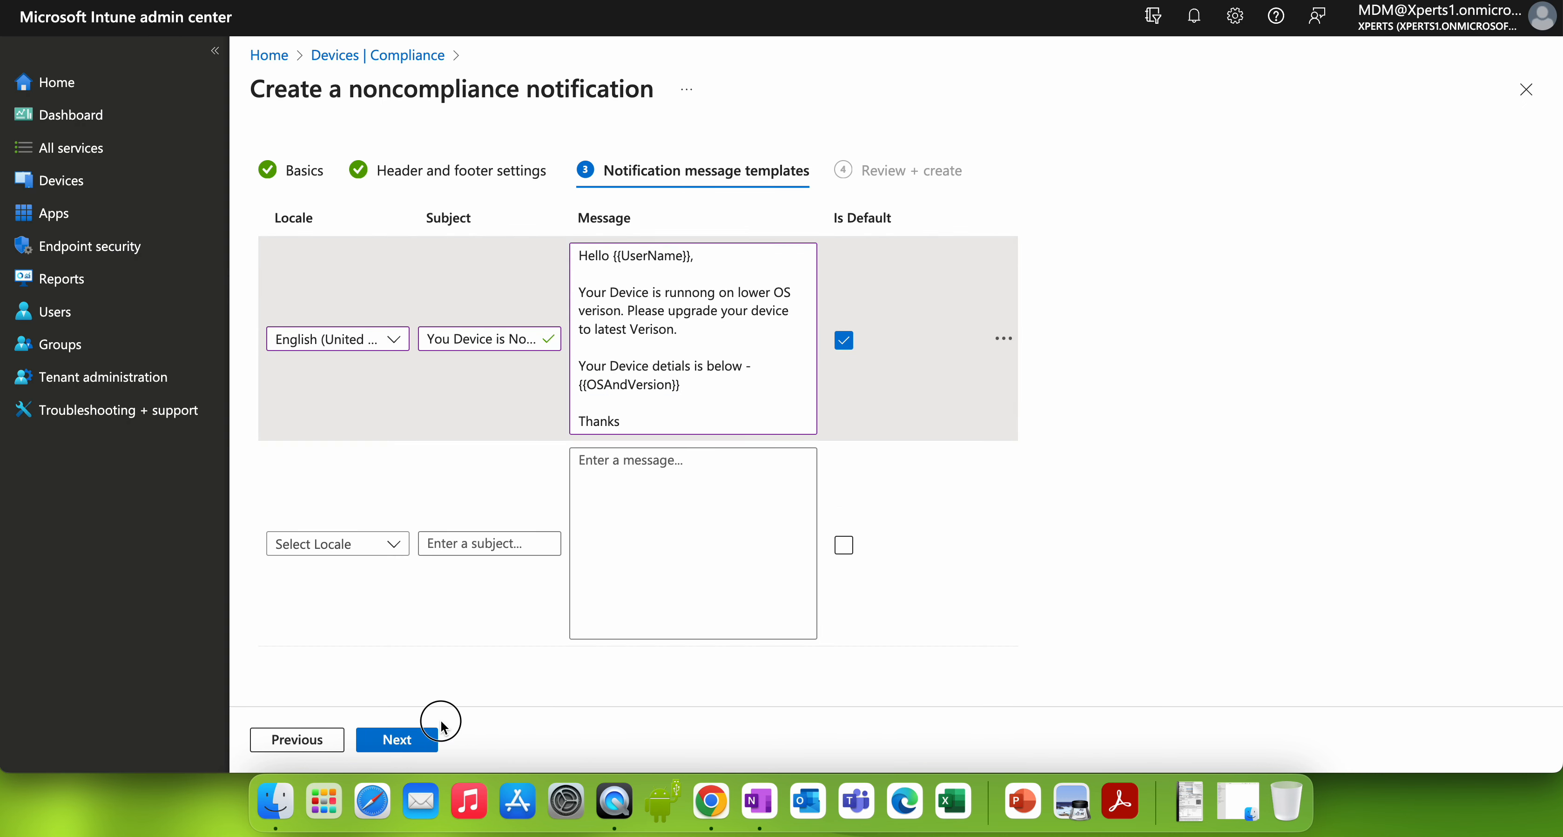
{"action": "left_click", "coordinate": [428, 740]}
{"action": "left_click", "coordinate": [425, 741]}
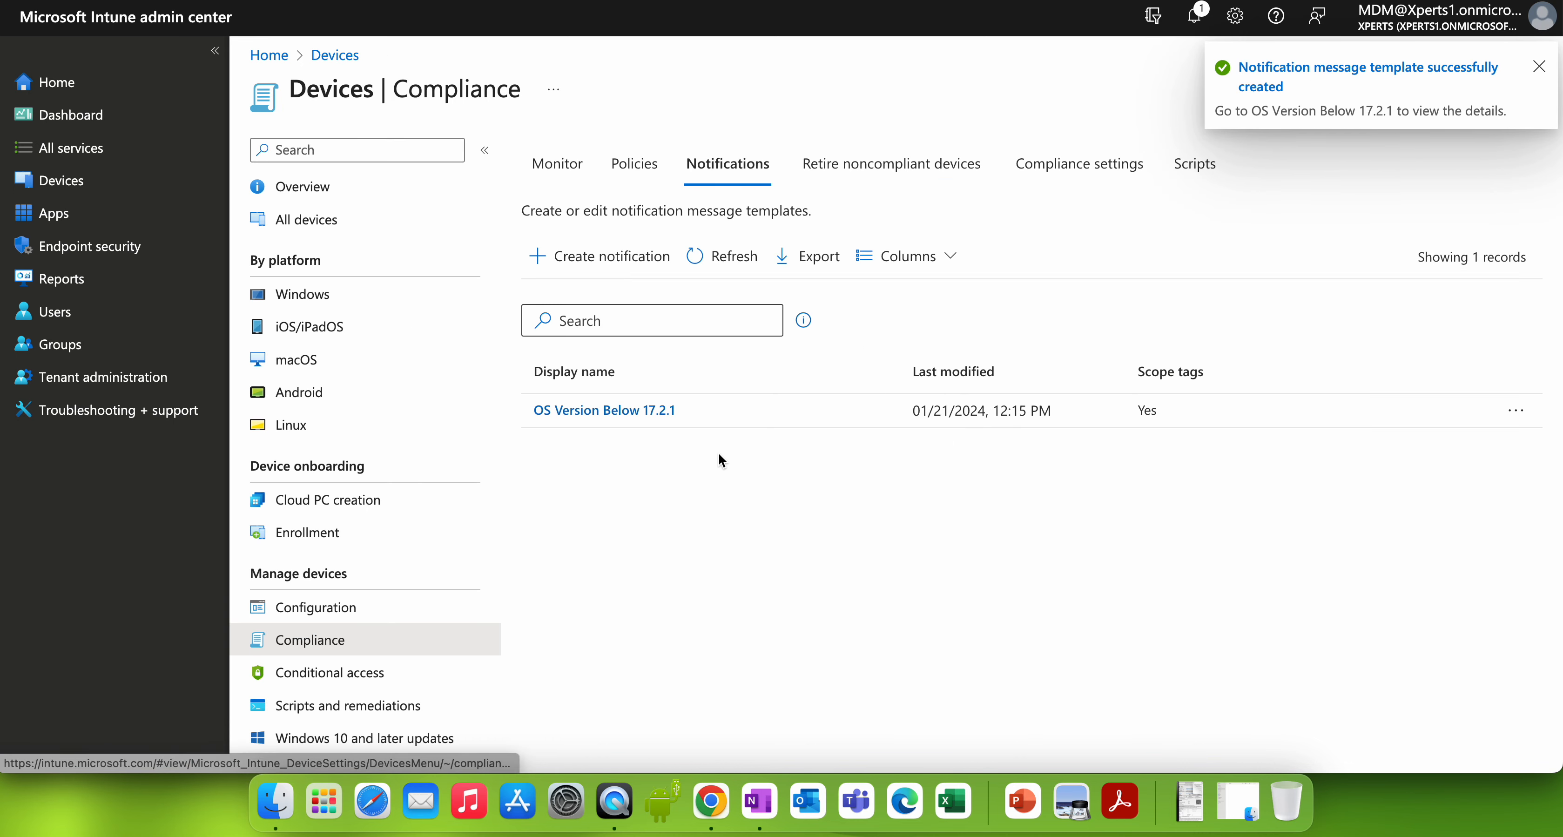
{"action": "left_click", "coordinate": [1516, 410]}
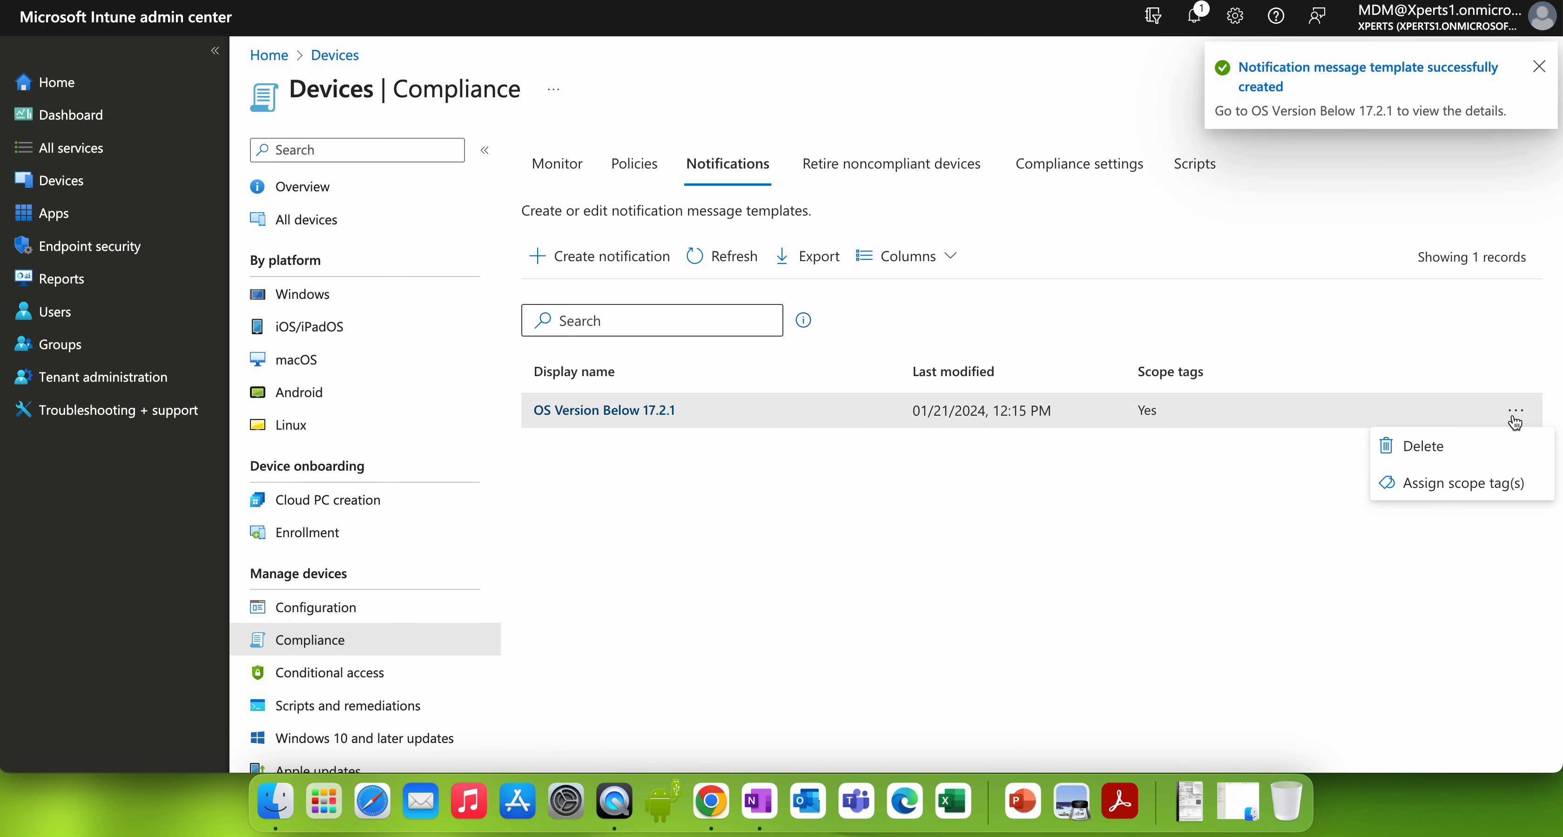
Check the scope tags assigned to the OS Version Below 17.2.1 notification and leave the selection without making changes.
{"action": "left_click", "coordinate": [1381, 483]}
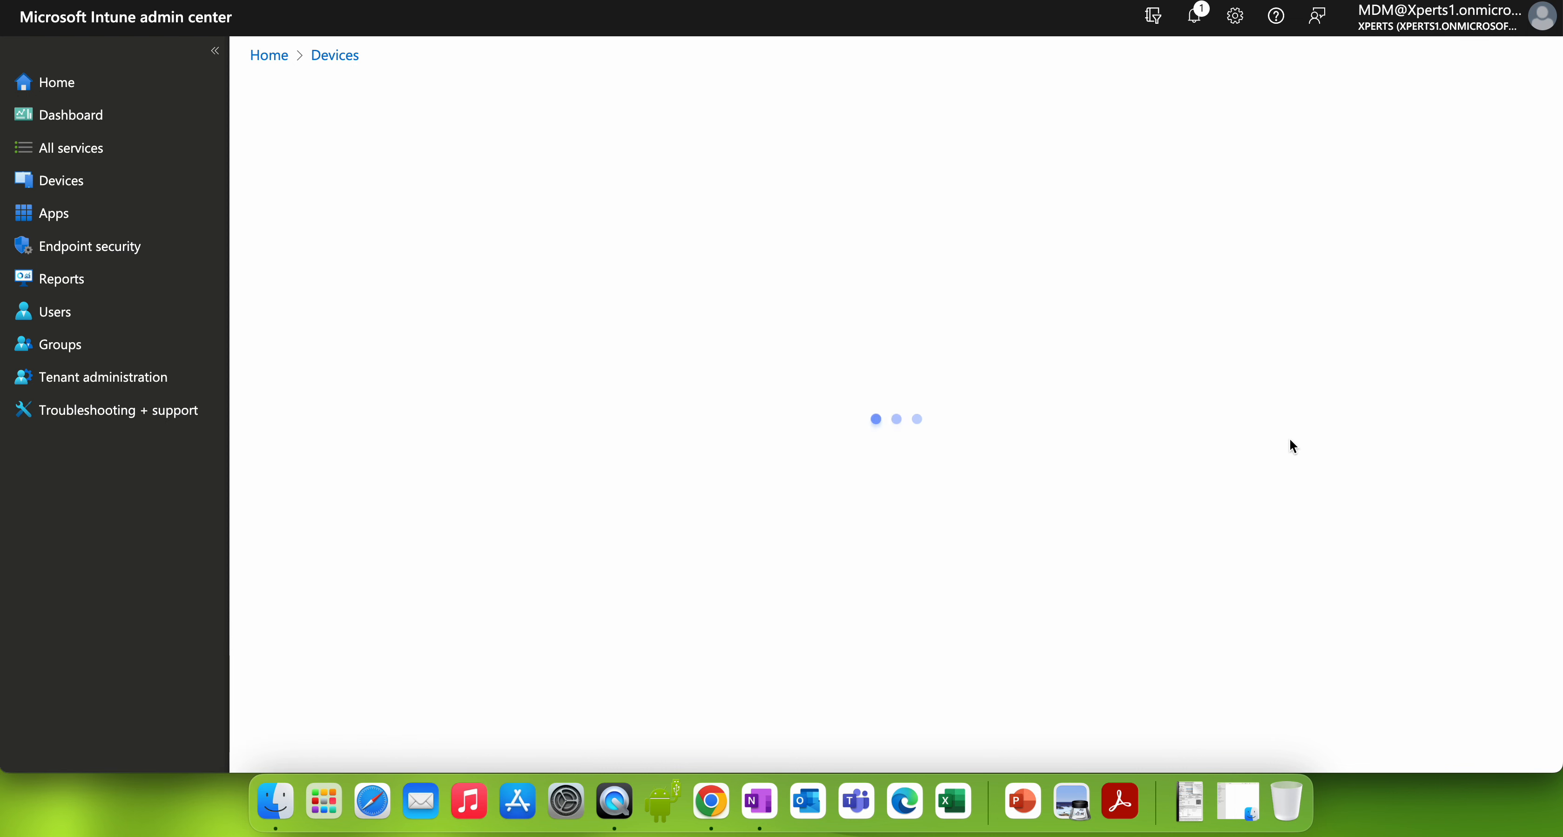
{"action": "left_click", "coordinate": [346, 274]}
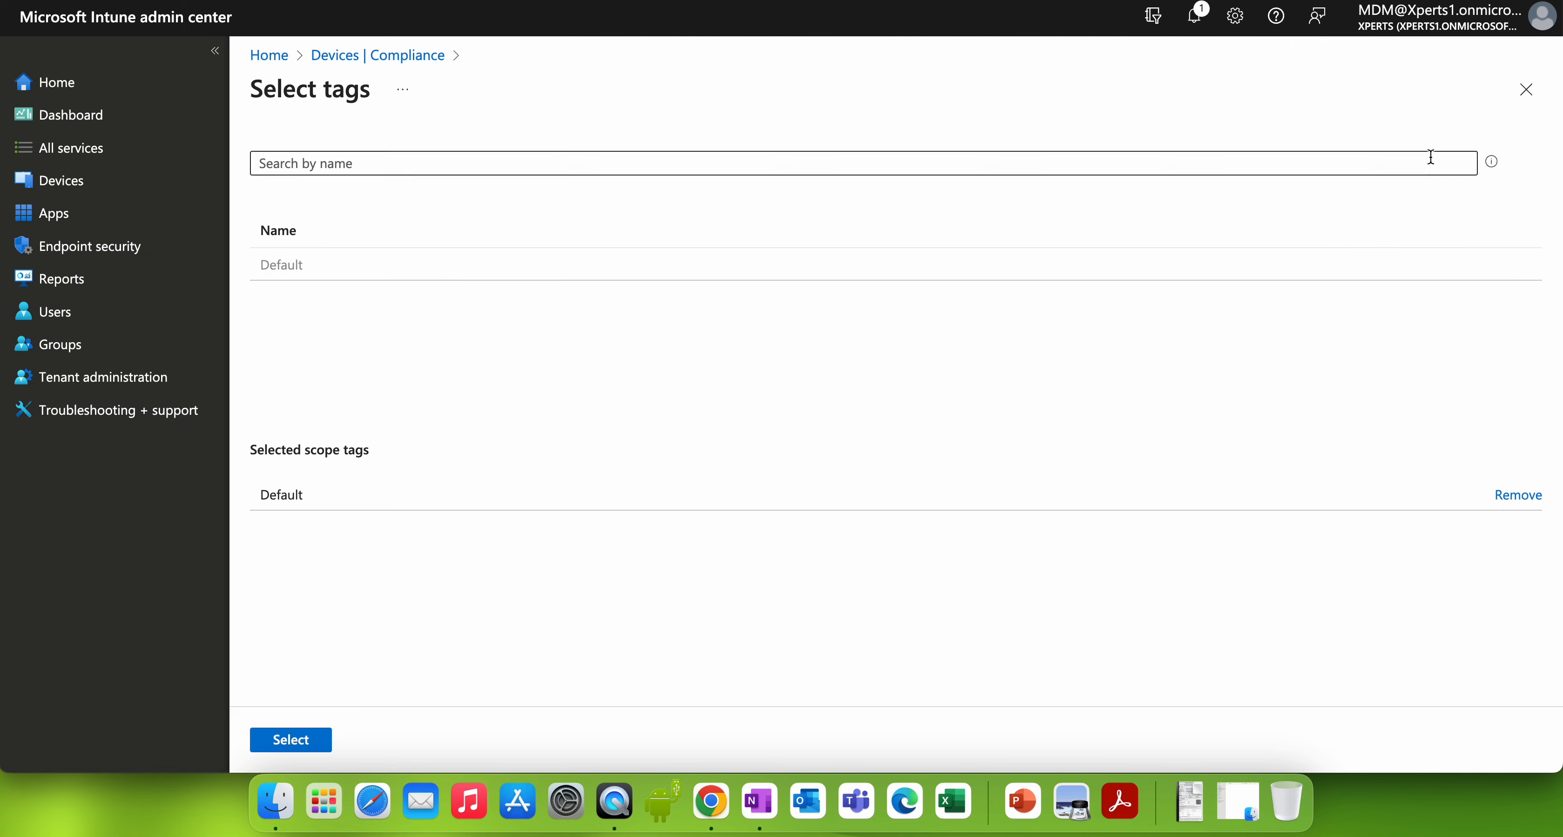
{"action": "left_click", "coordinate": [1526, 90]}
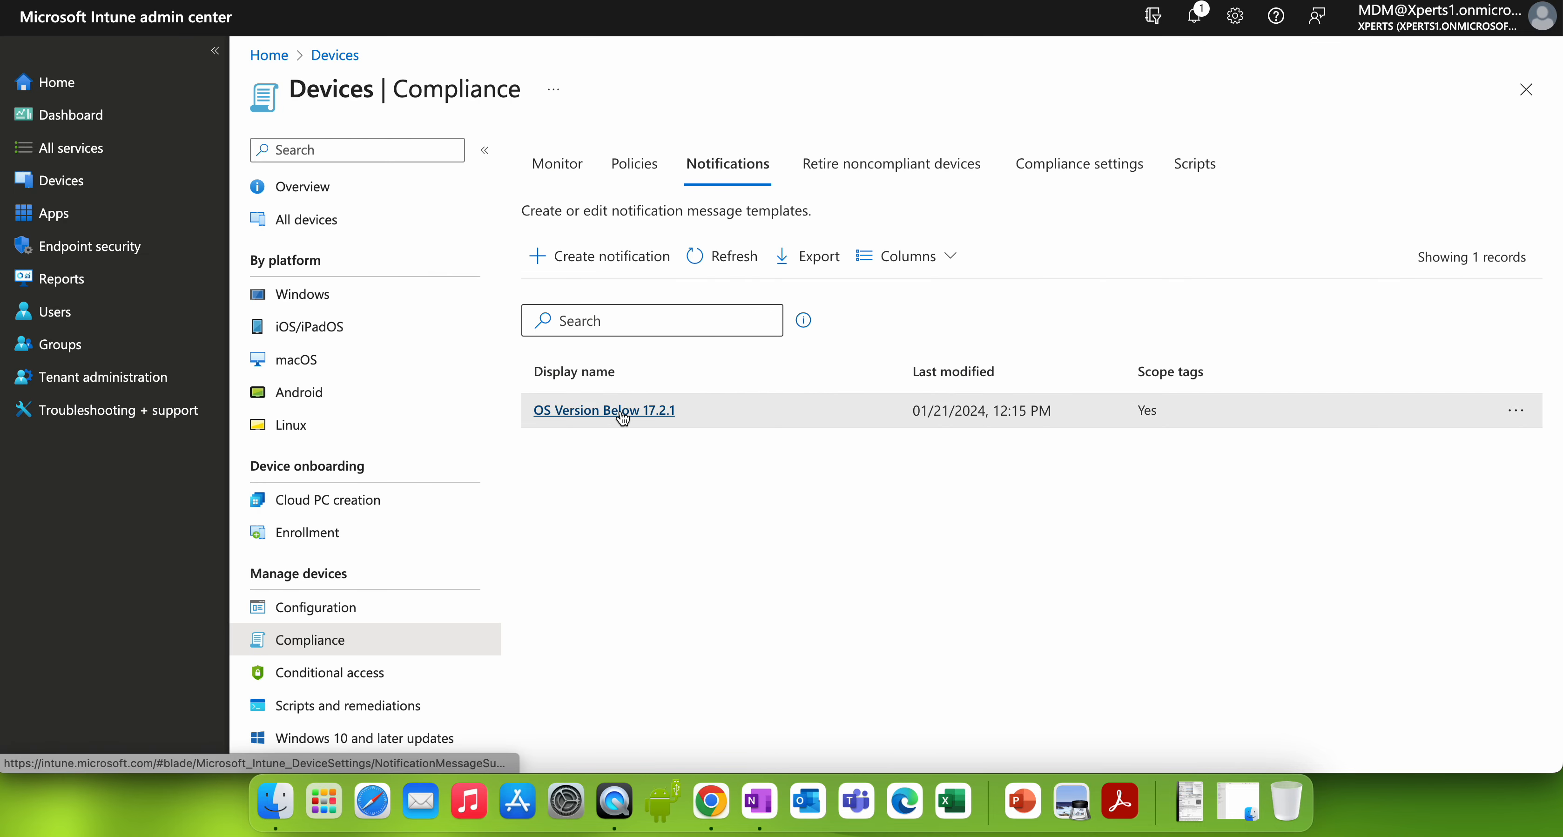
Send a preview email from the OS Version Below 17.2.1 template, check the portal notifications, and return to the compliance area.
{"action": "left_click", "coordinate": [604, 410]}
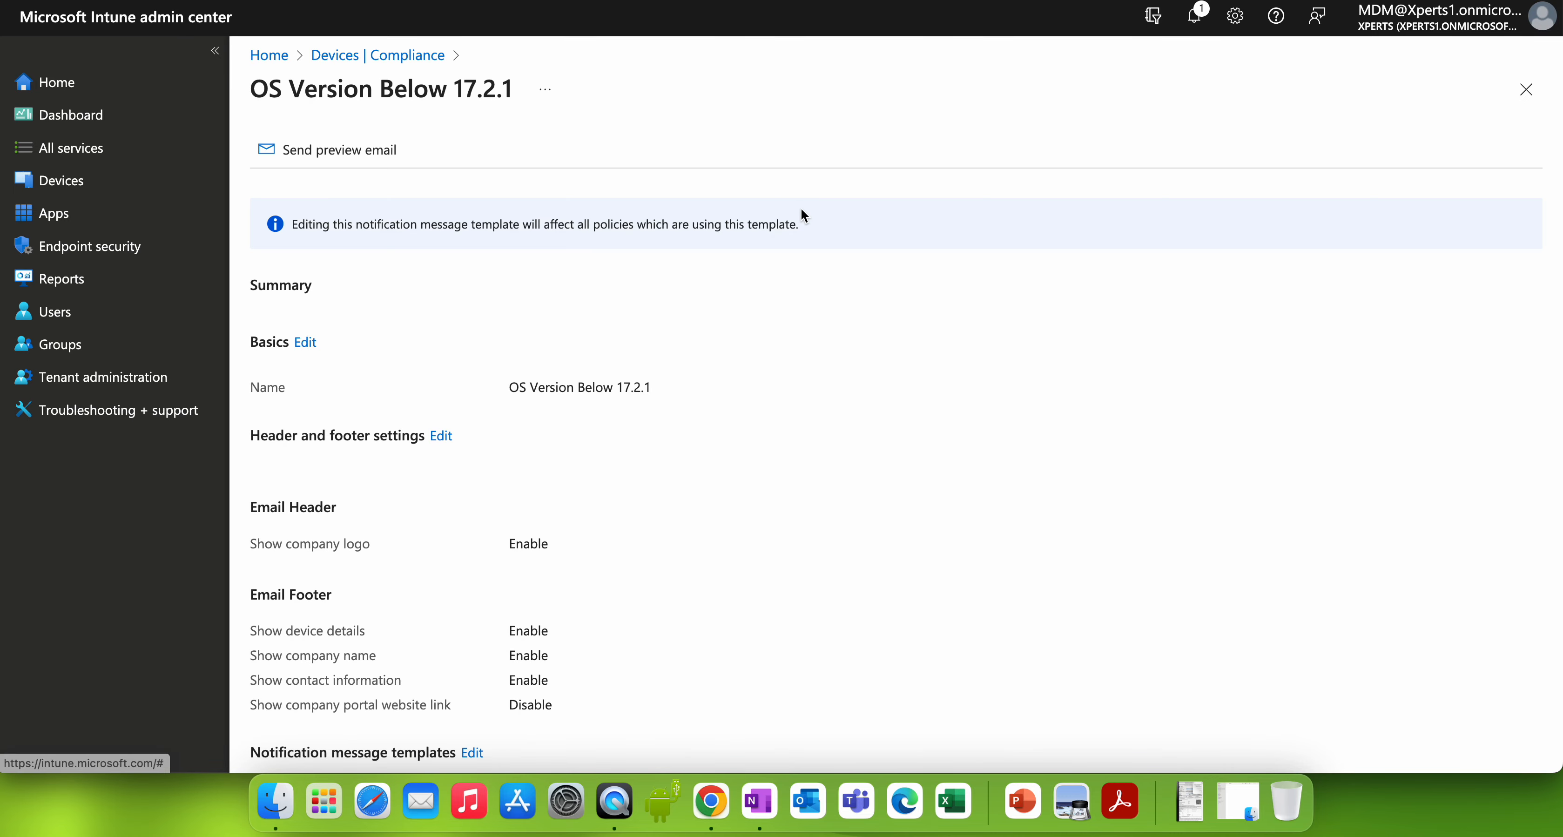
{"action": "left_click", "coordinate": [367, 159]}
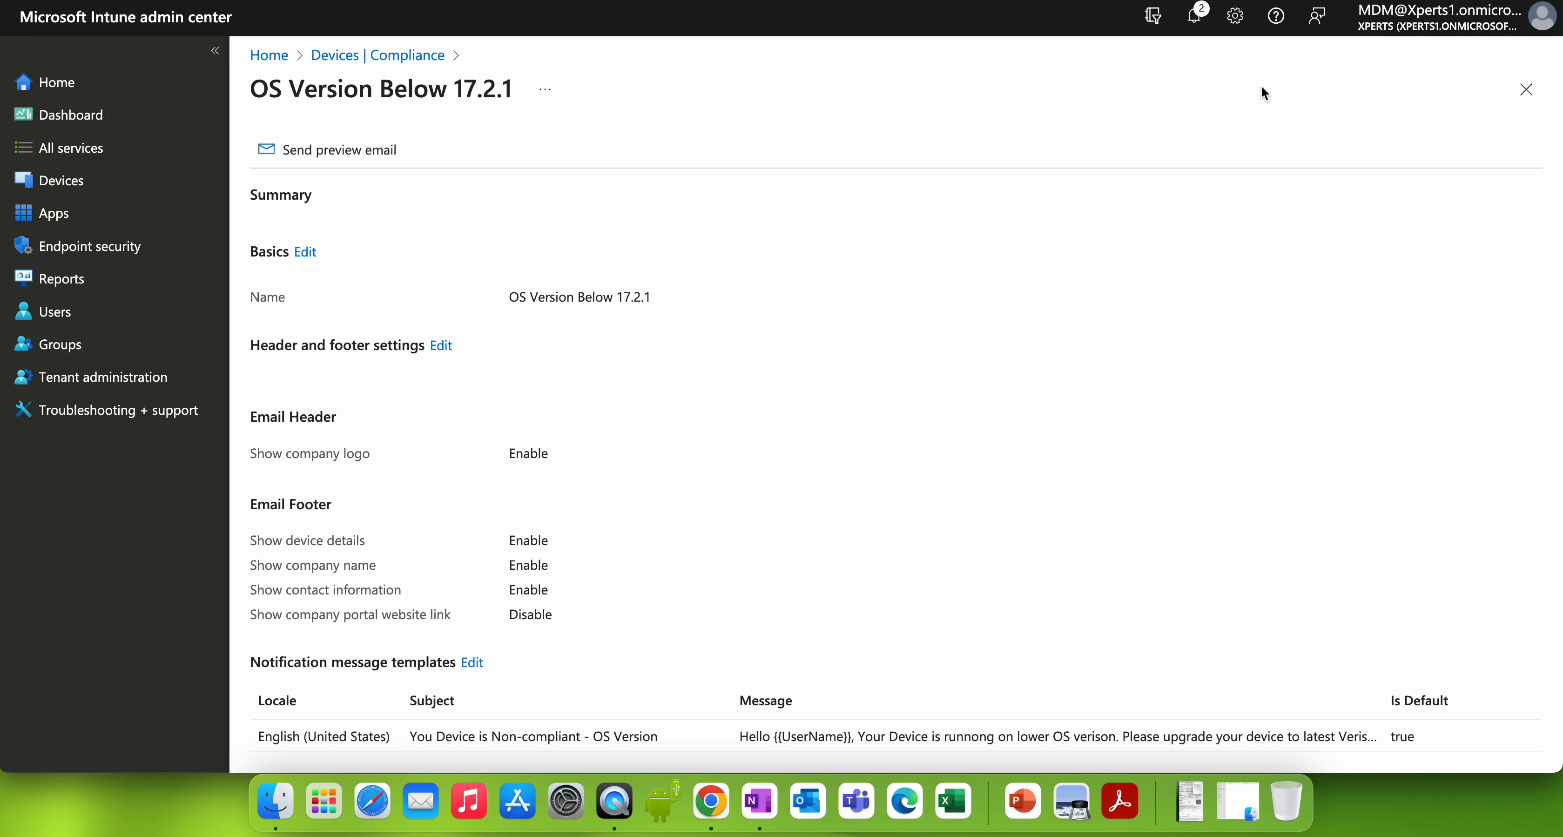
{"action": "left_click", "coordinate": [1191, 18]}
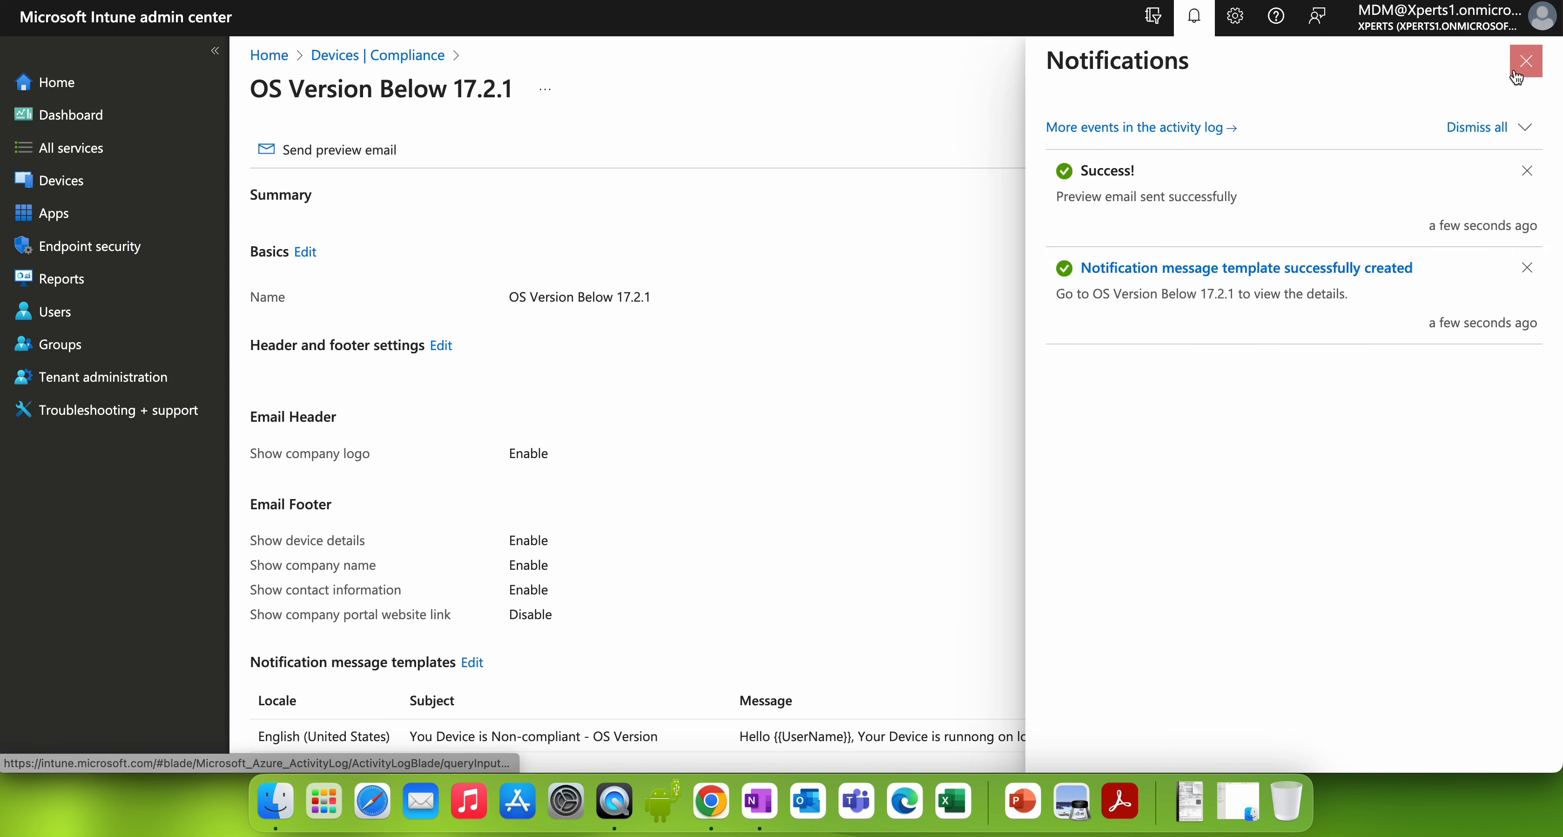
{"action": "left_click", "coordinate": [1525, 60]}
{"action": "left_click", "coordinate": [418, 54]}
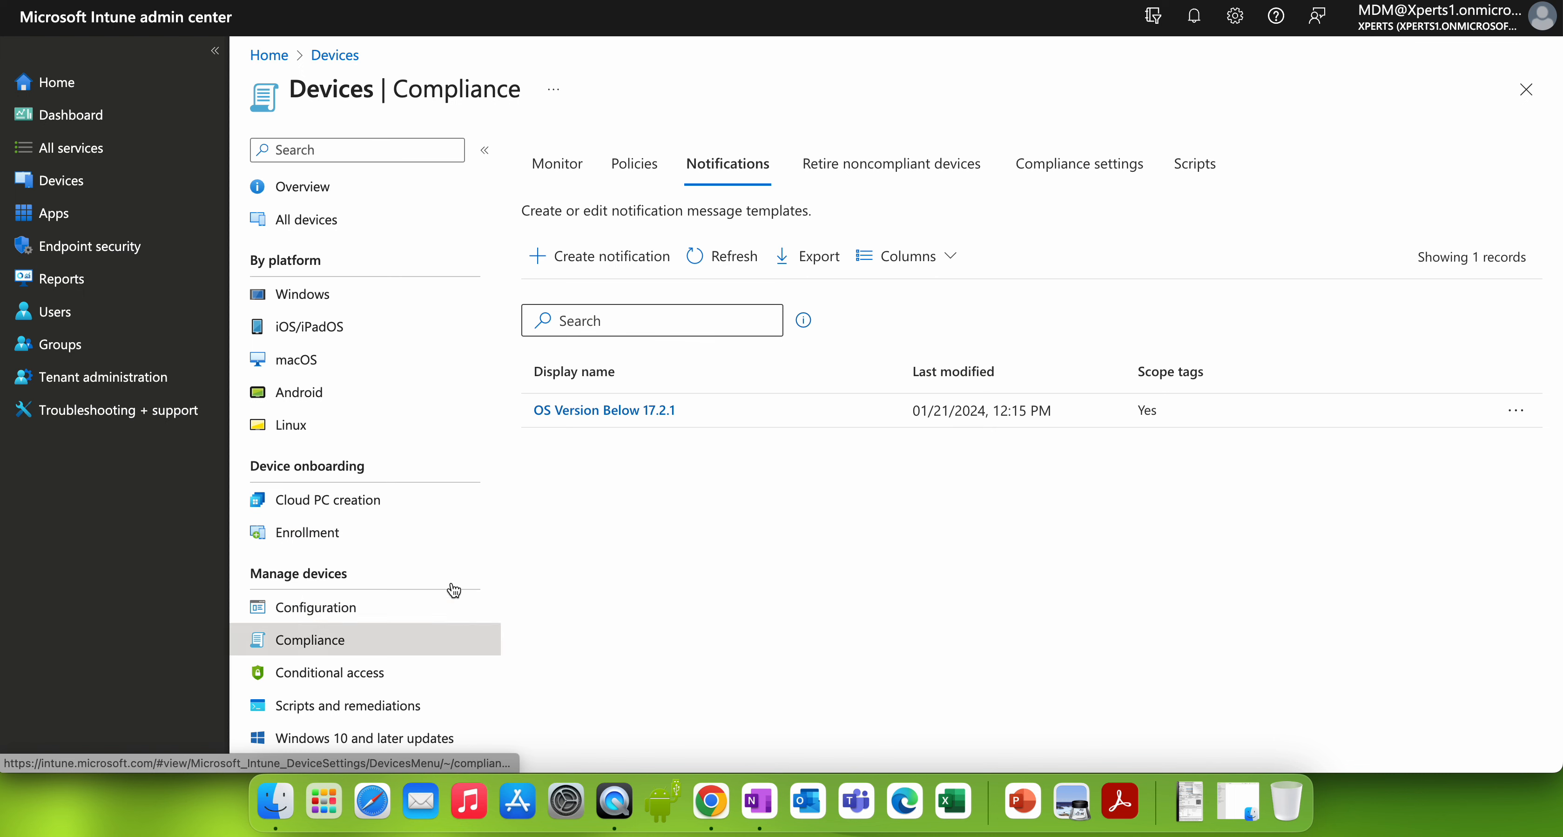
Start creating a compliance policy for the iOS/iPadOS platform.
{"action": "left_click", "coordinate": [558, 164]}
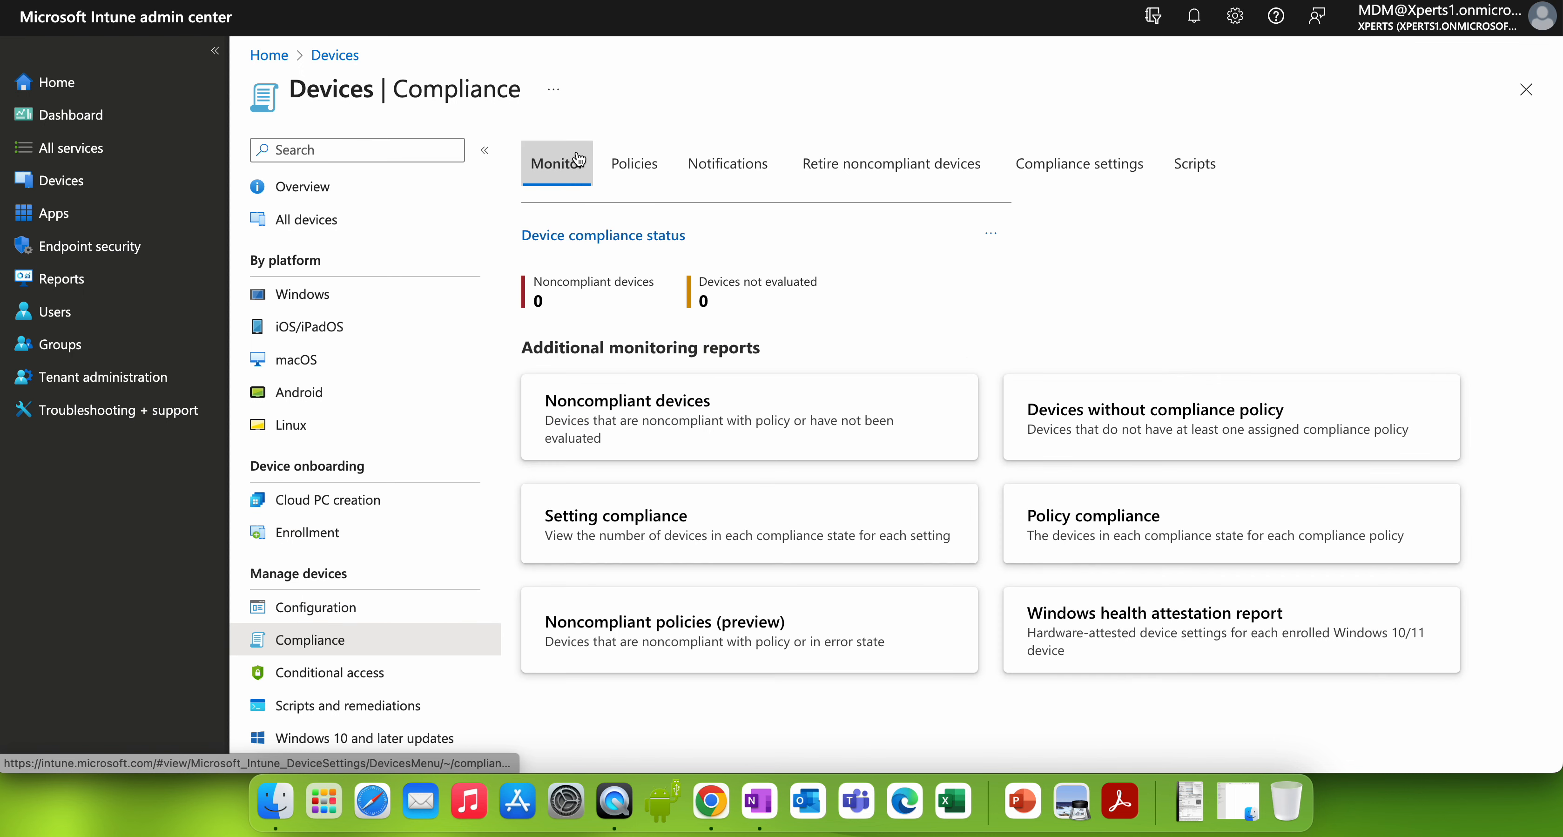
{"action": "left_click", "coordinate": [634, 164]}
{"action": "left_click", "coordinate": [625, 216]}
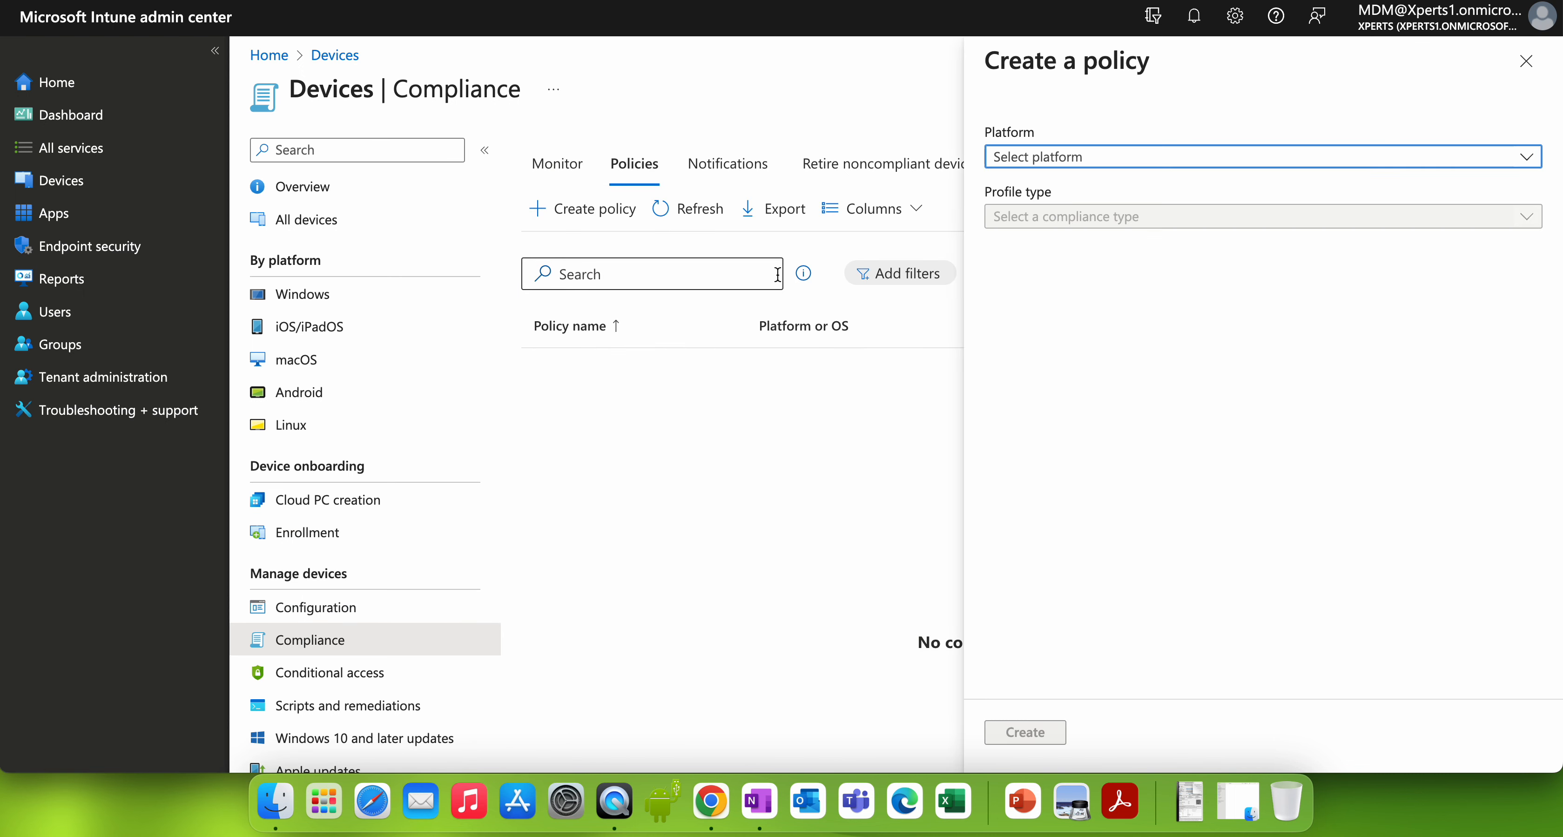
{"action": "left_click", "coordinate": [1112, 162]}
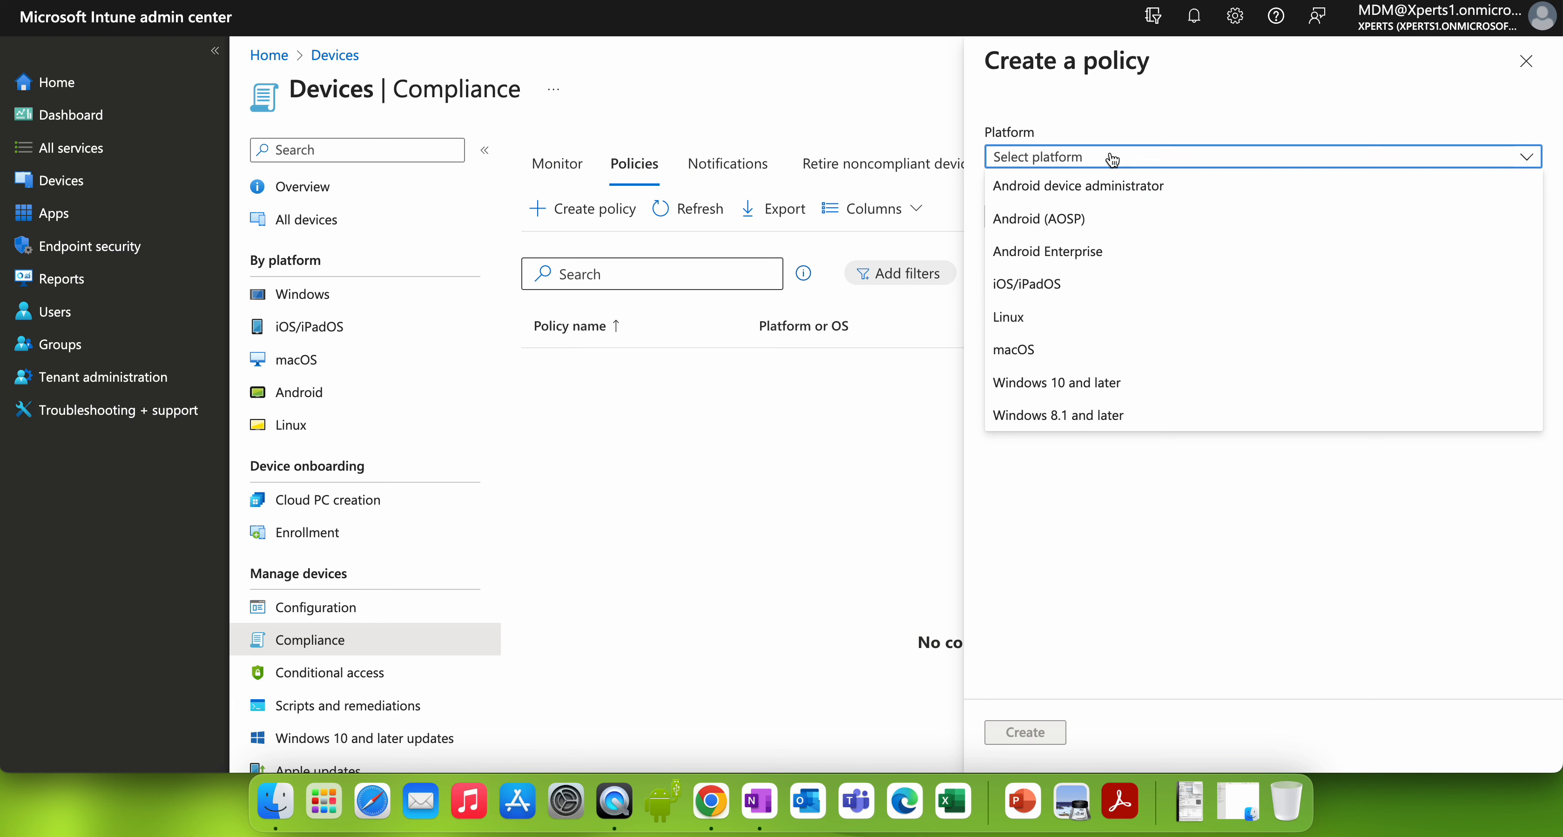
{"action": "left_click", "coordinate": [1083, 279]}
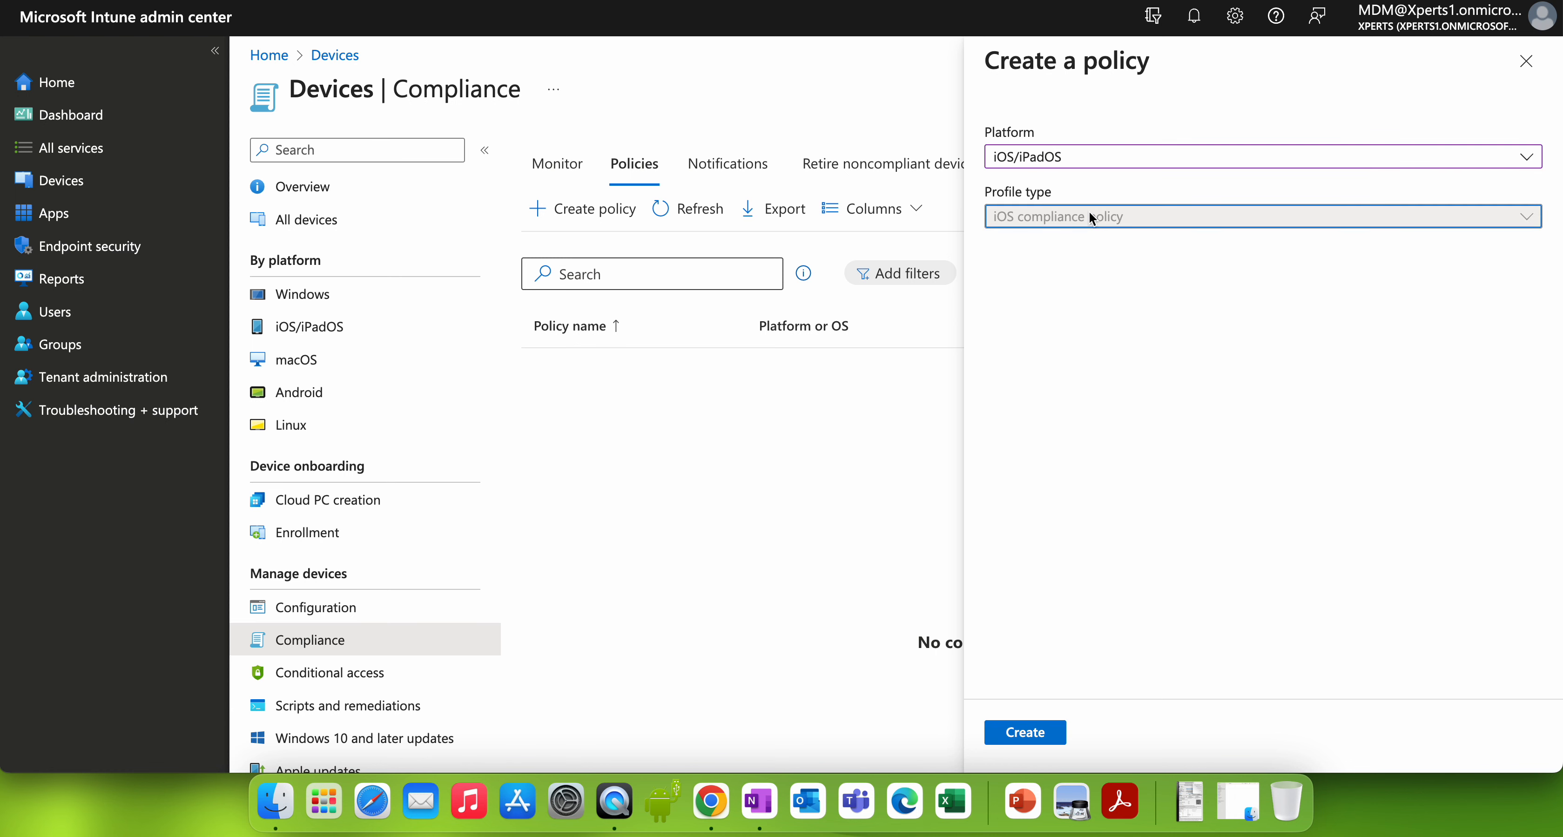
{"action": "left_click", "coordinate": [1029, 727]}
{"action": "left_click", "coordinate": [1028, 721]}
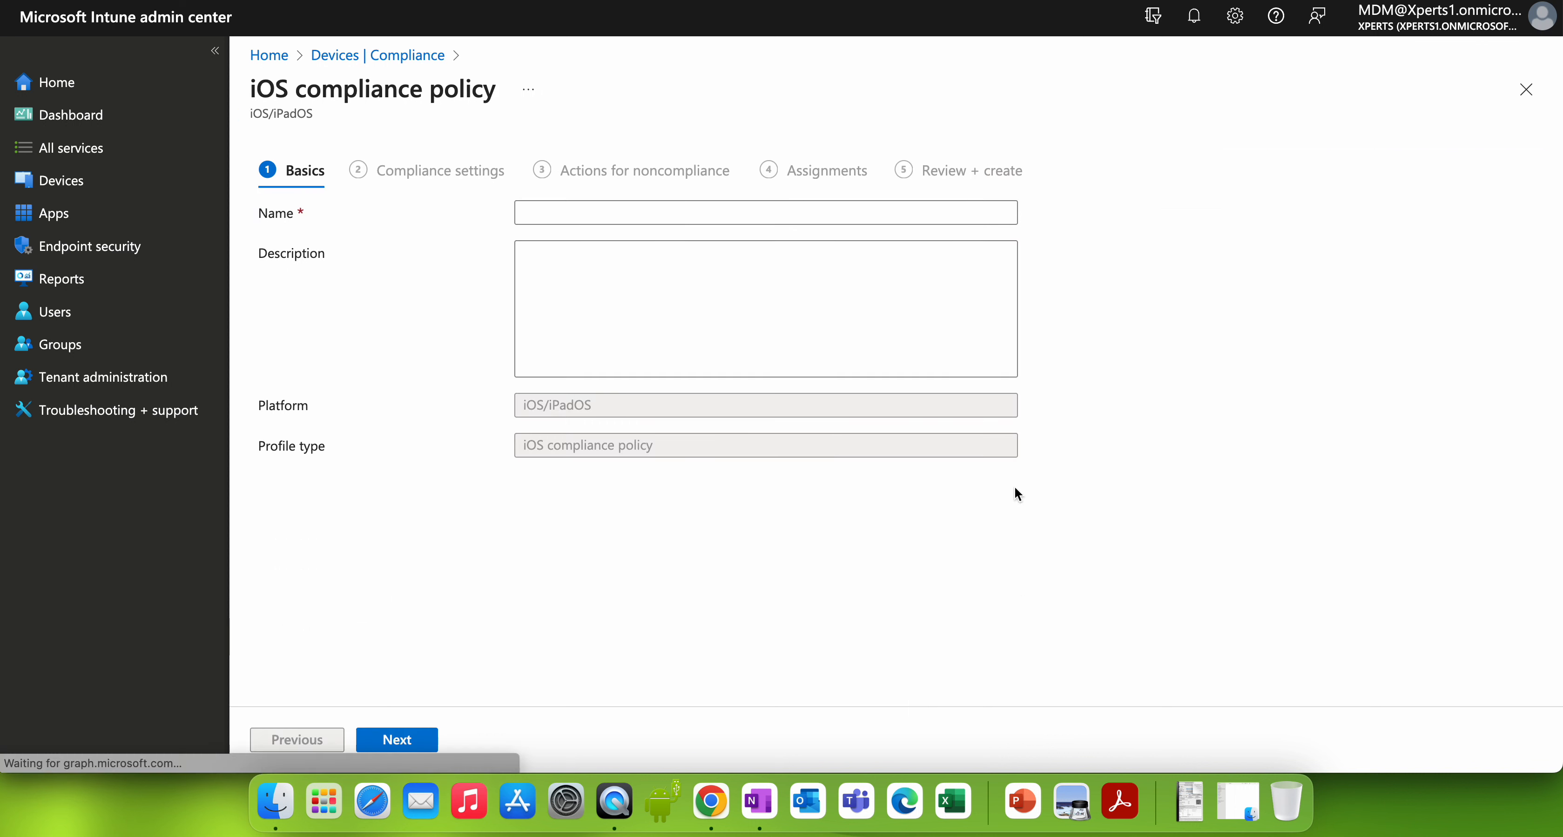
Name the policy "OS Verison Compliance Policy" and copy the same text into its description.
{"action": "left_click", "coordinate": [721, 207]}
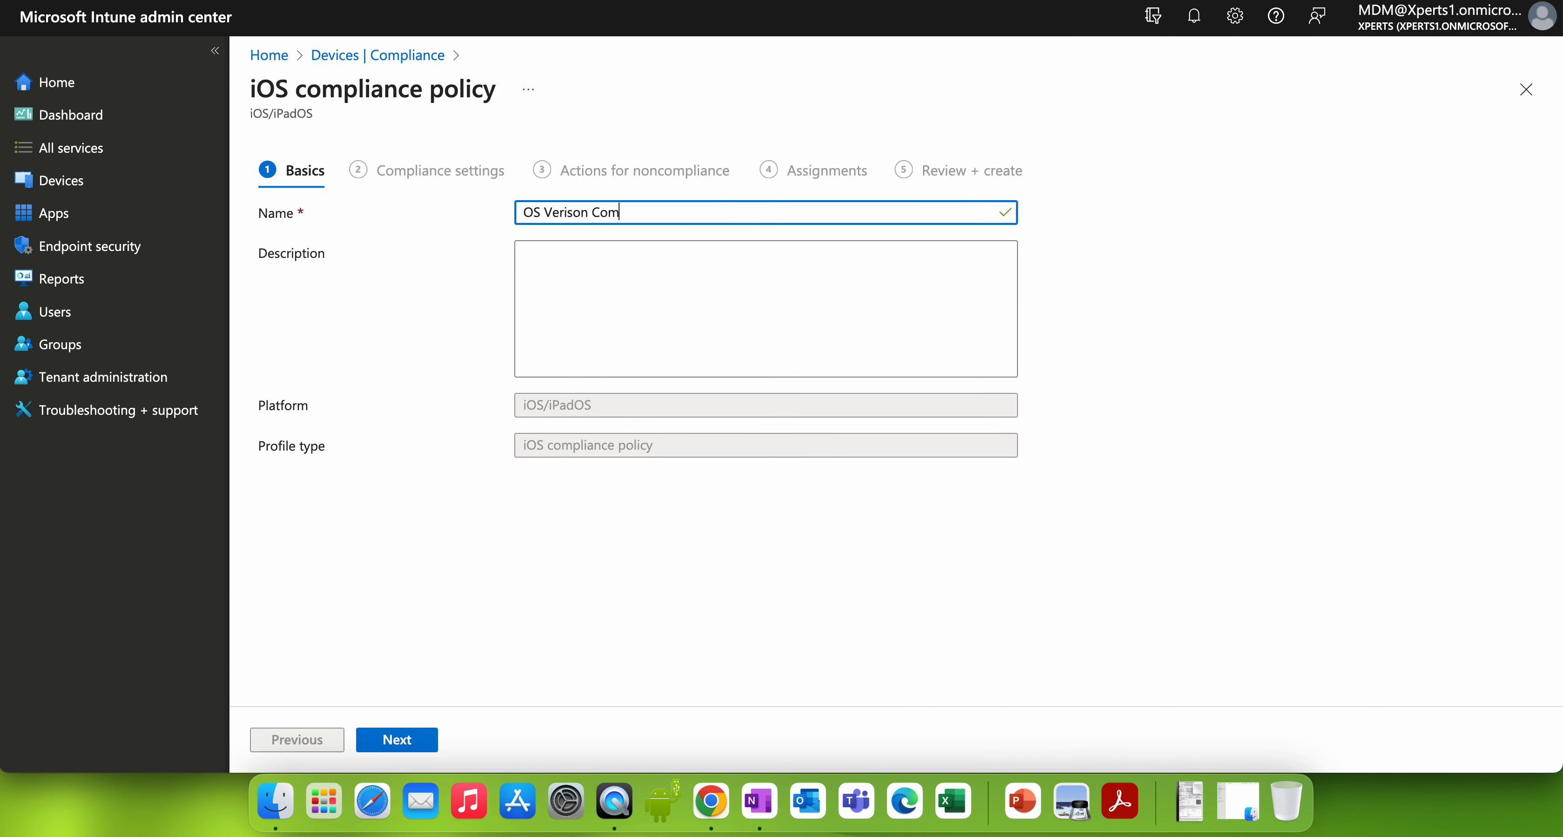
{"action": "type", "text": "OS Verison Compliance Policy"}
{"action": "left_click", "coordinate": [733, 310]}
{"action": "left_click_drag", "start_coordinate": [727, 215], "coordinate": [461, 217]}
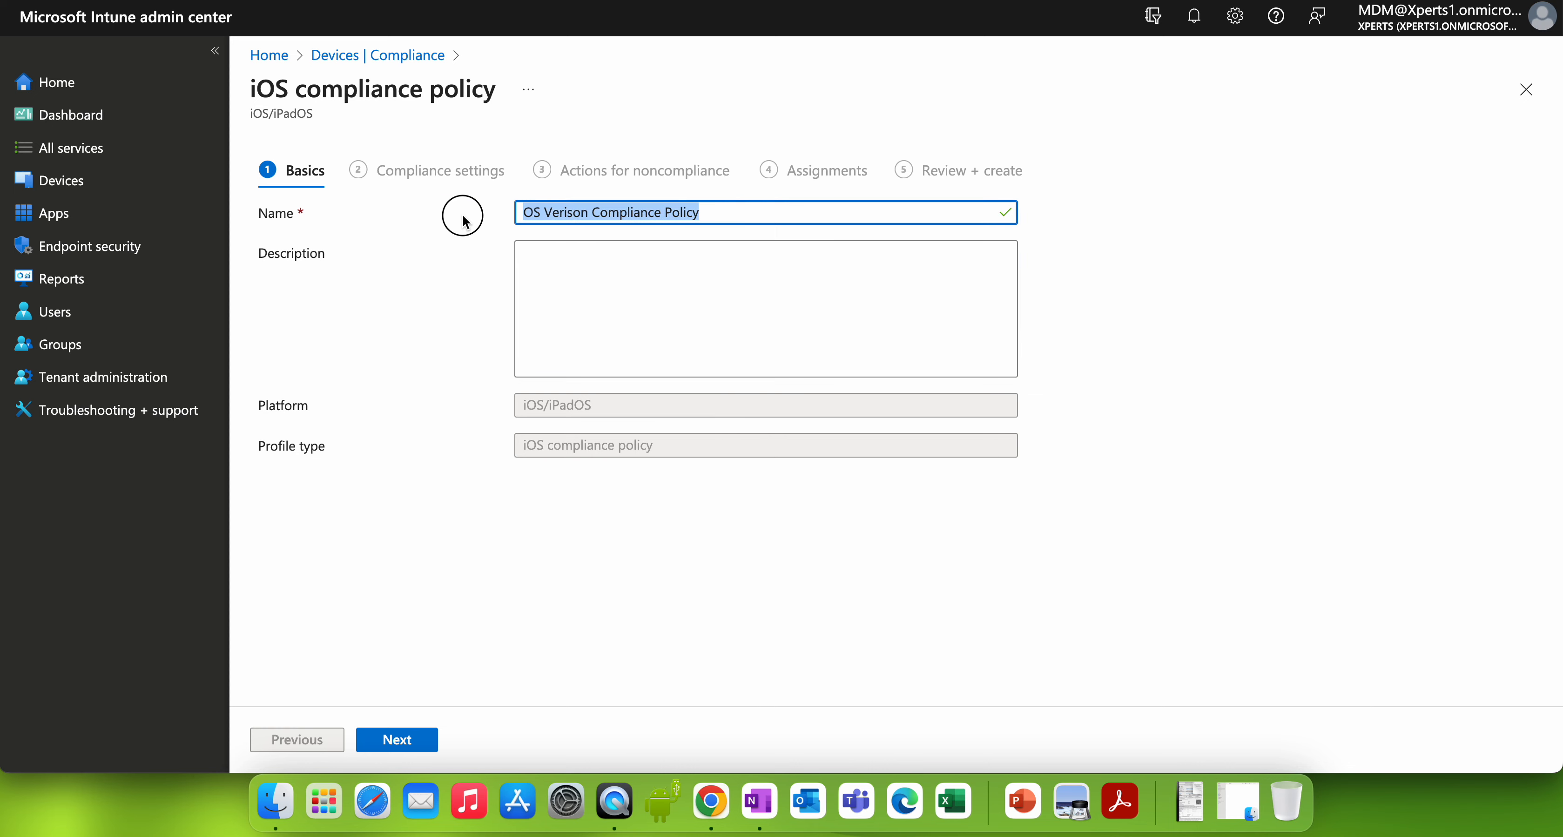
{"action": "key", "text": "super+c"}
{"action": "left_click", "coordinate": [590, 307]}
{"action": "key", "text": "super+v"}
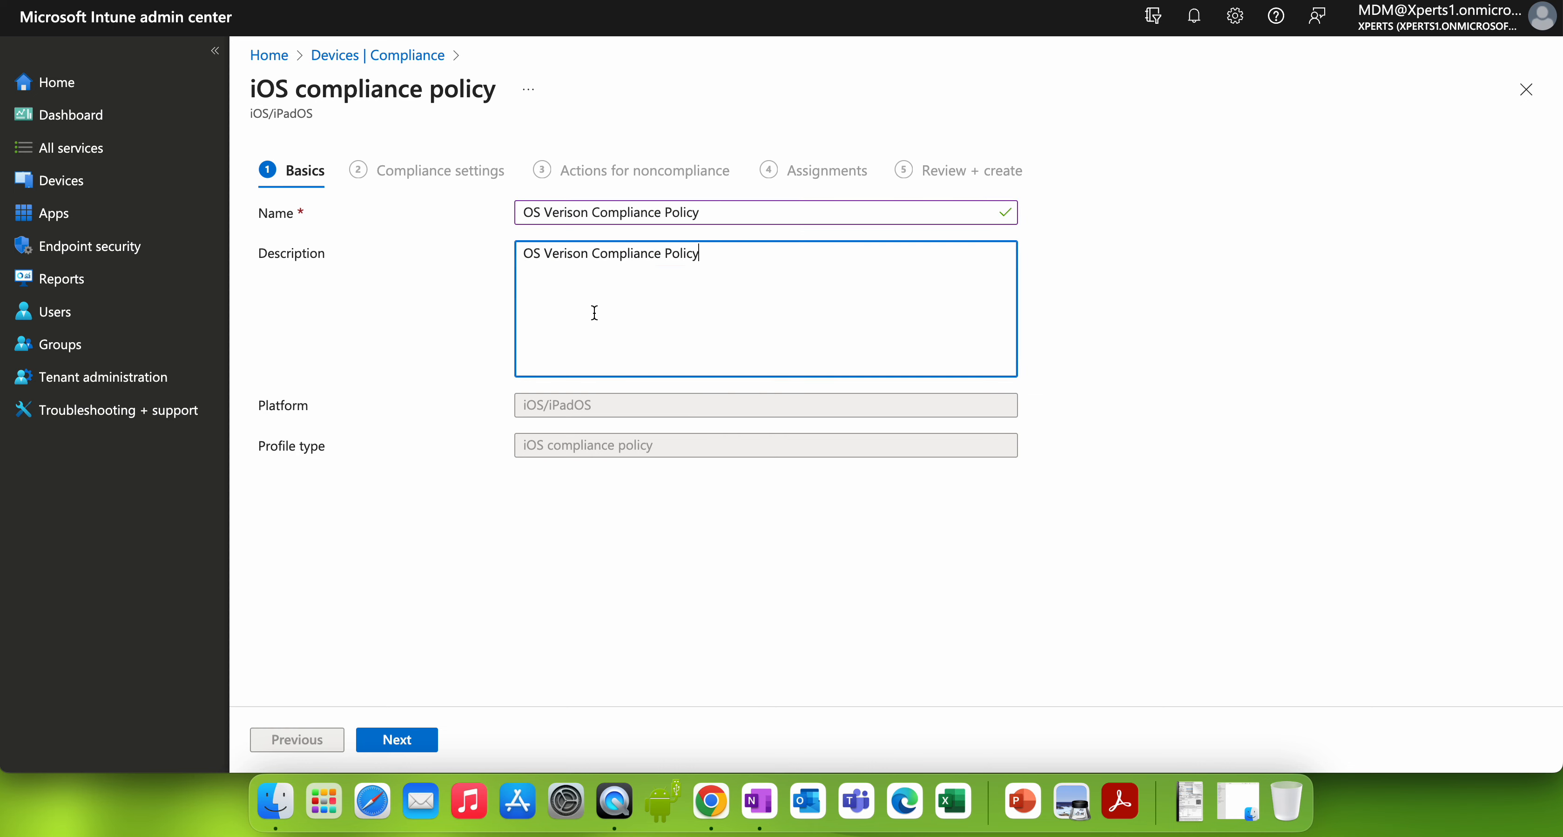
Correct the misspelled word in the policy description so it reads "OS Version Compliance Policy".
{"action": "left_click", "coordinate": [588, 254]}
{"action": "key", "text": "BackSpace"}
{"action": "key", "text": "BackSpace"}
{"action": "key", "text": "BackSpace"}
{"action": "key", "text": "BackSpace"}
{"action": "key", "text": "BackSpace"}
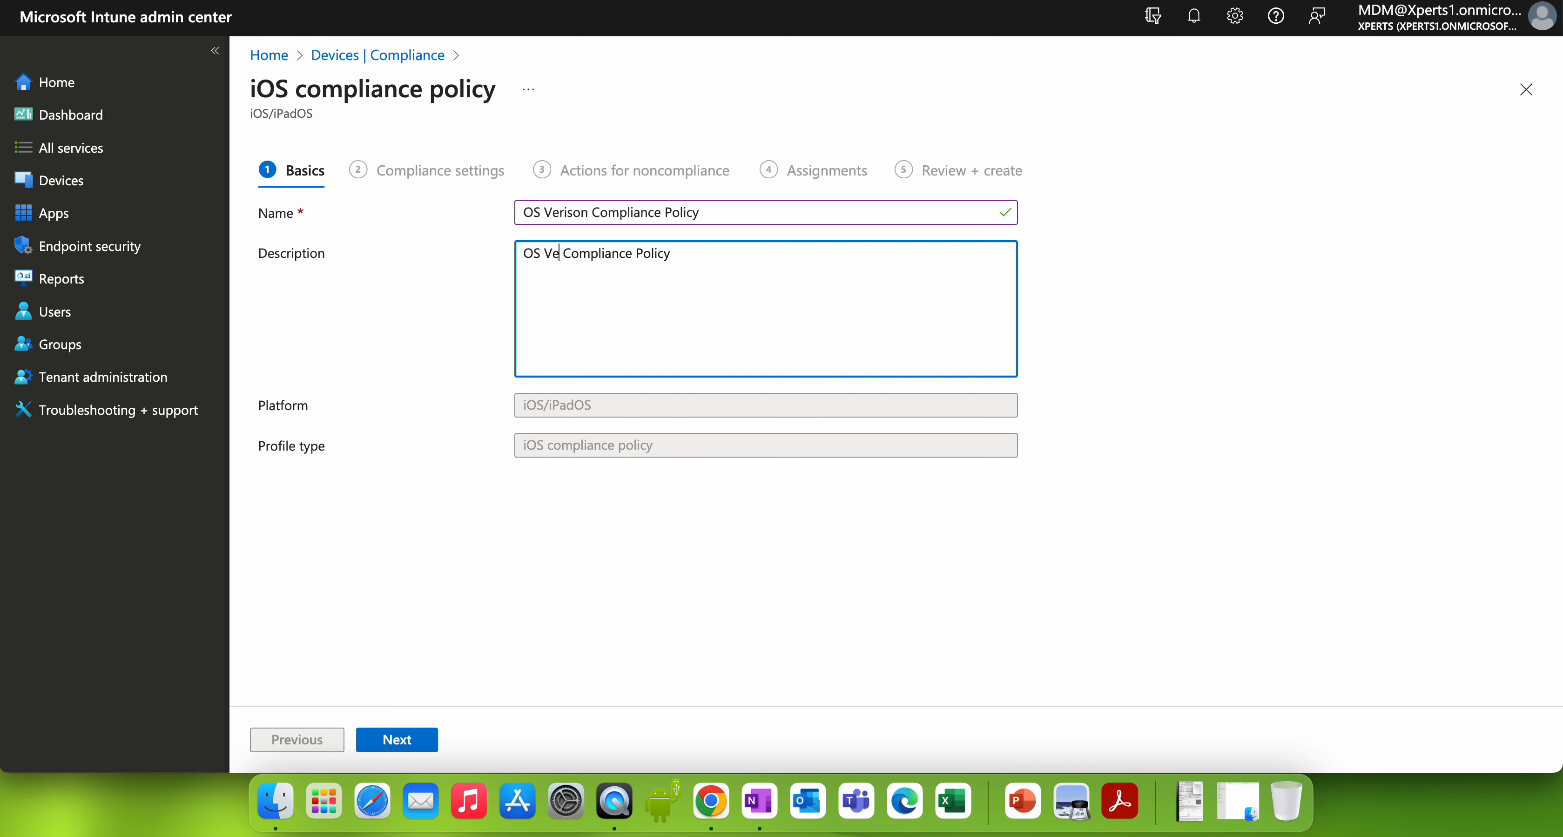
{"action": "type", "text": "rsion"}
Correct the same misspelling in the policy name to "Version" and continue to the compliance settings.
{"action": "left_click", "coordinate": [587, 213]}
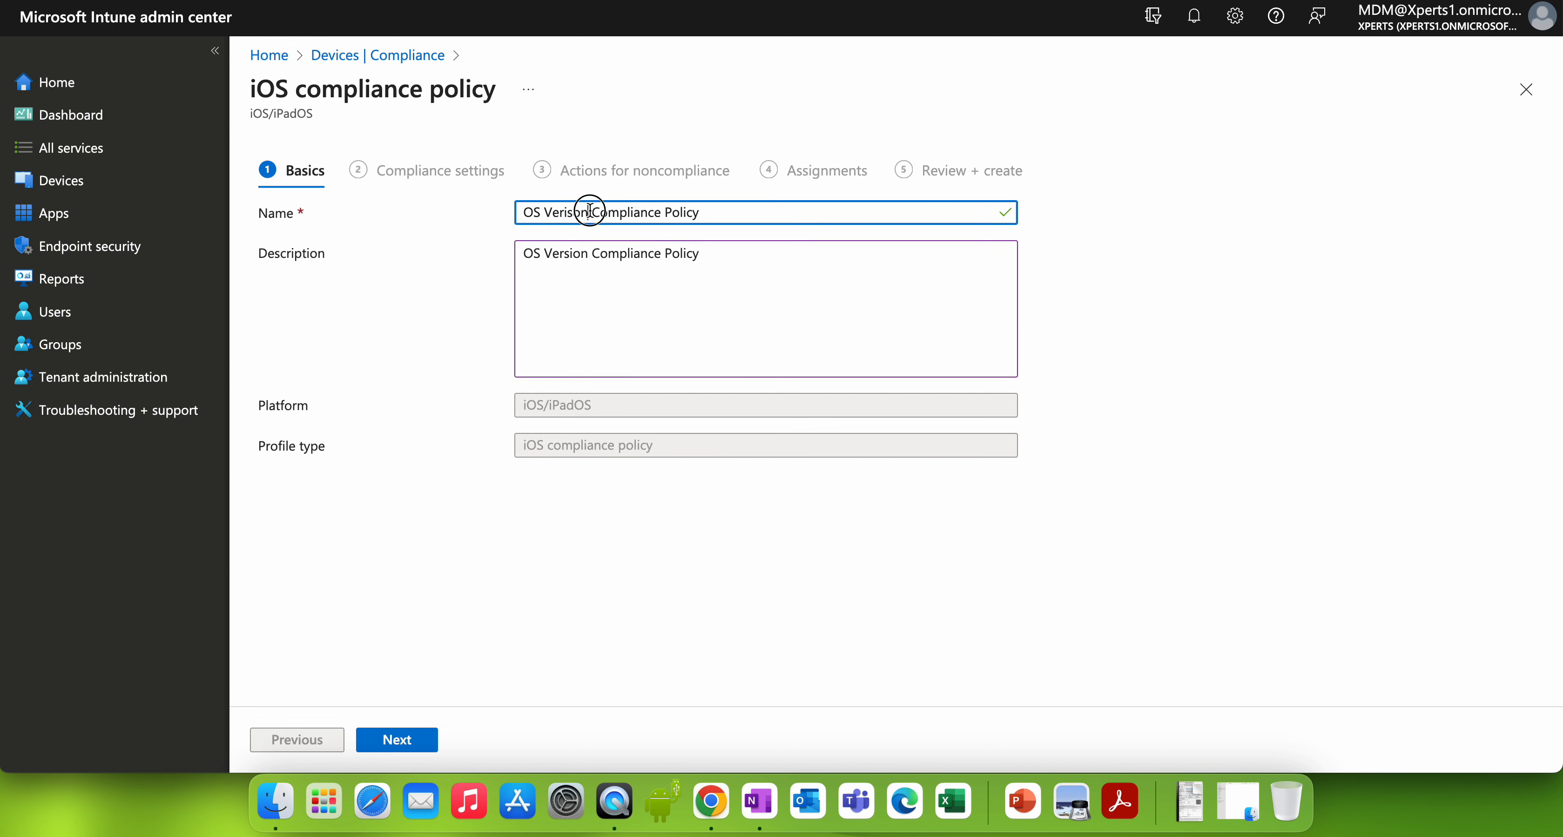
{"action": "key", "text": "BackSpace"}
{"action": "key", "text": "BackSpace"}
{"action": "key", "text": "BackSpace"}
{"action": "key", "text": "BackSpace"}
{"action": "type", "text": "sion"}
{"action": "left_click", "coordinate": [431, 742]}
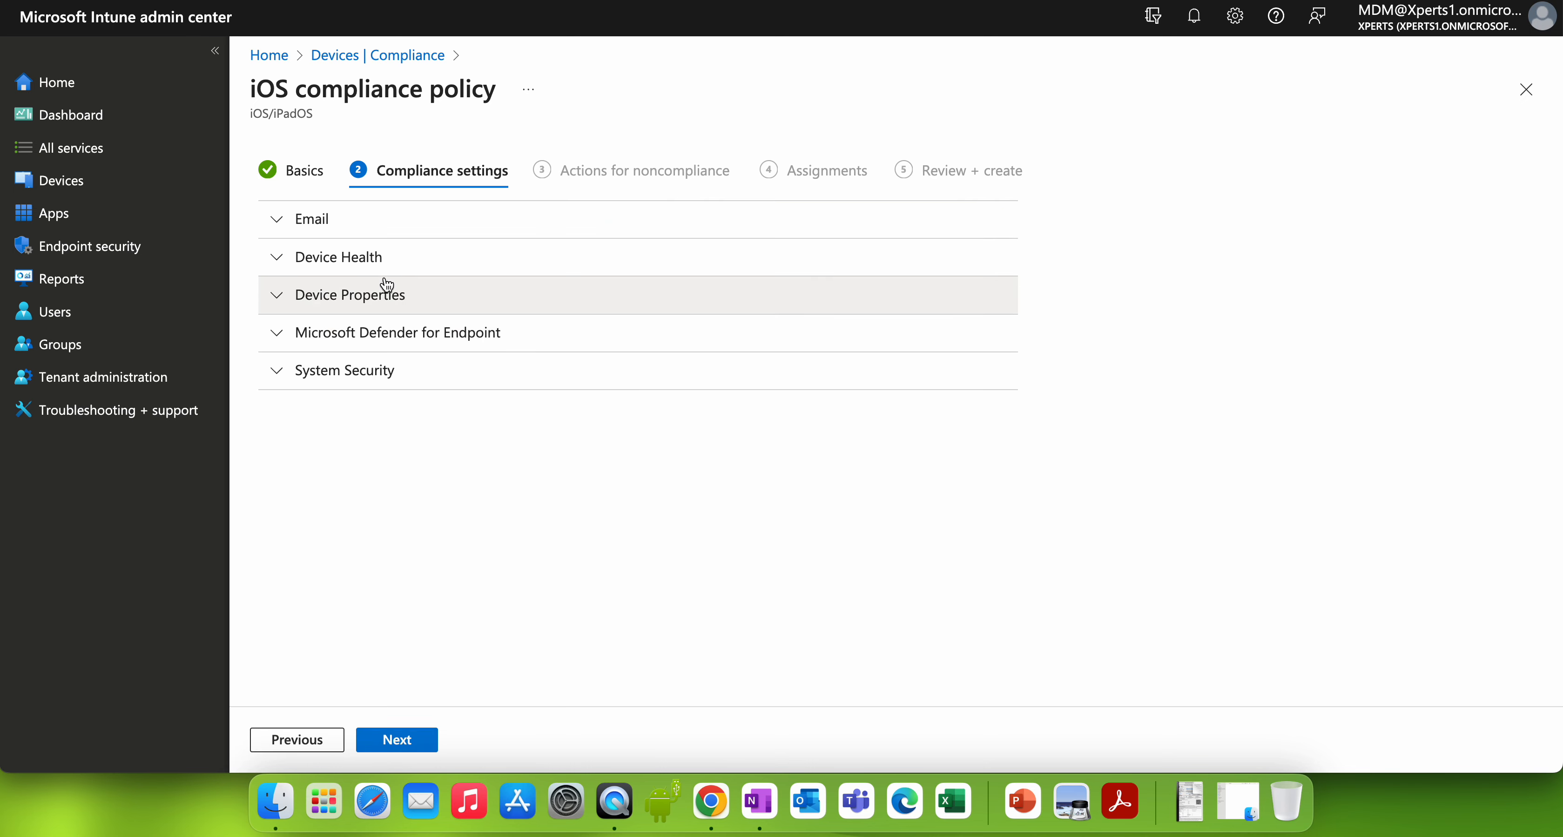
Set the minimum OS version in the device properties to 17.2.0 and continue to the actions for noncompliance.
{"action": "left_click", "coordinate": [387, 287]}
{"action": "left_click", "coordinate": [615, 371]}
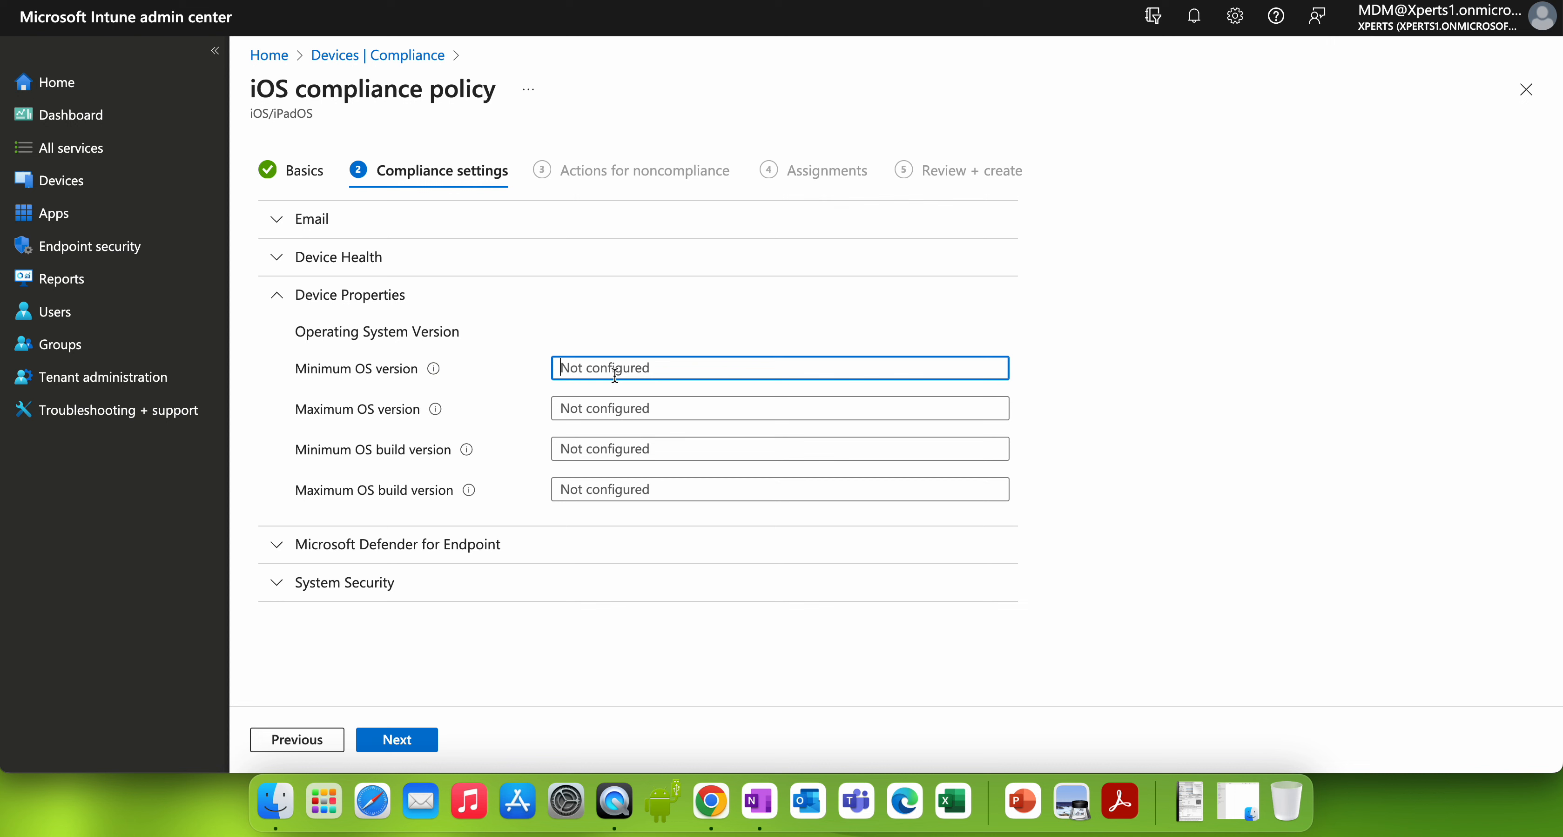
{"action": "type", "text": "17.2.0"}
{"action": "left_click", "coordinate": [624, 430]}
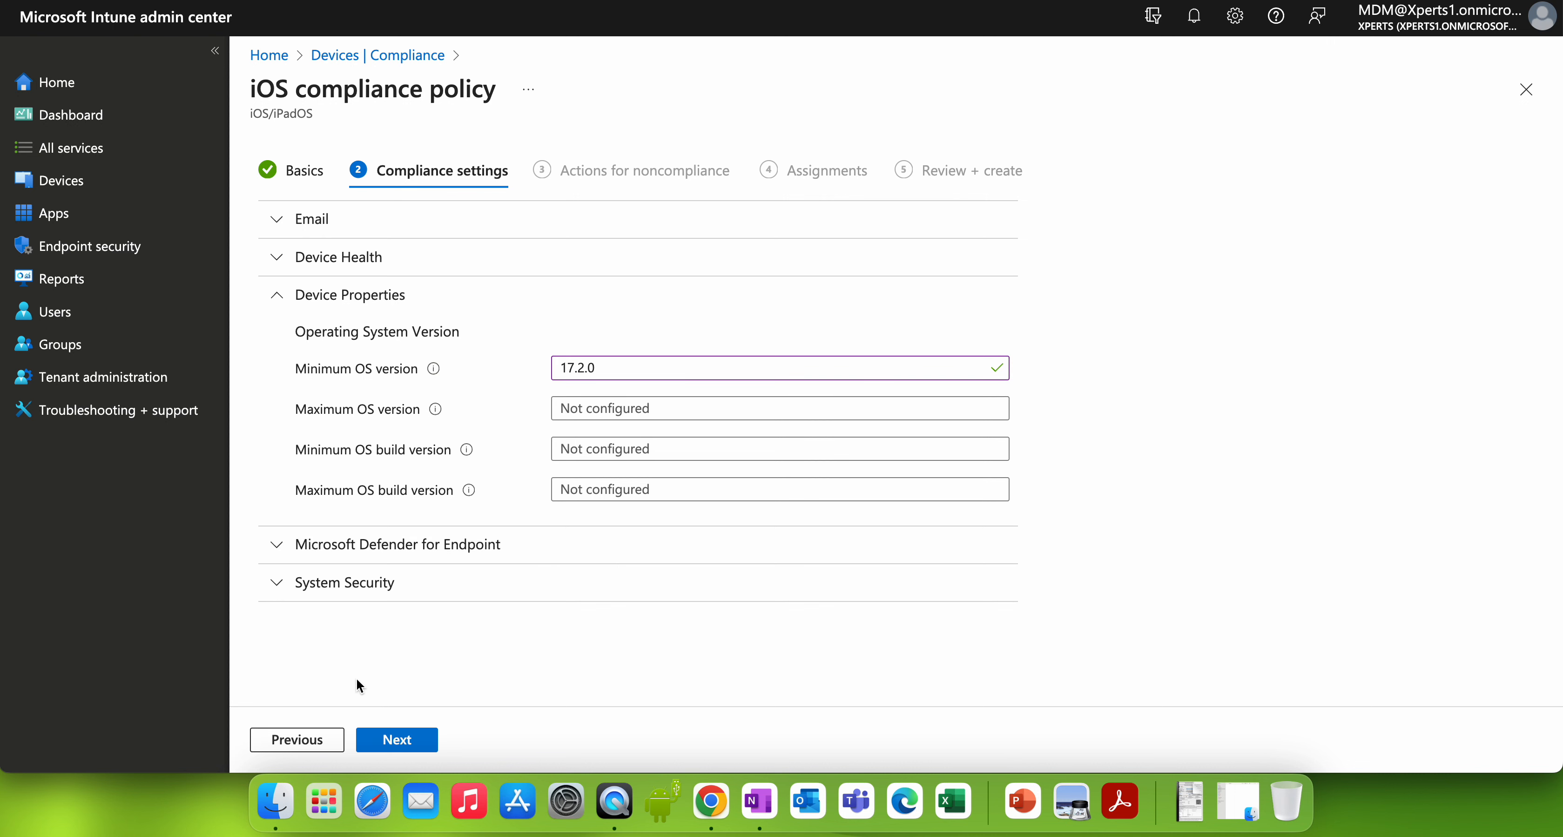
{"action": "left_click", "coordinate": [408, 742]}
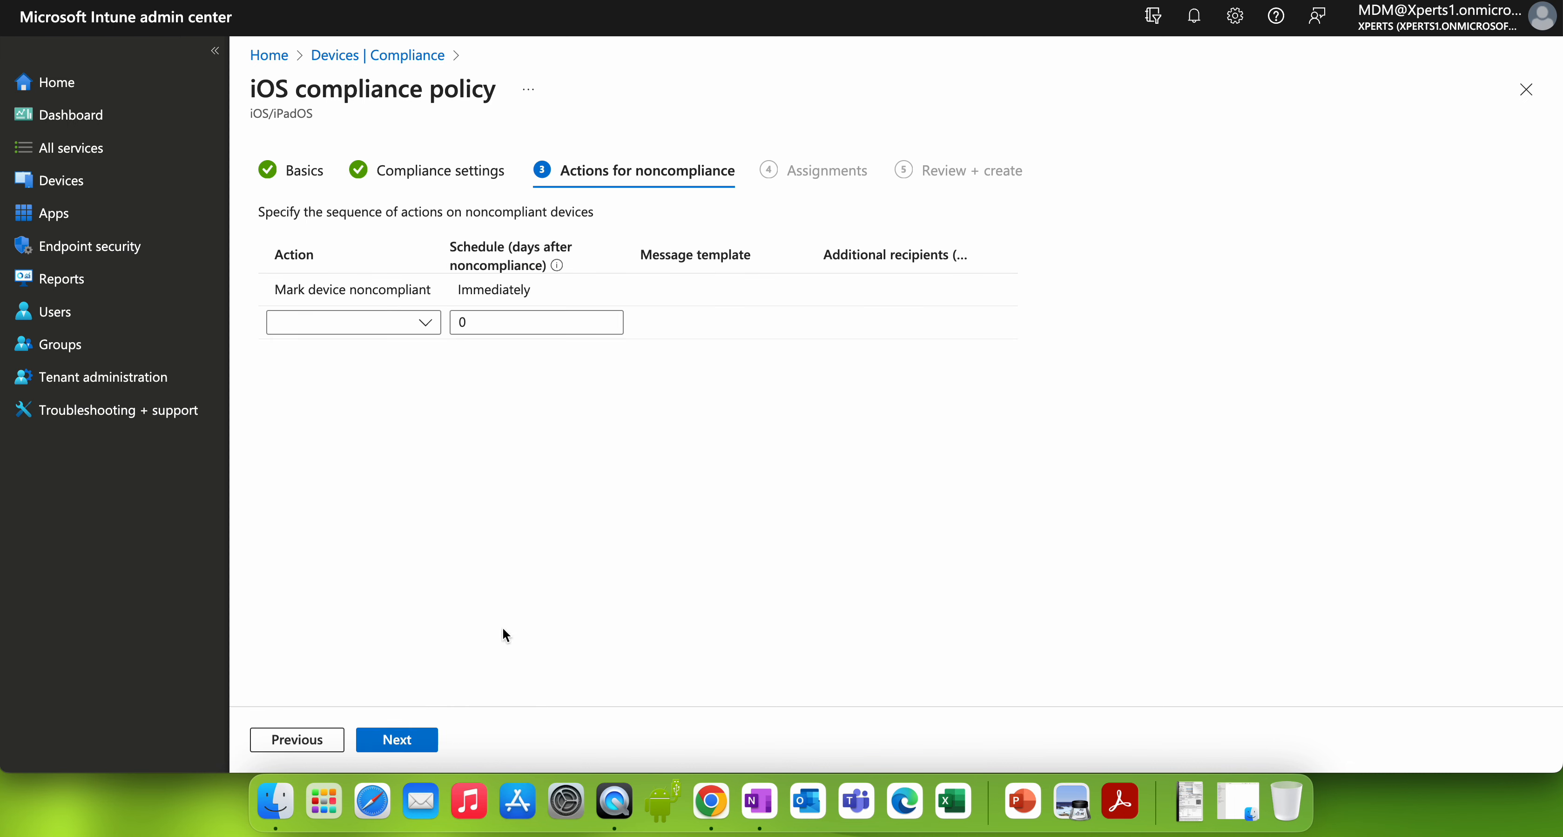
Add a noncompliance action that sends a push notification to the end user, scheduled 1 day after noncompliance.
{"action": "left_click", "coordinate": [415, 328]}
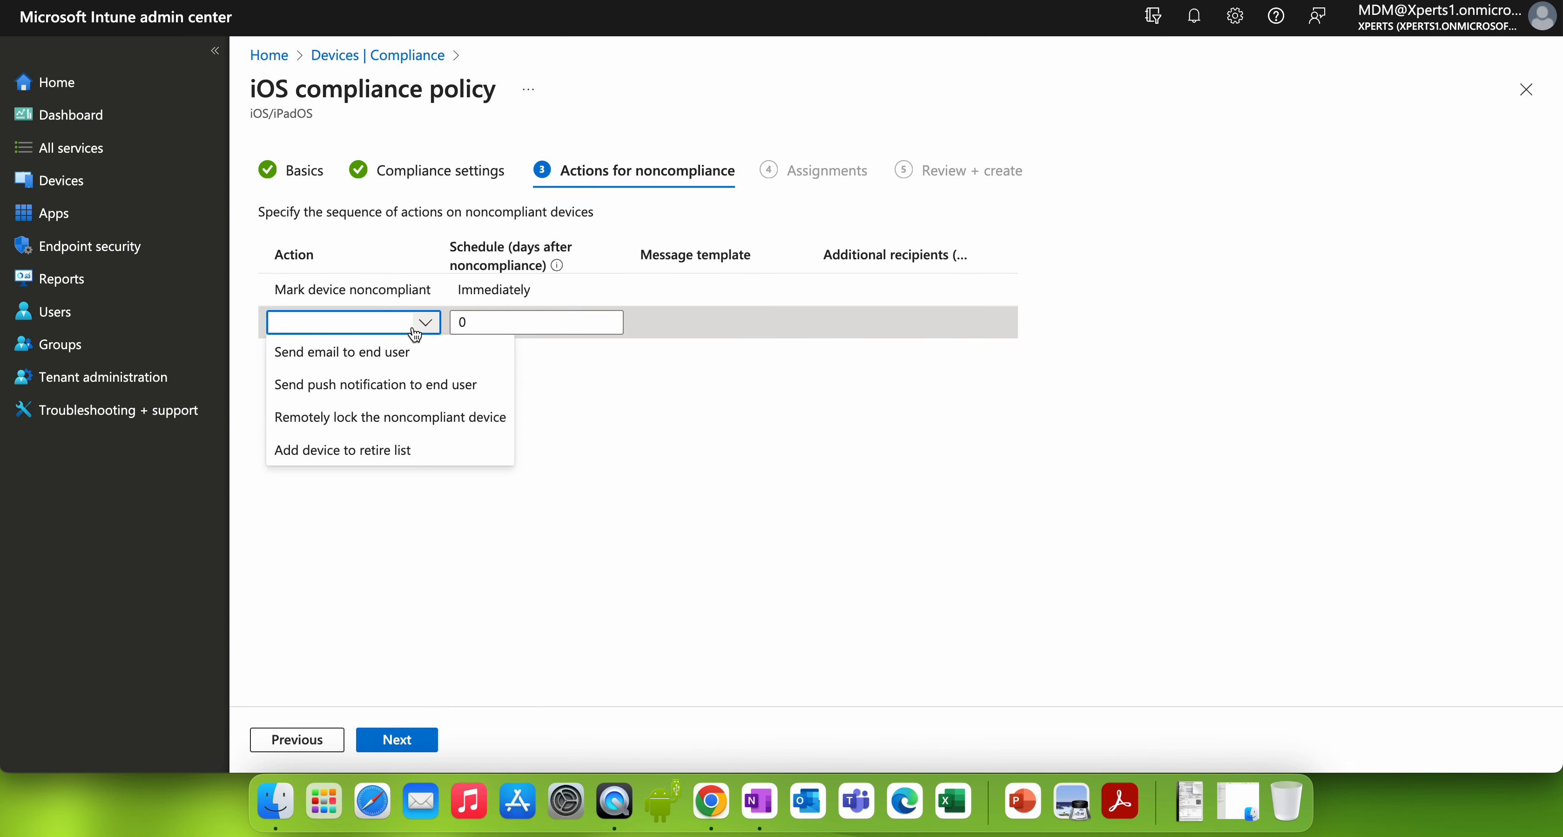
{"action": "left_click", "coordinate": [370, 355]}
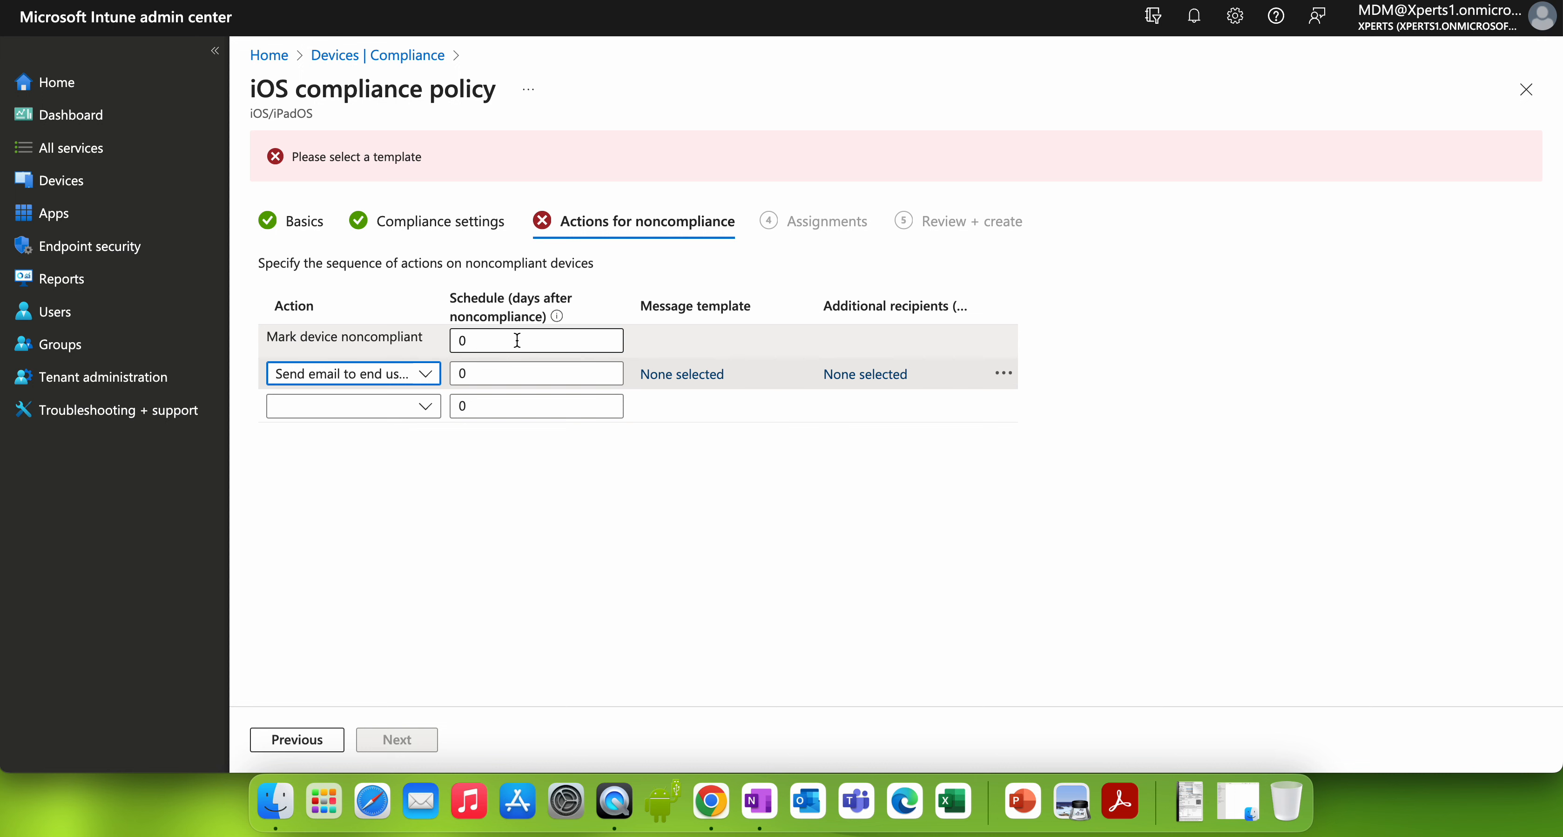
{"action": "left_click", "coordinate": [426, 374]}
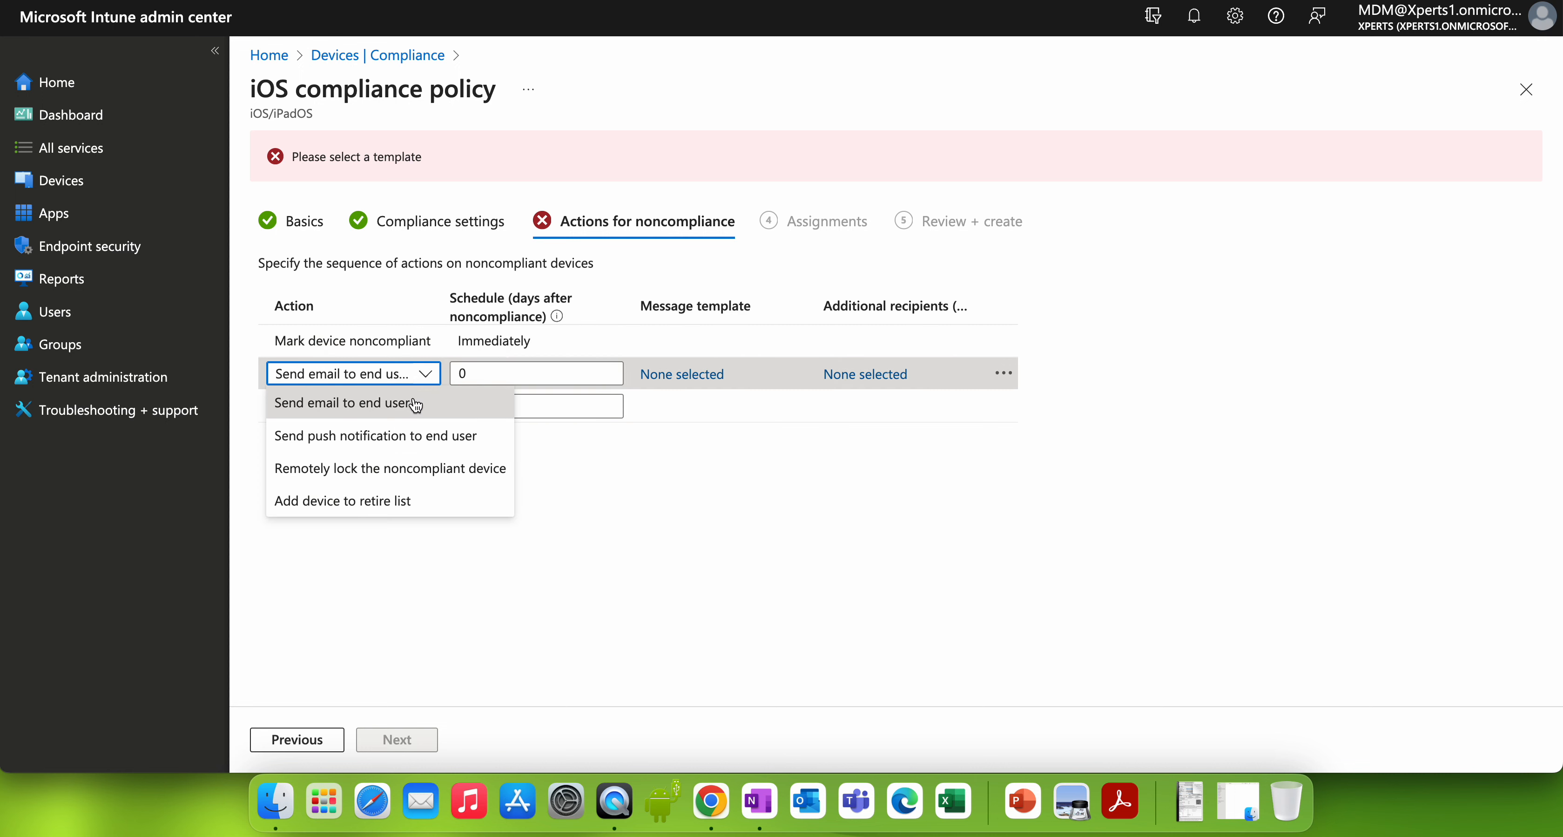
{"action": "left_click", "coordinate": [389, 440]}
{"action": "double_click", "coordinate": [492, 321]}
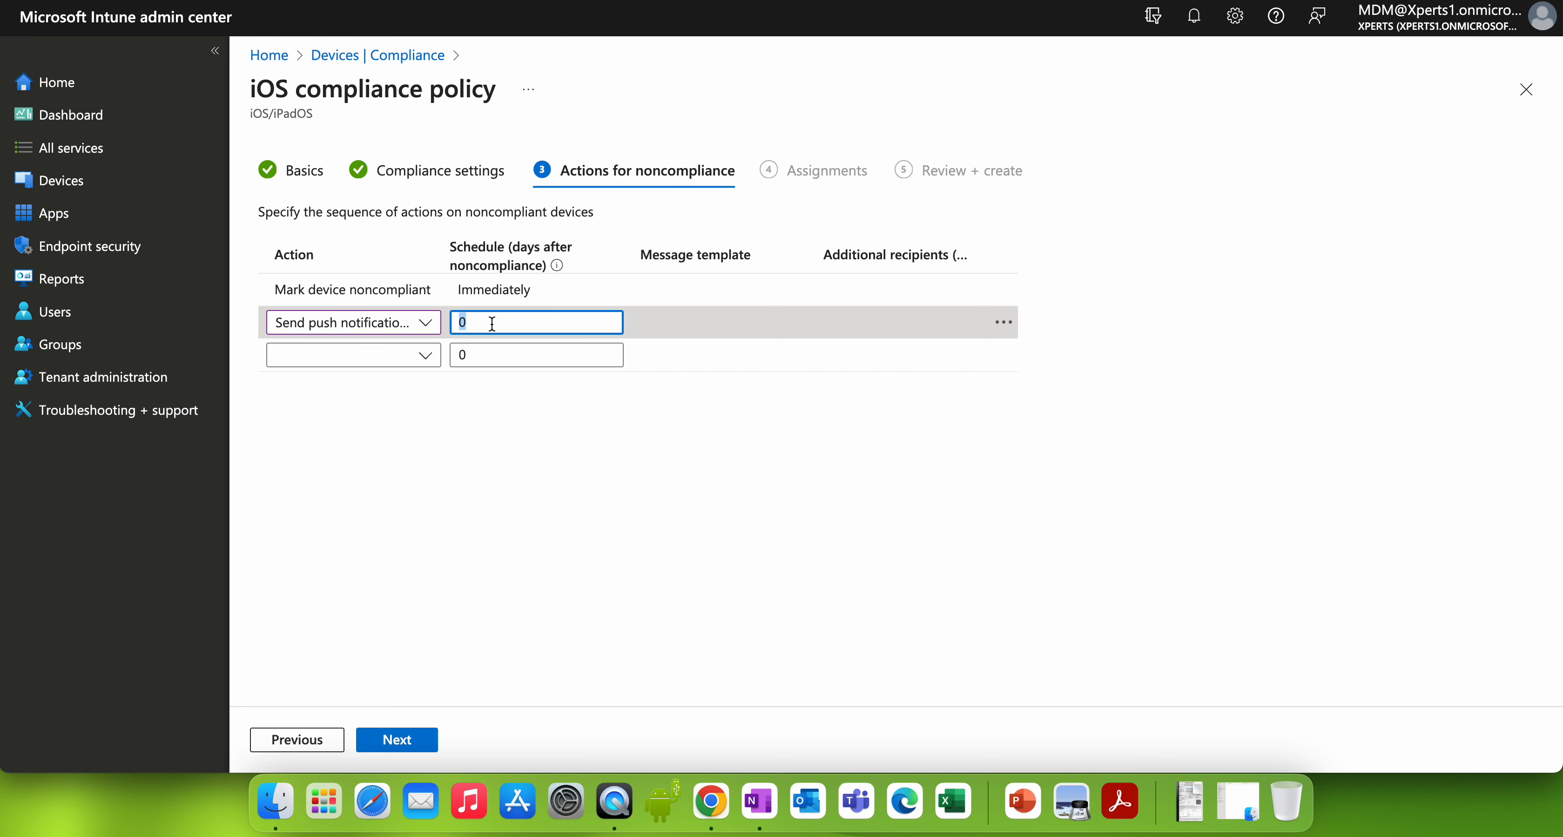
Add another noncompliance action that sends an email to the end user, scheduled 2 days after noncompliance.
{"action": "left_click", "coordinate": [398, 355]}
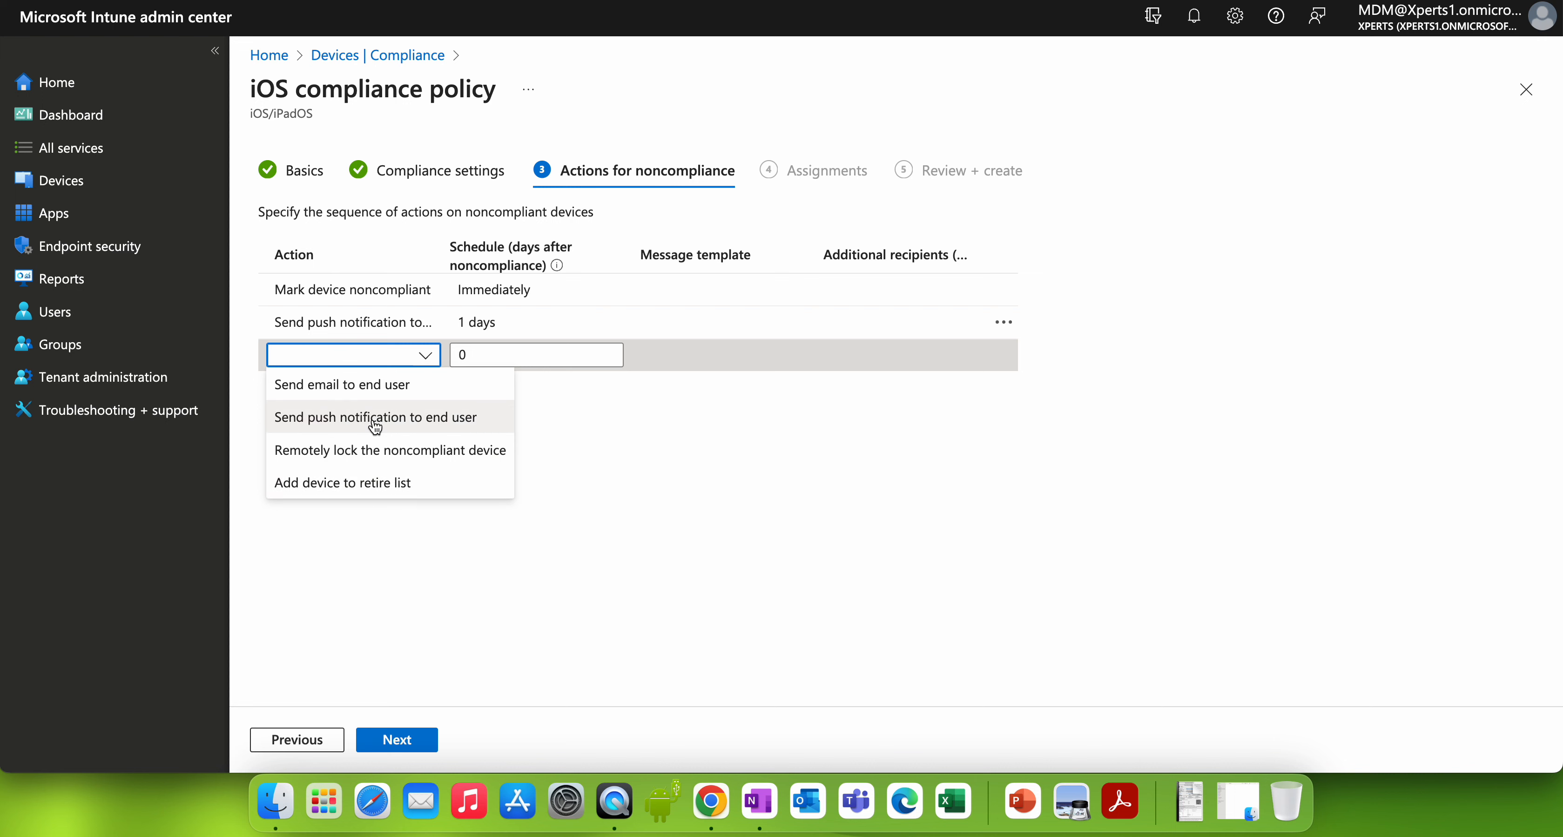
{"action": "left_click", "coordinate": [370, 384]}
{"action": "left_click", "coordinate": [528, 408]}
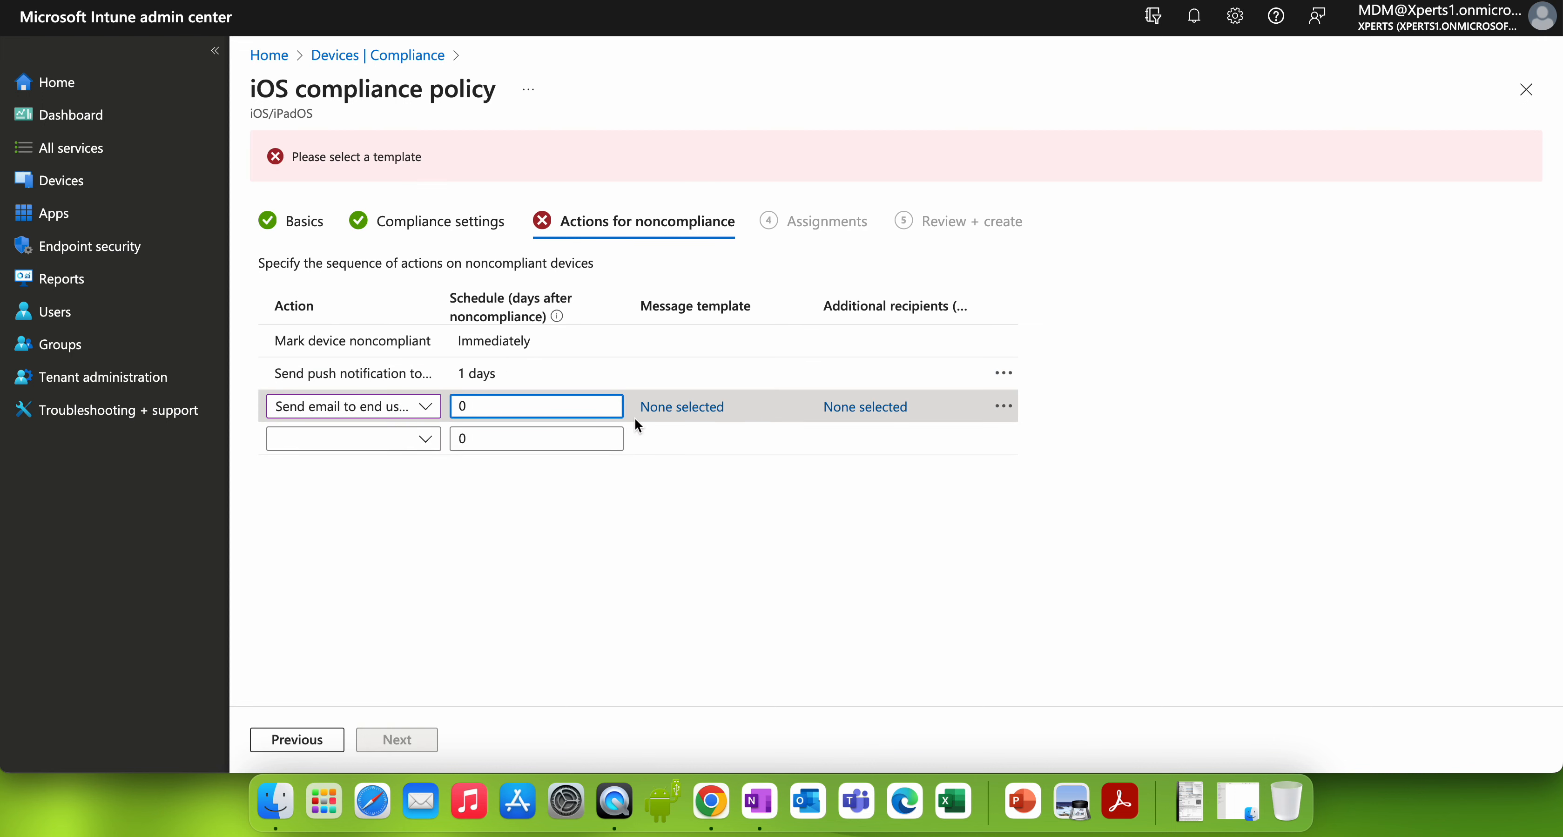
{"action": "double_click", "coordinate": [453, 408]}
{"action": "left_click", "coordinate": [678, 529]}
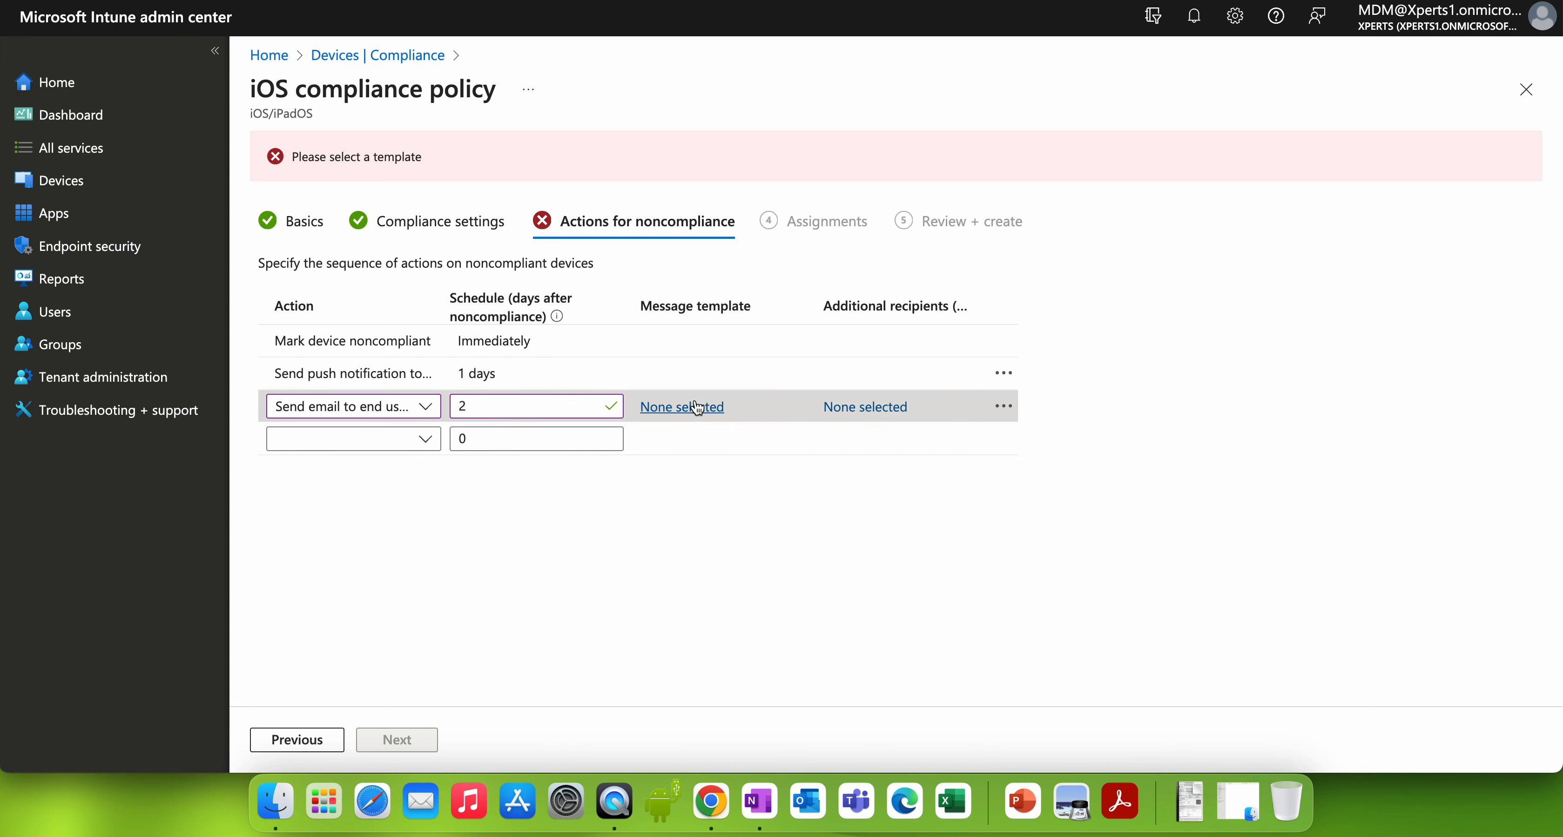
Assign the OS Version Below 17.2.1 message template to the email action after reviewing its message text.
{"action": "left_click", "coordinate": [692, 408]}
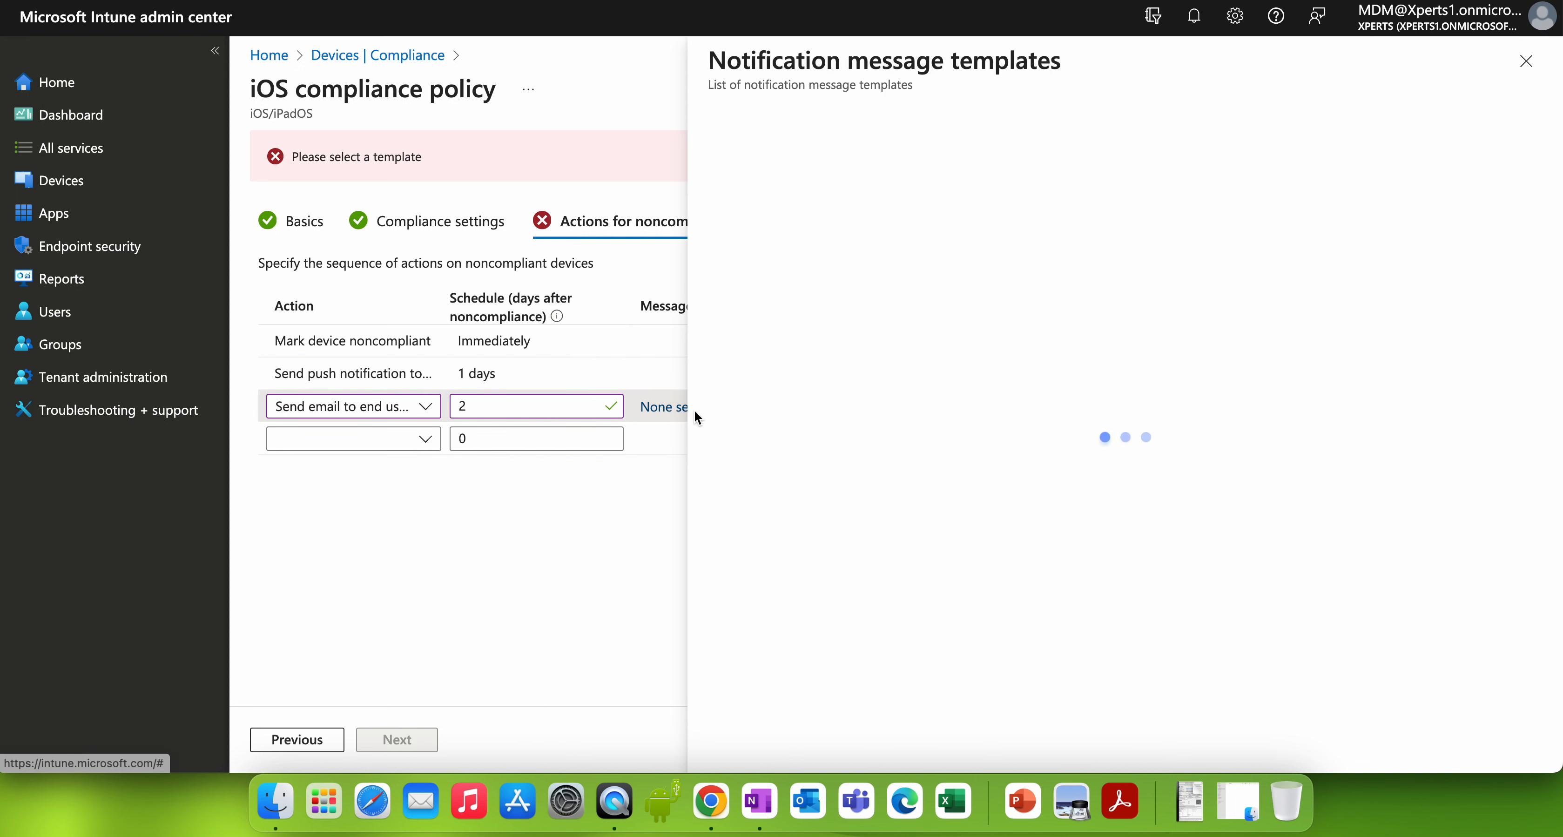
{"action": "left_click", "coordinate": [813, 279]}
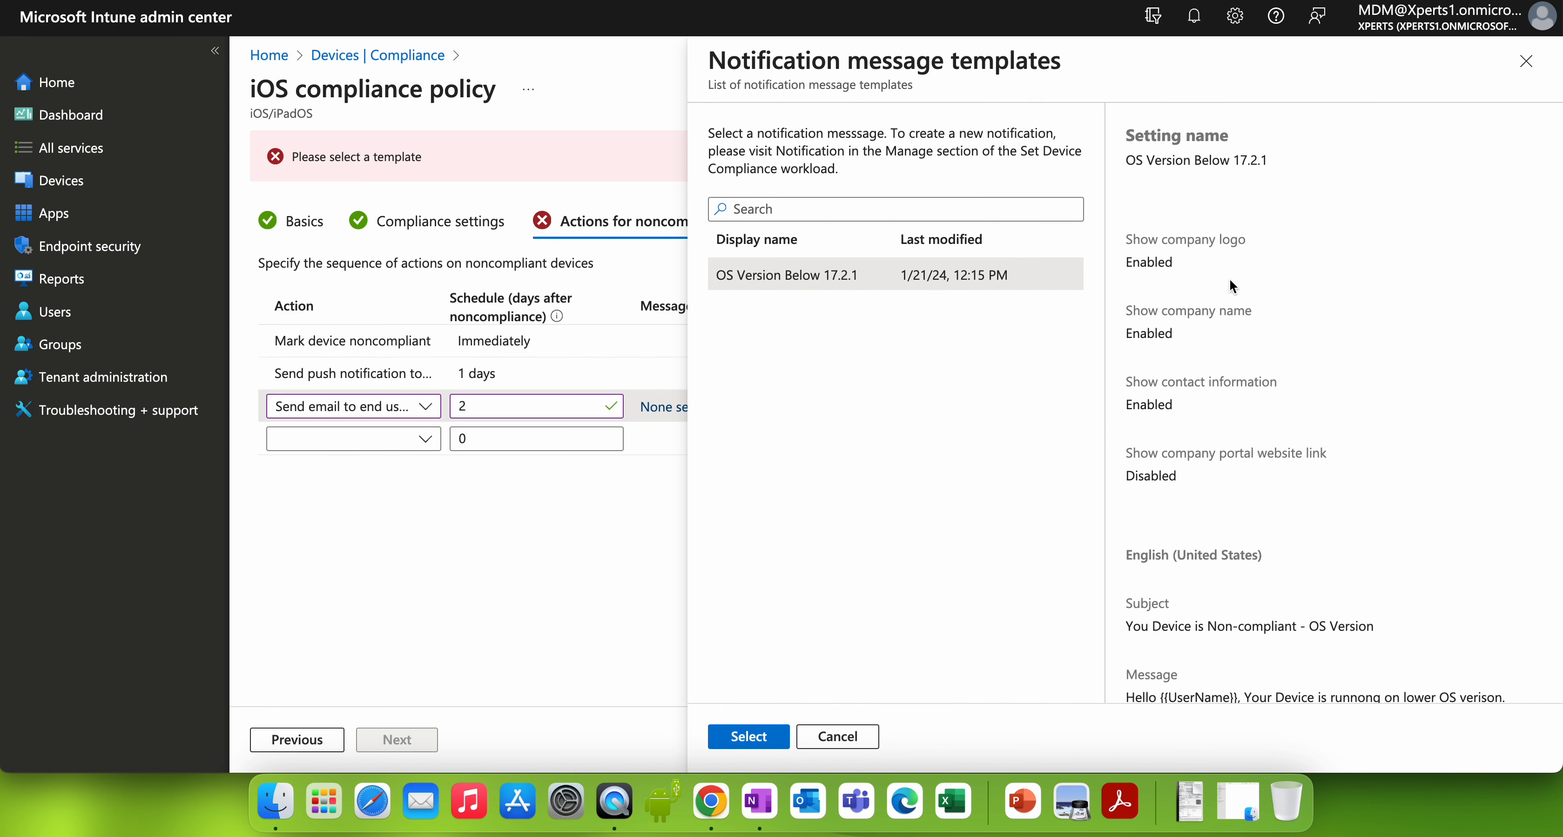
{"action": "scroll", "coordinate": [1333, 485], "scroll_direction": "down", "scroll_amount": 2}
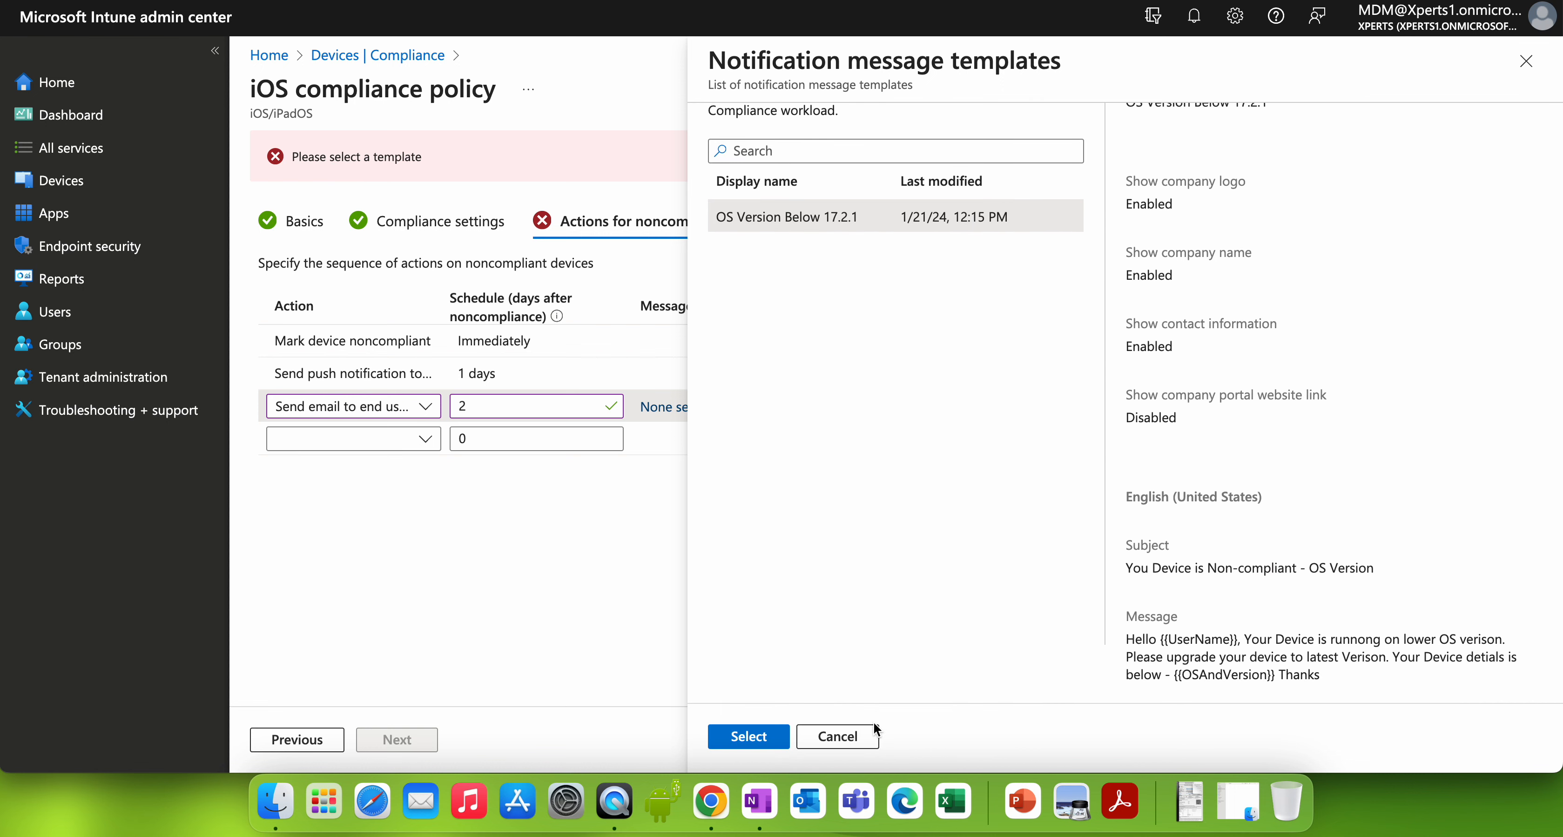
{"action": "left_click", "coordinate": [764, 744]}
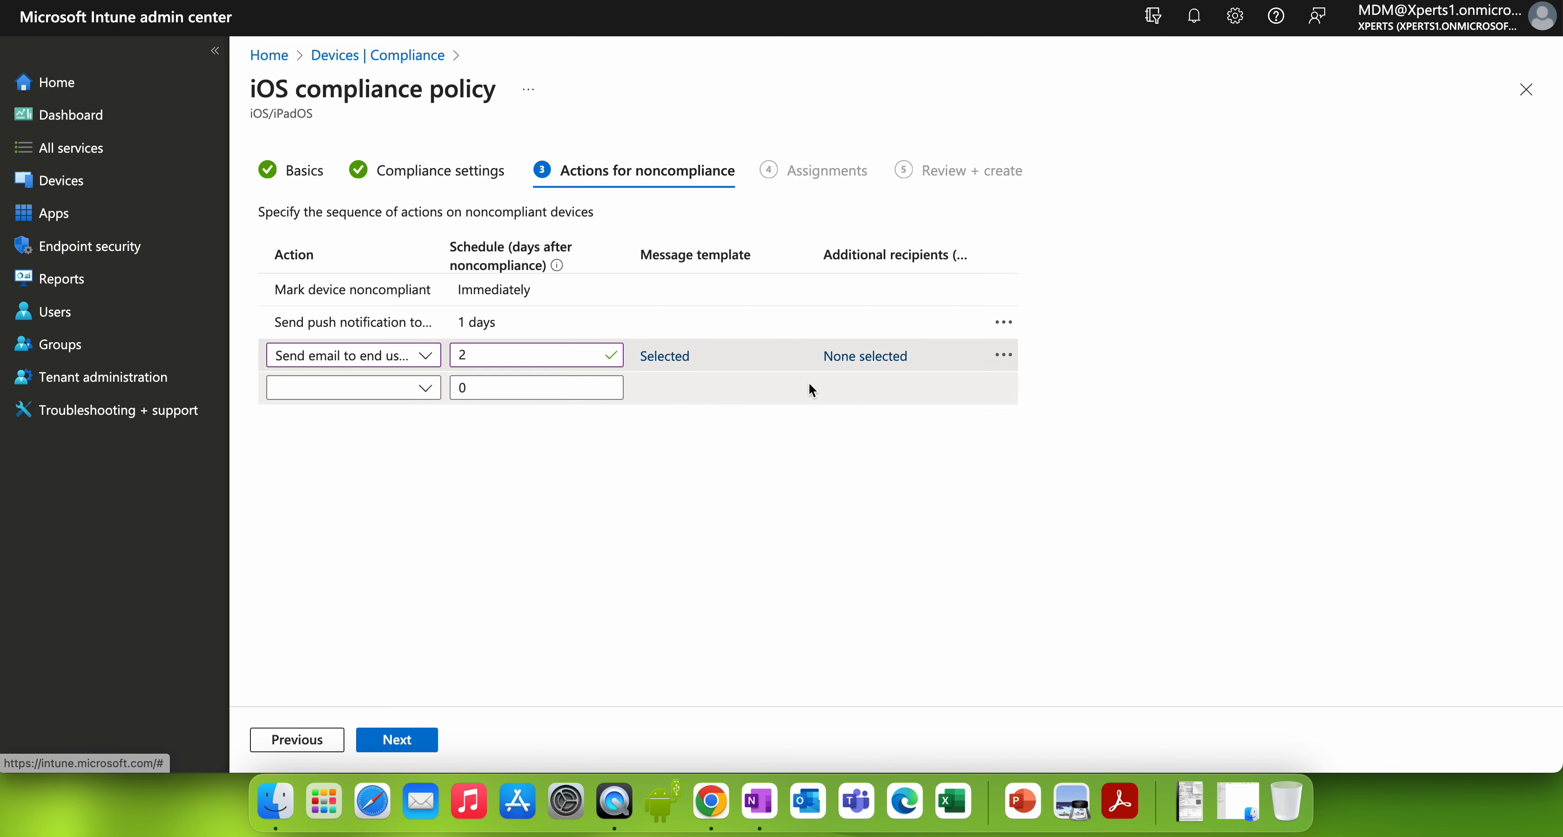
Check the groups offered as additional recipients for the email action, leaving none selected.
{"action": "left_click", "coordinate": [856, 356]}
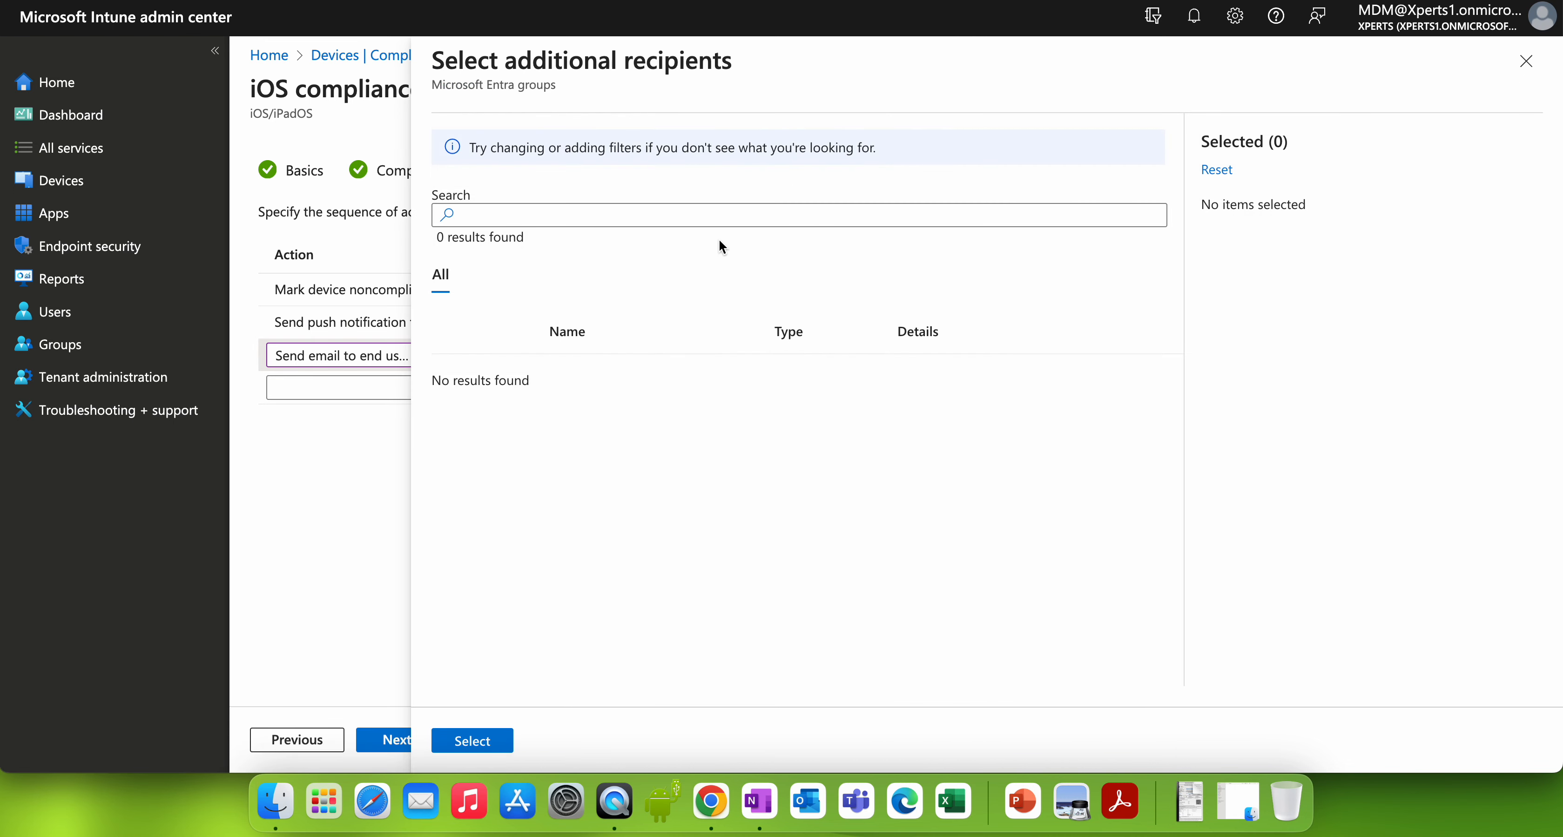
{"action": "left_click", "coordinate": [1527, 60]}
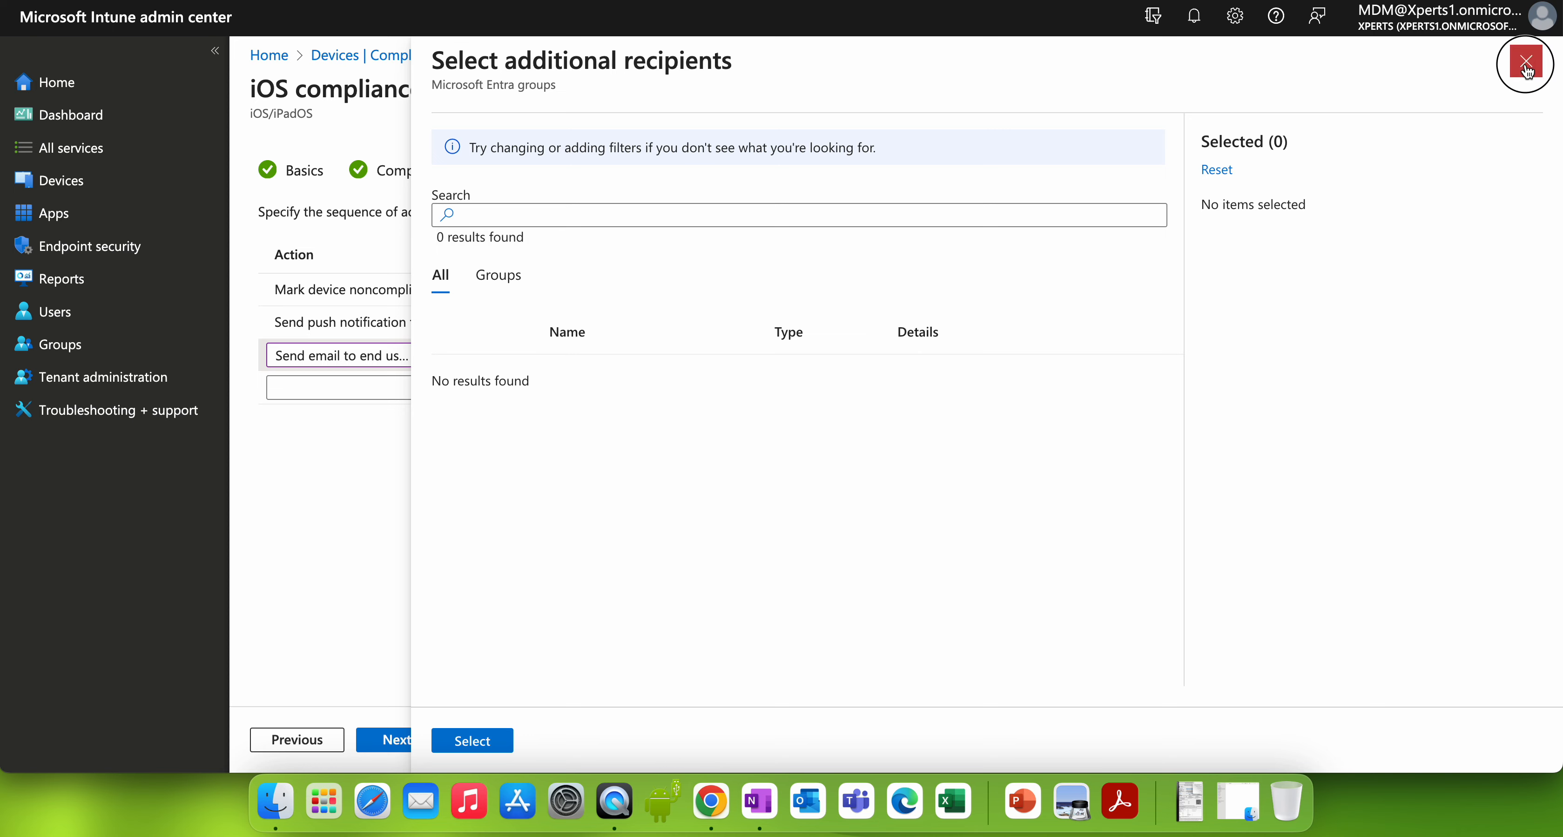
{"action": "left_click", "coordinate": [907, 364]}
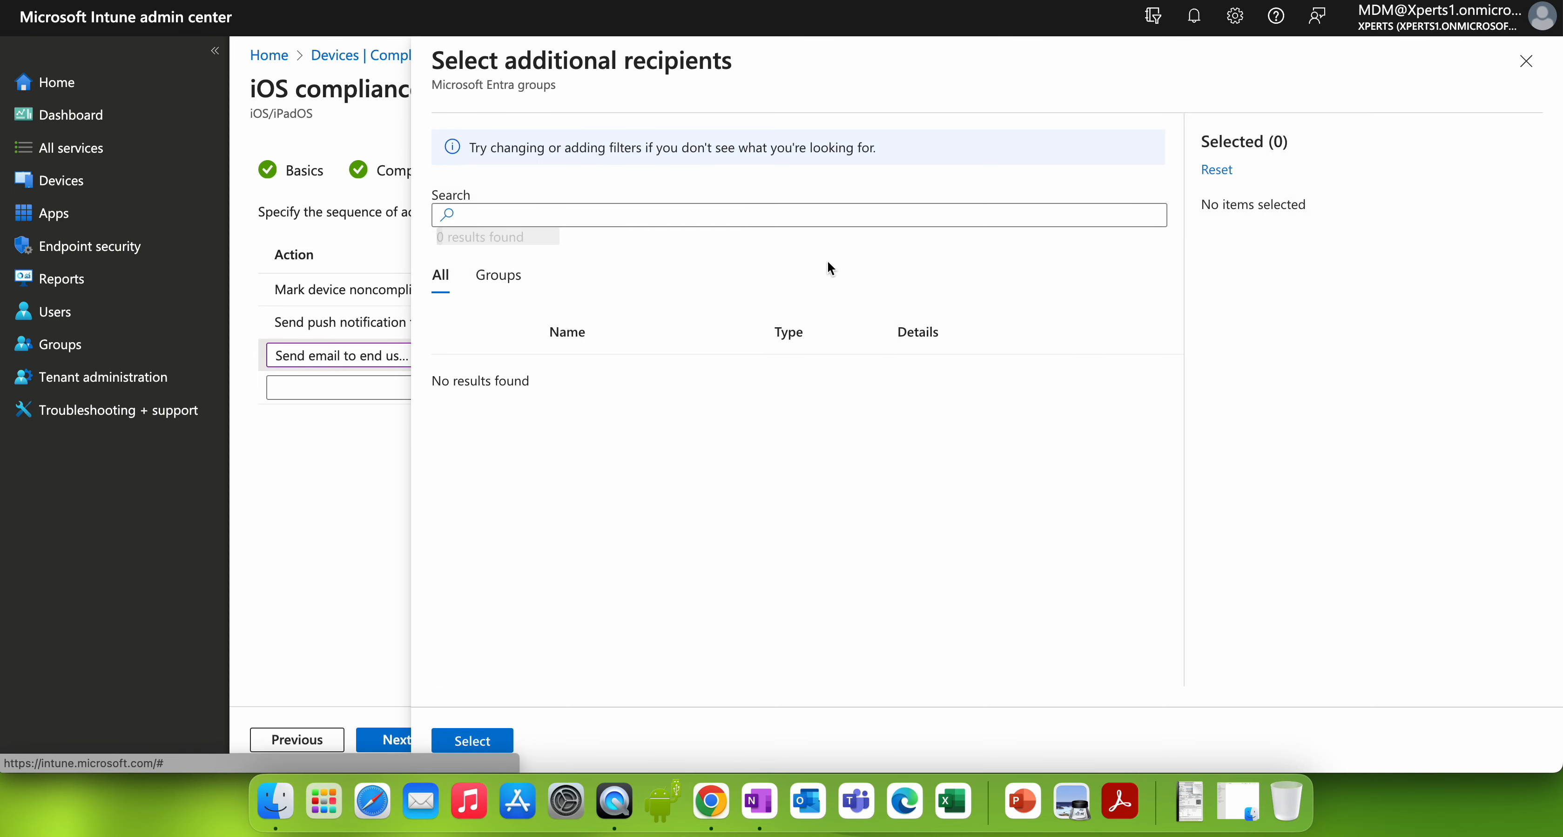
{"action": "left_click", "coordinate": [505, 277]}
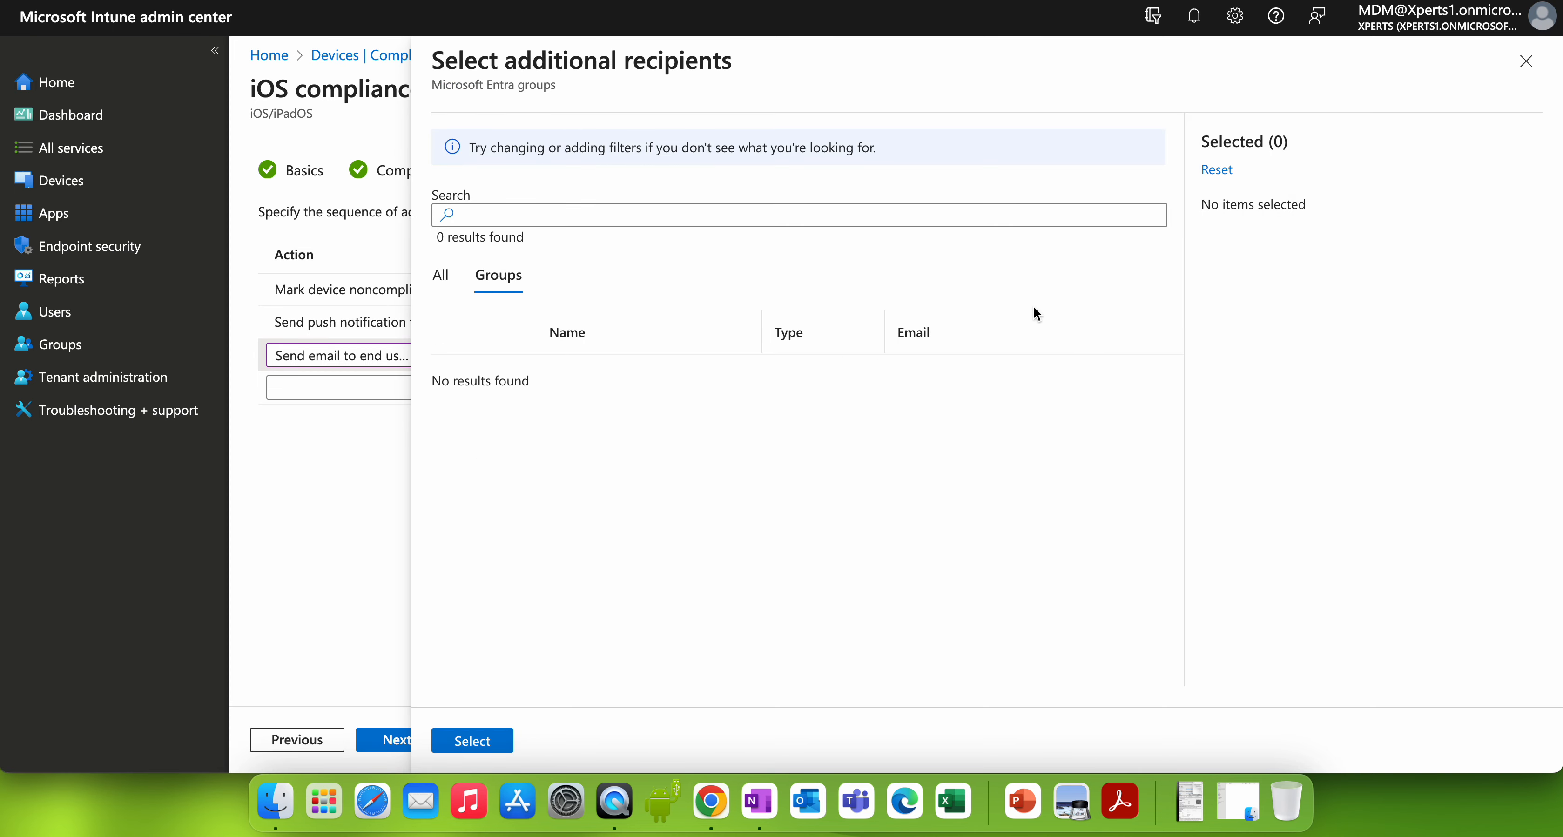
{"action": "left_click", "coordinate": [1538, 68]}
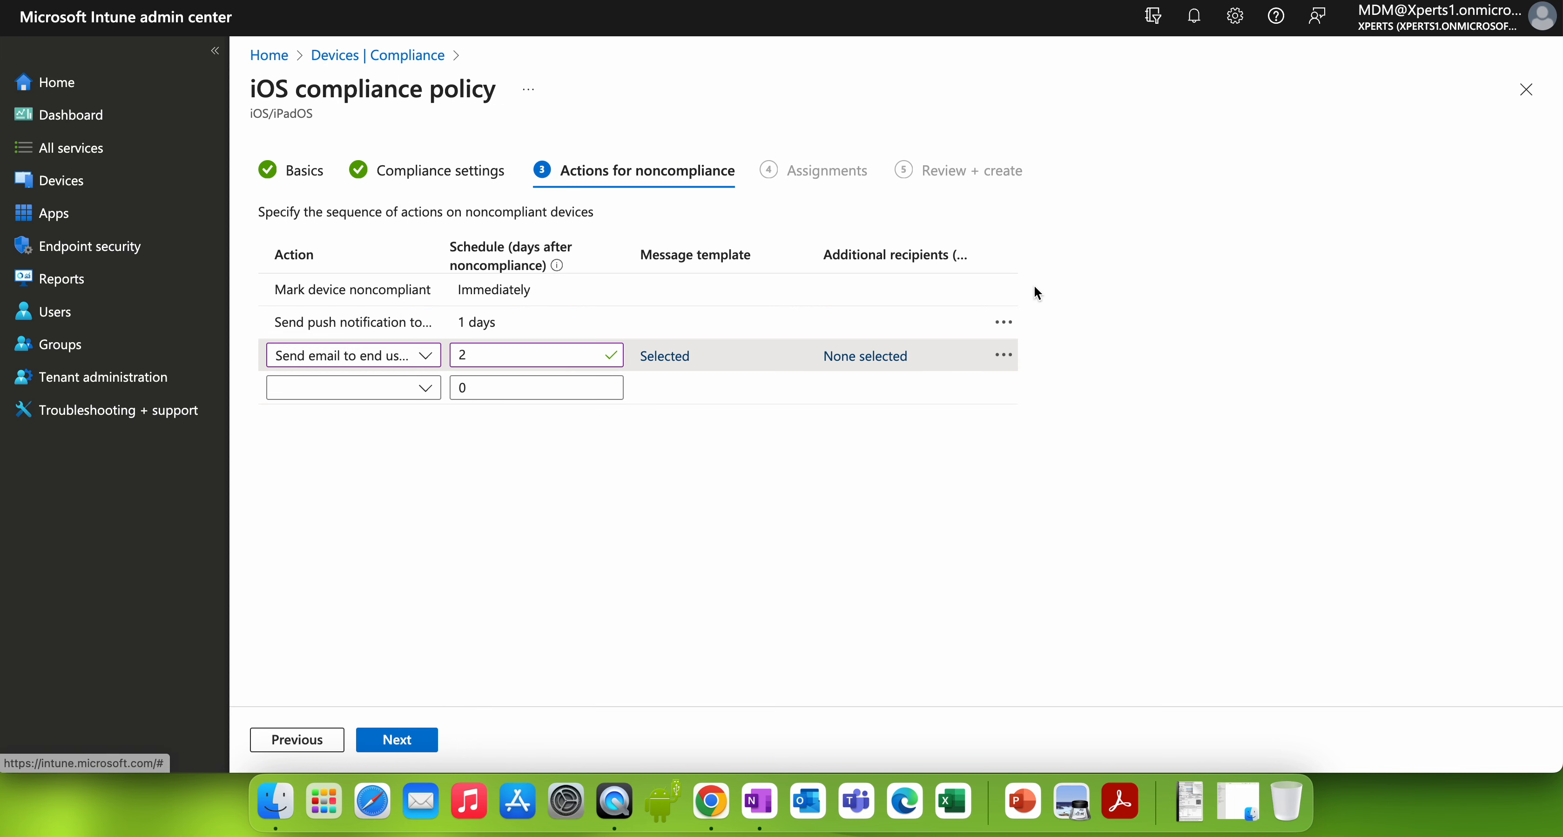
Examine the row options of the push notification and email actions and the action types available for the email action.
{"action": "left_click", "coordinate": [1002, 322]}
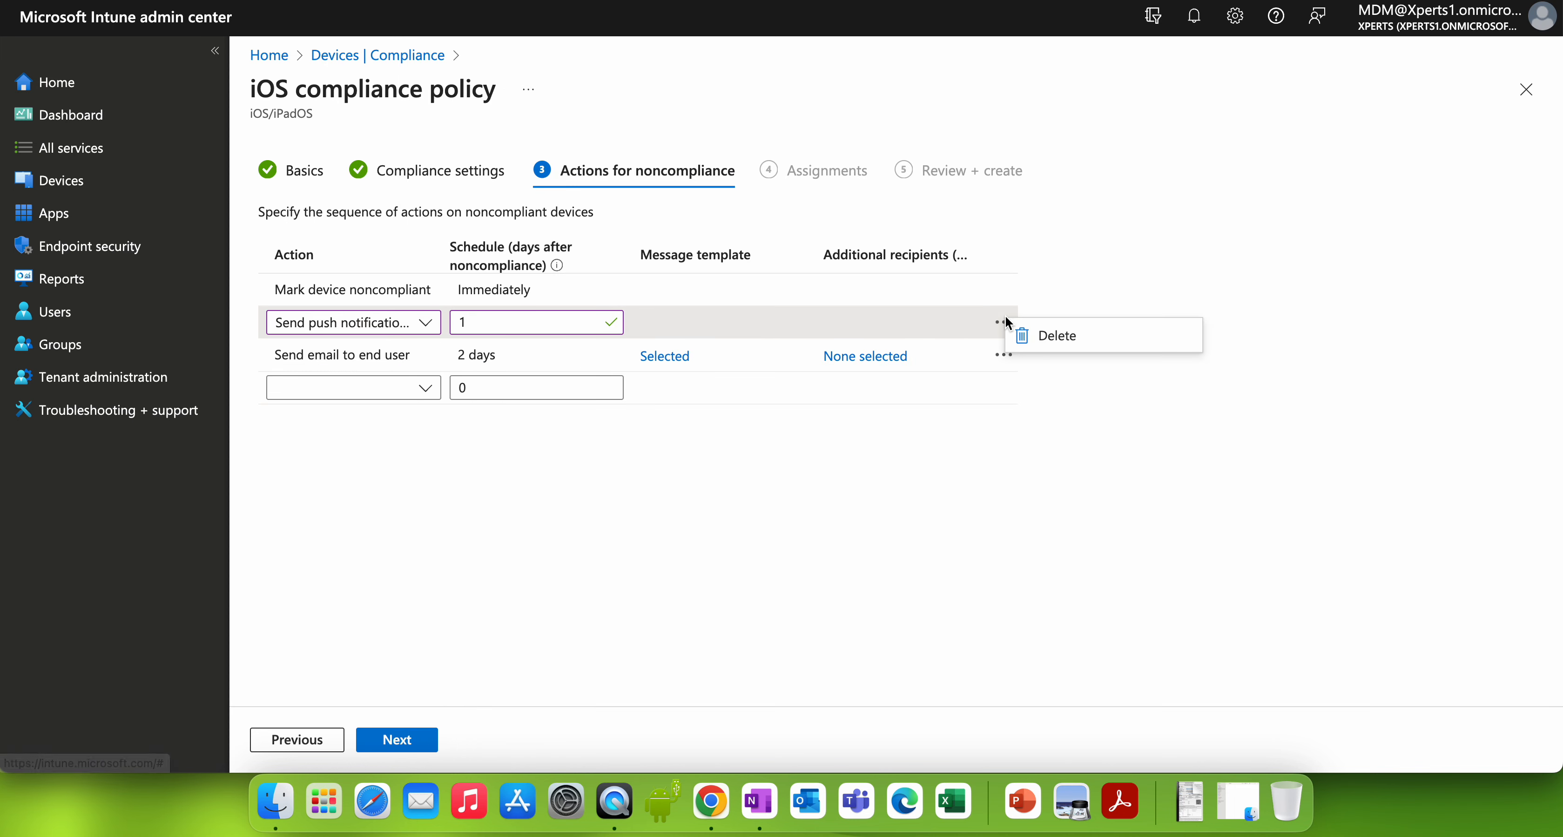
{"action": "left_click", "coordinate": [1021, 393]}
{"action": "left_click", "coordinate": [1002, 355]}
{"action": "left_click", "coordinate": [936, 465]}
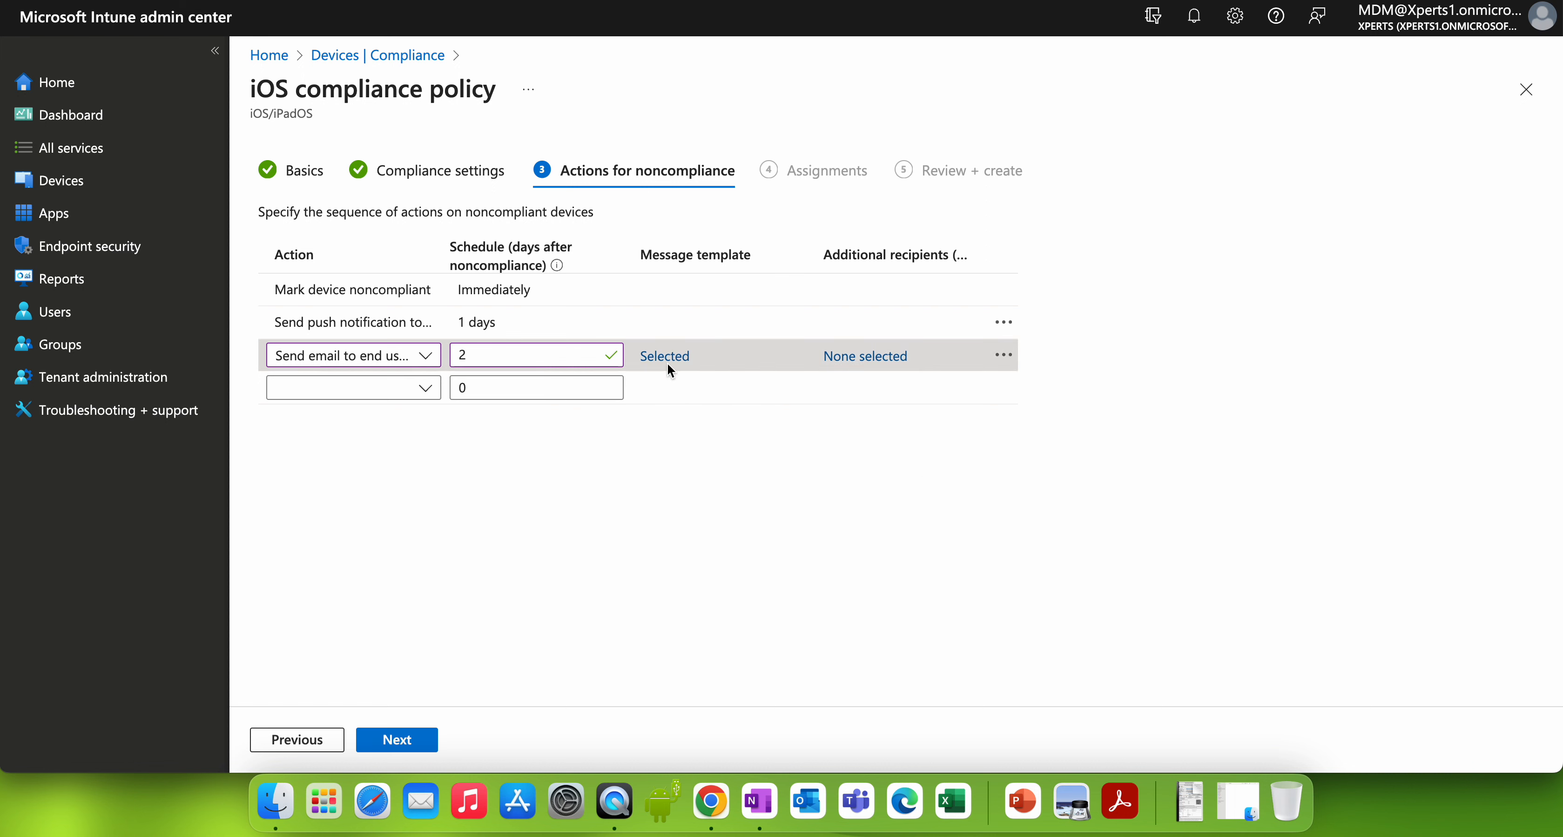
{"action": "left_click", "coordinate": [420, 355]}
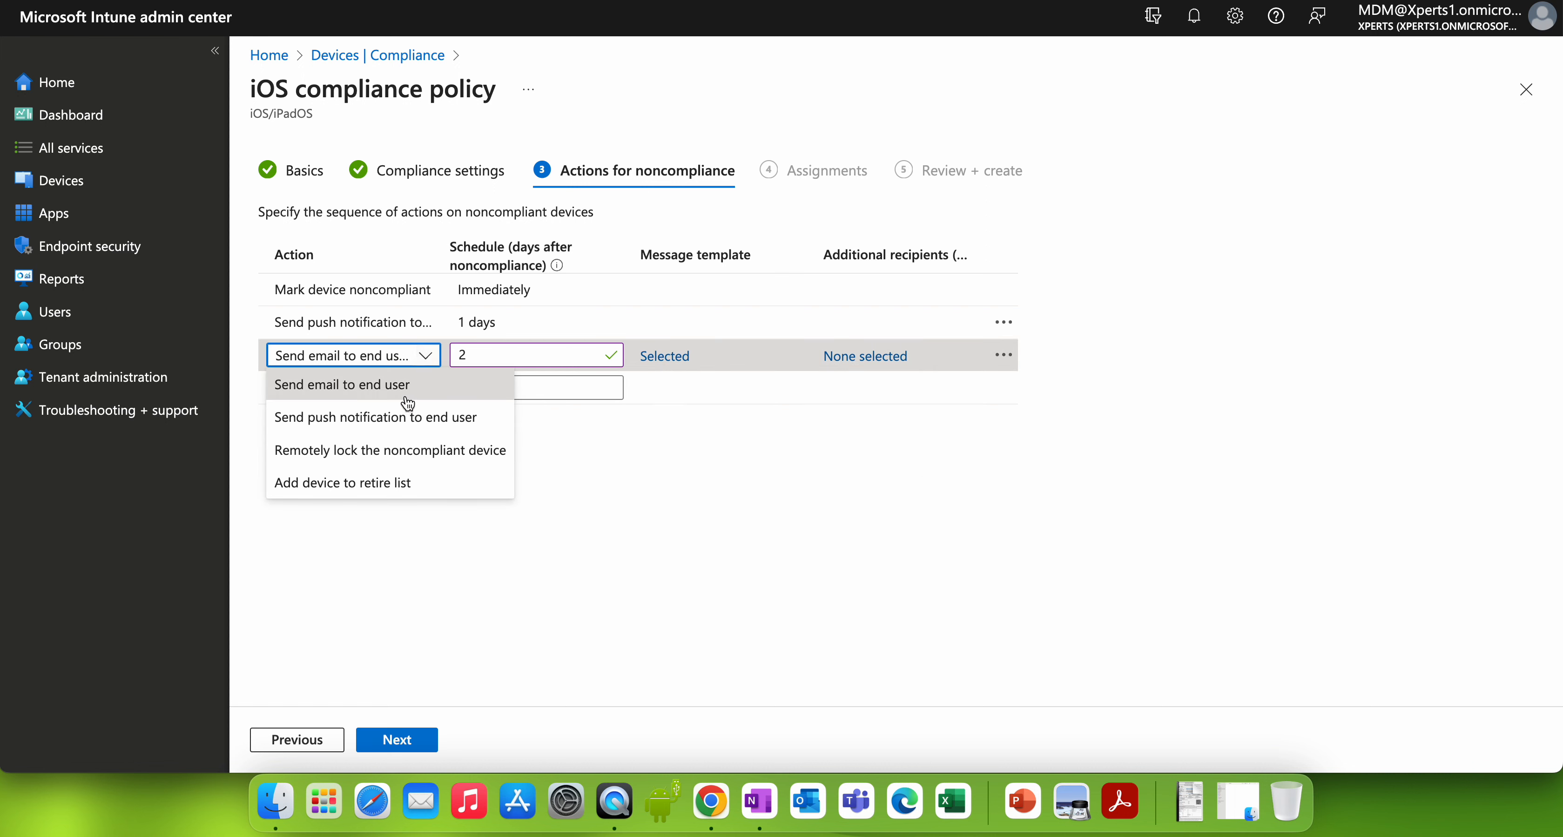
{"action": "left_click", "coordinate": [391, 386]}
{"action": "left_click", "coordinate": [510, 358]}
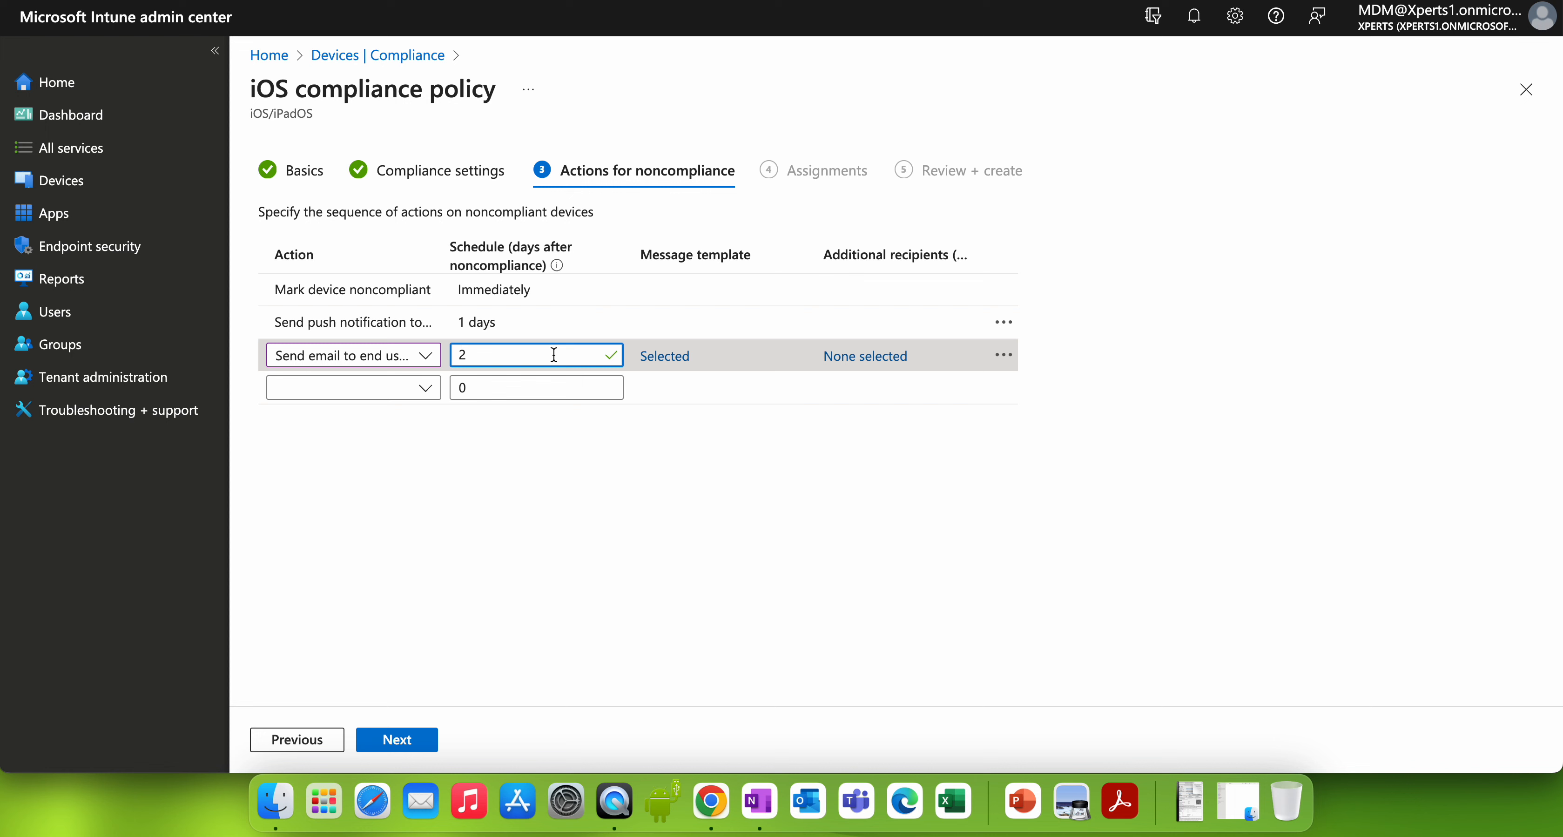
{"action": "left_click", "coordinate": [496, 356]}
{"action": "left_click", "coordinate": [426, 358]}
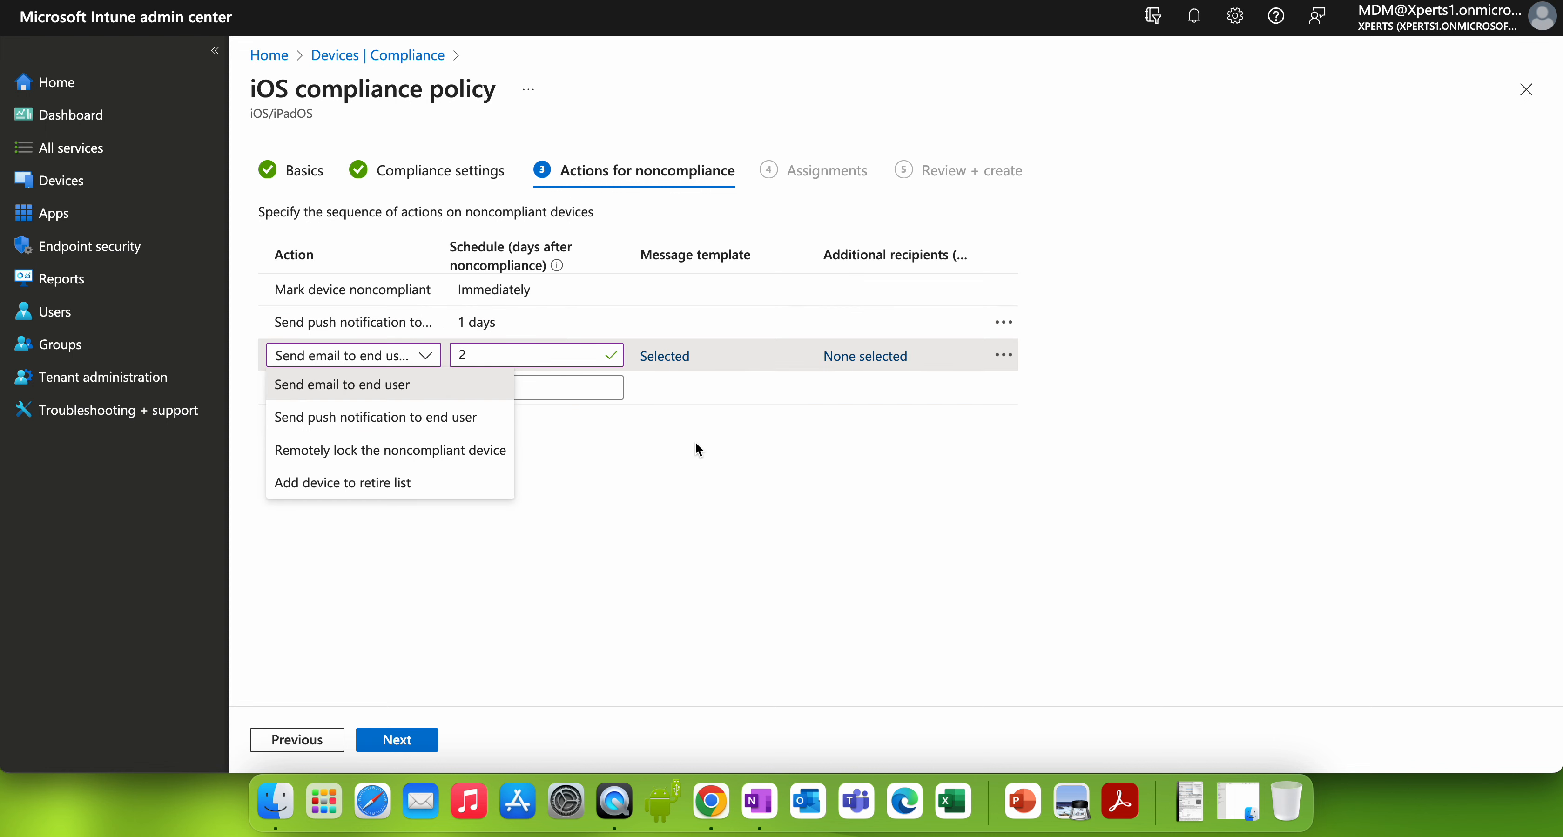
Confirm the OS Version Below 17.2.1 message template for the email action and continue to the assignments.
{"action": "left_click", "coordinate": [688, 356]}
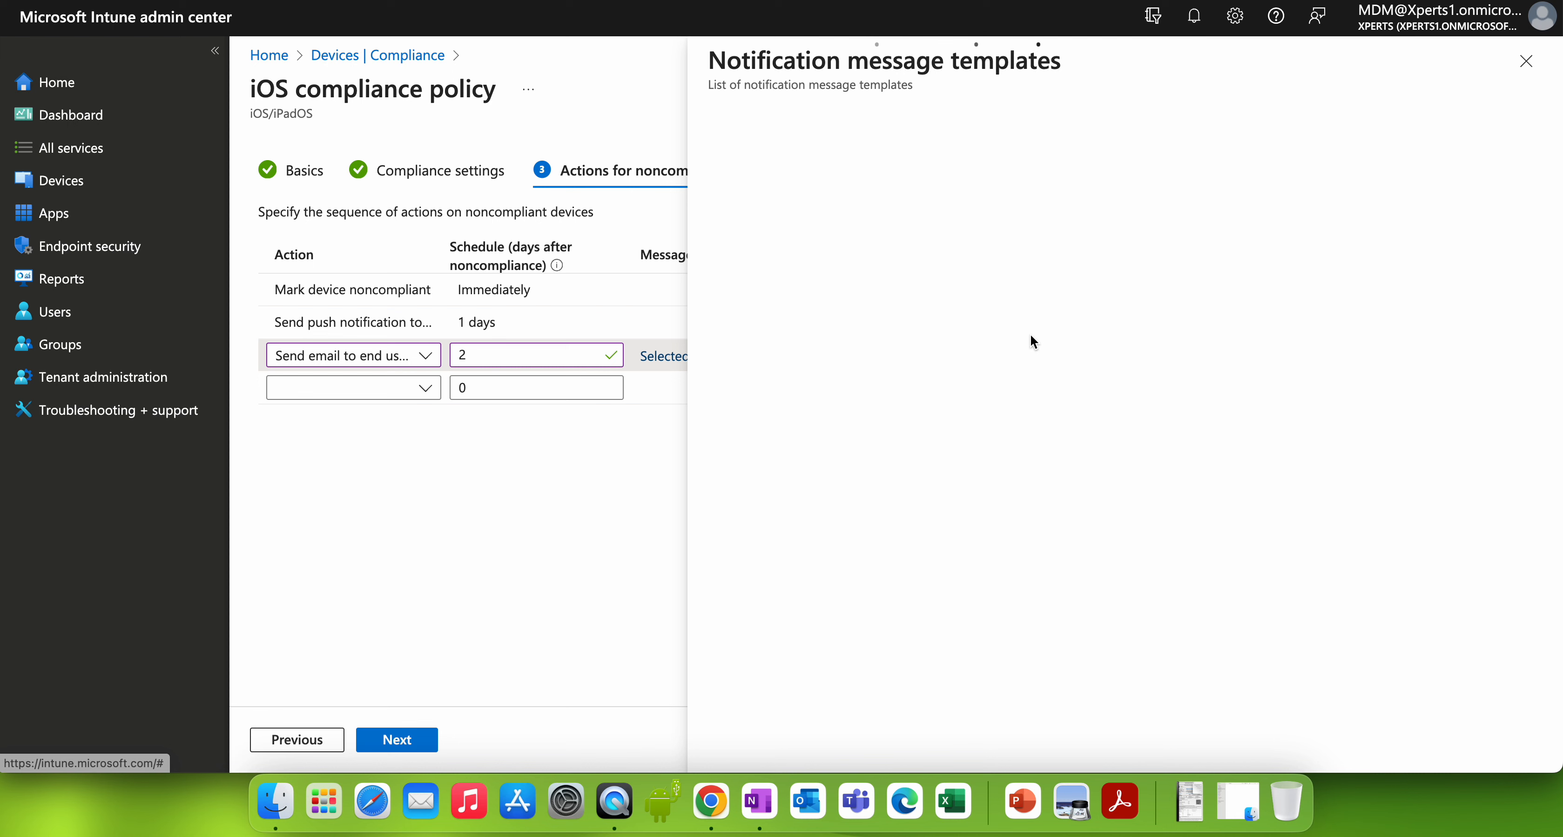
{"action": "scroll", "coordinate": [1287, 390], "scroll_direction": "down", "scroll_amount": 2}
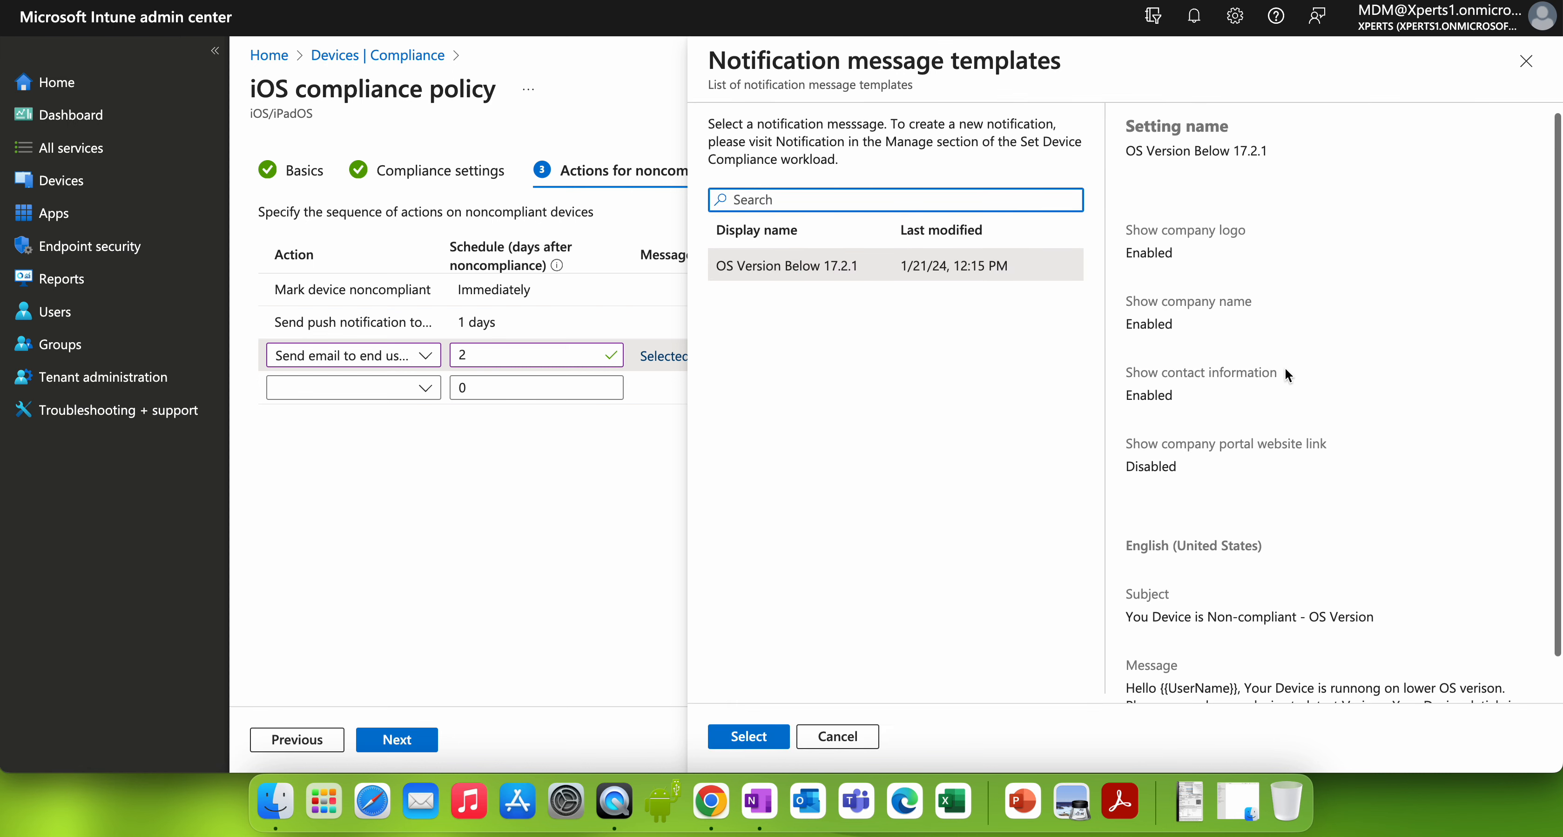
{"action": "left_click", "coordinate": [753, 737]}
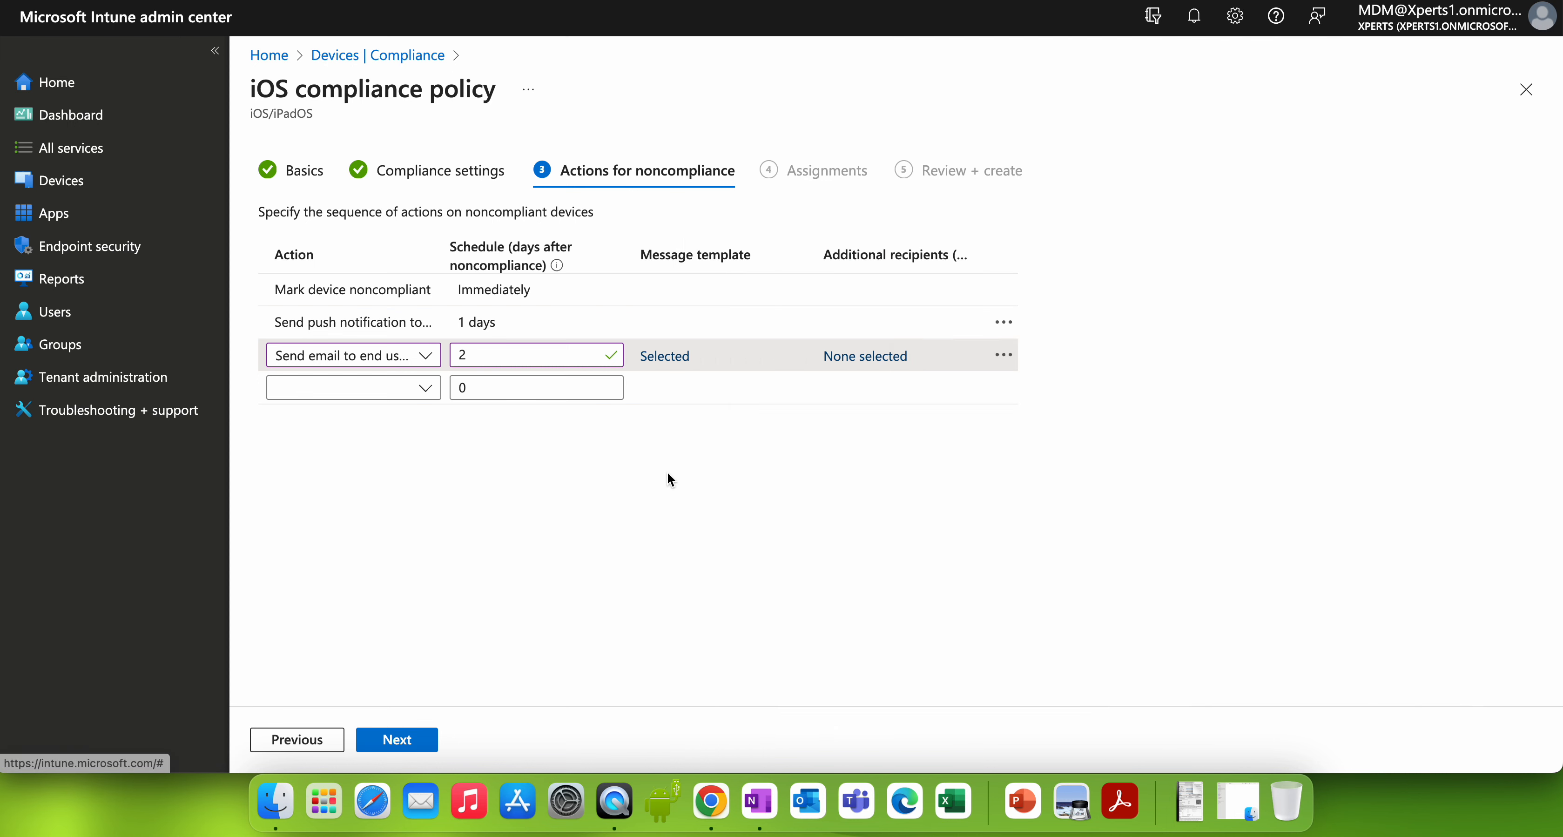
{"action": "left_click", "coordinate": [397, 739]}
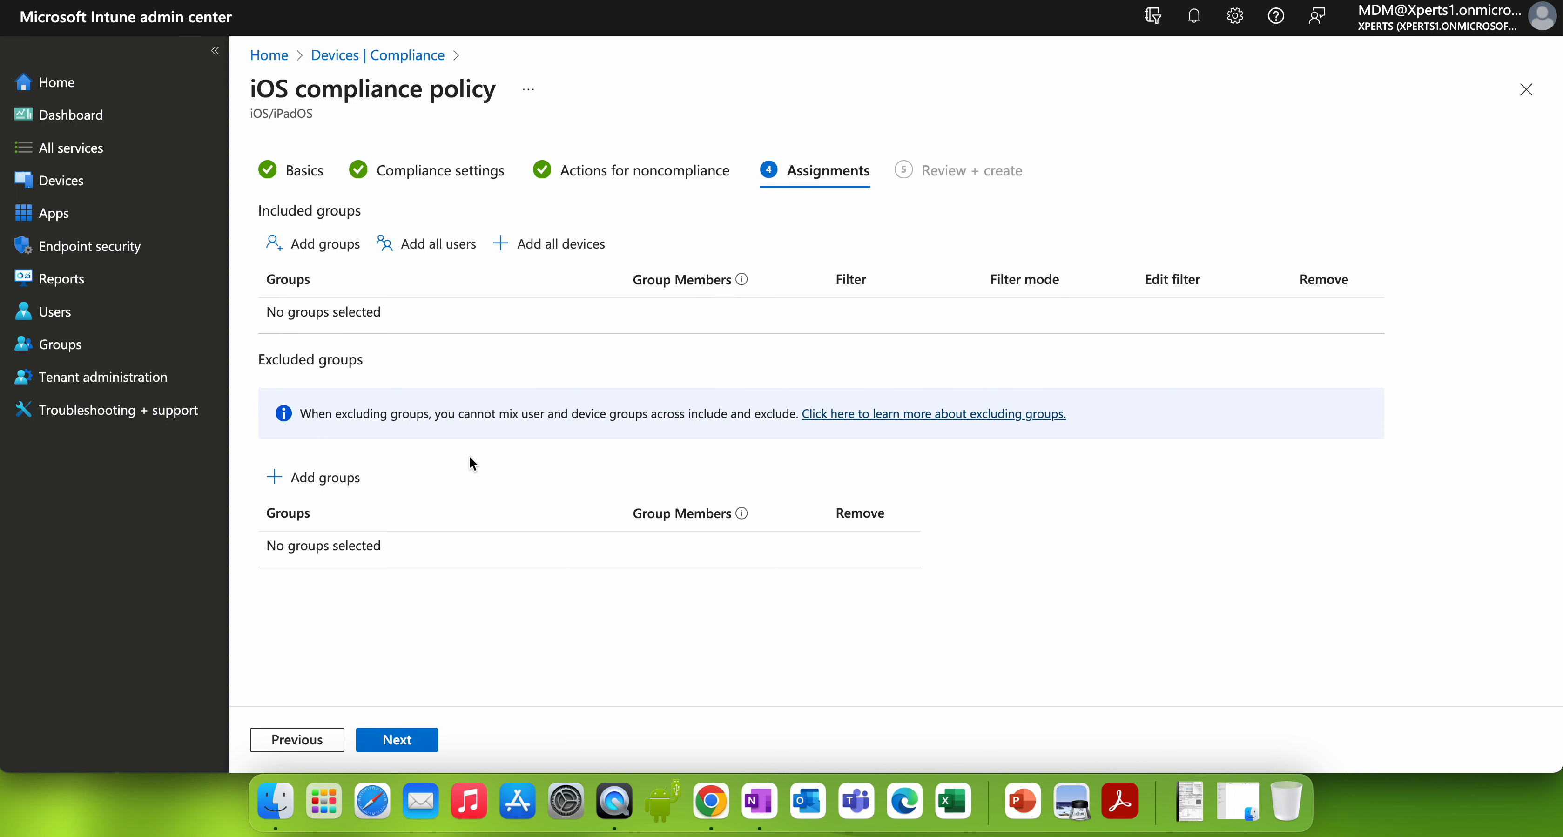
Assign the compliance policy to all devices only, without all users, and create the policy.
{"action": "left_click", "coordinate": [534, 246]}
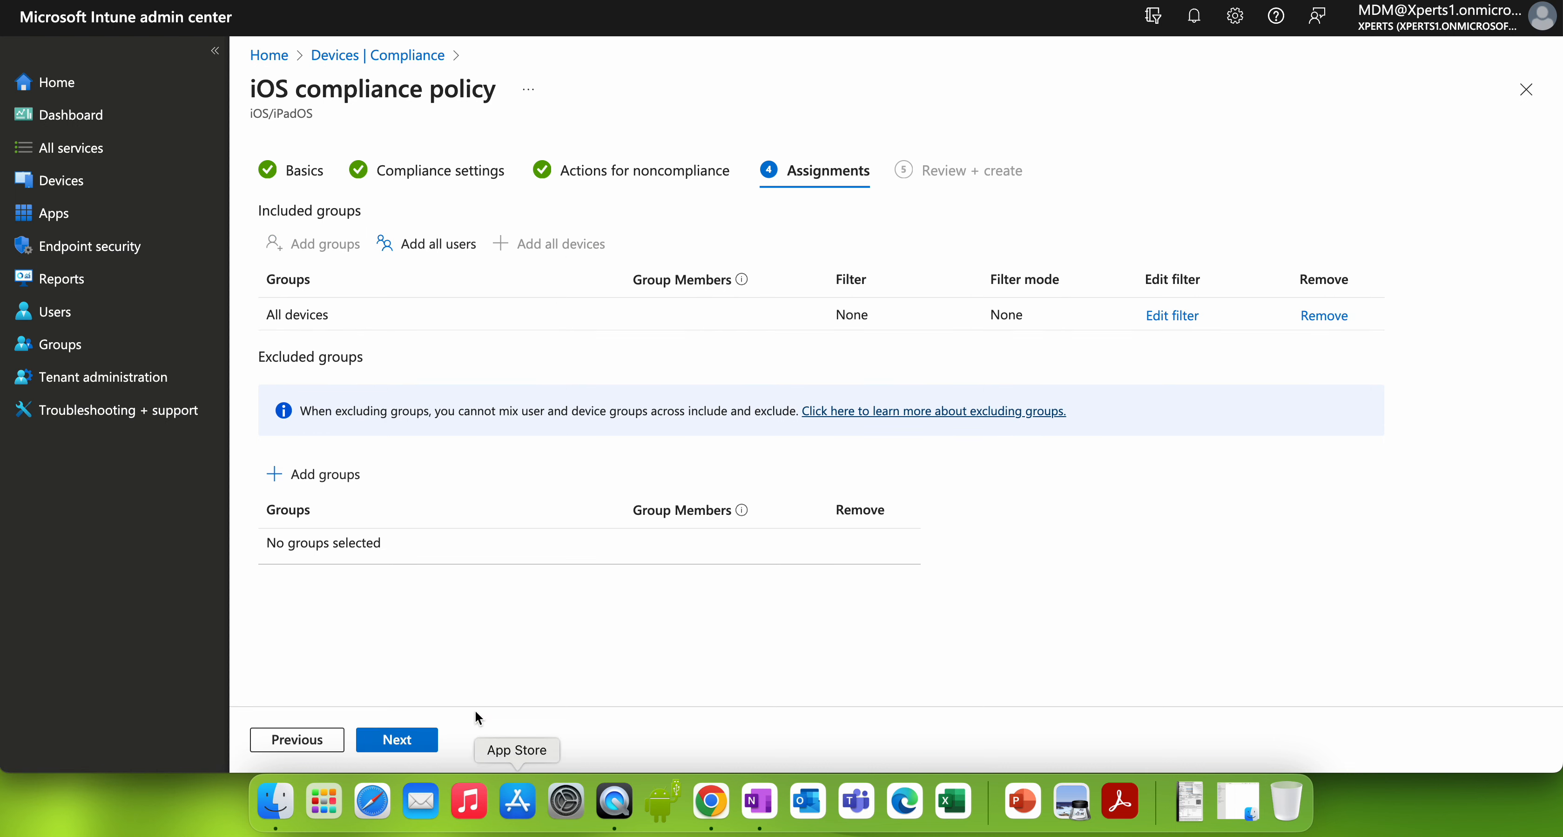
{"action": "left_click", "coordinate": [440, 245]}
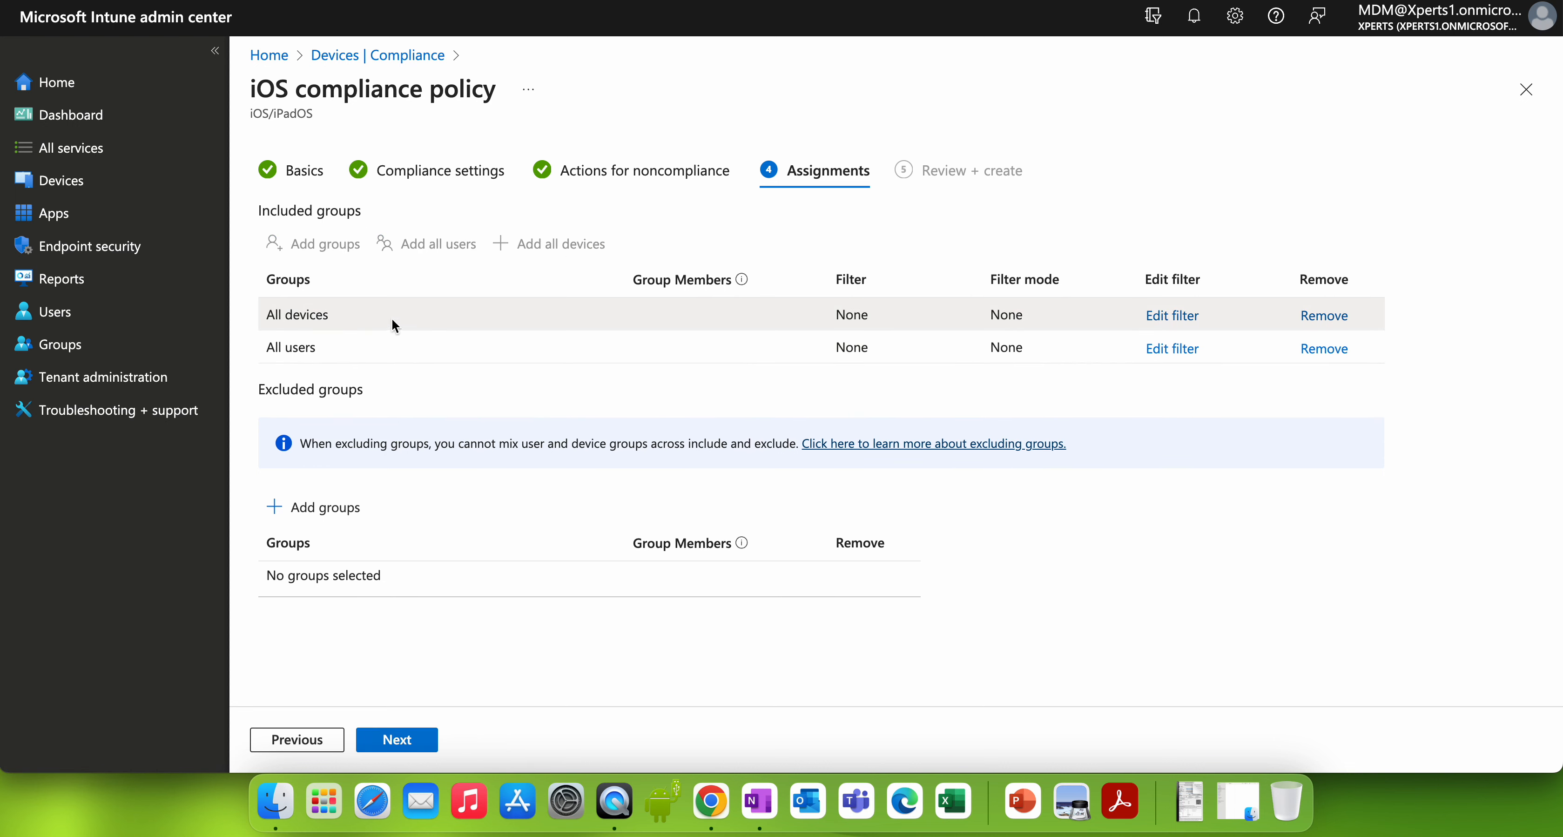
{"action": "left_click", "coordinate": [1325, 349]}
{"action": "left_click", "coordinate": [426, 736]}
{"action": "left_click", "coordinate": [426, 736]}
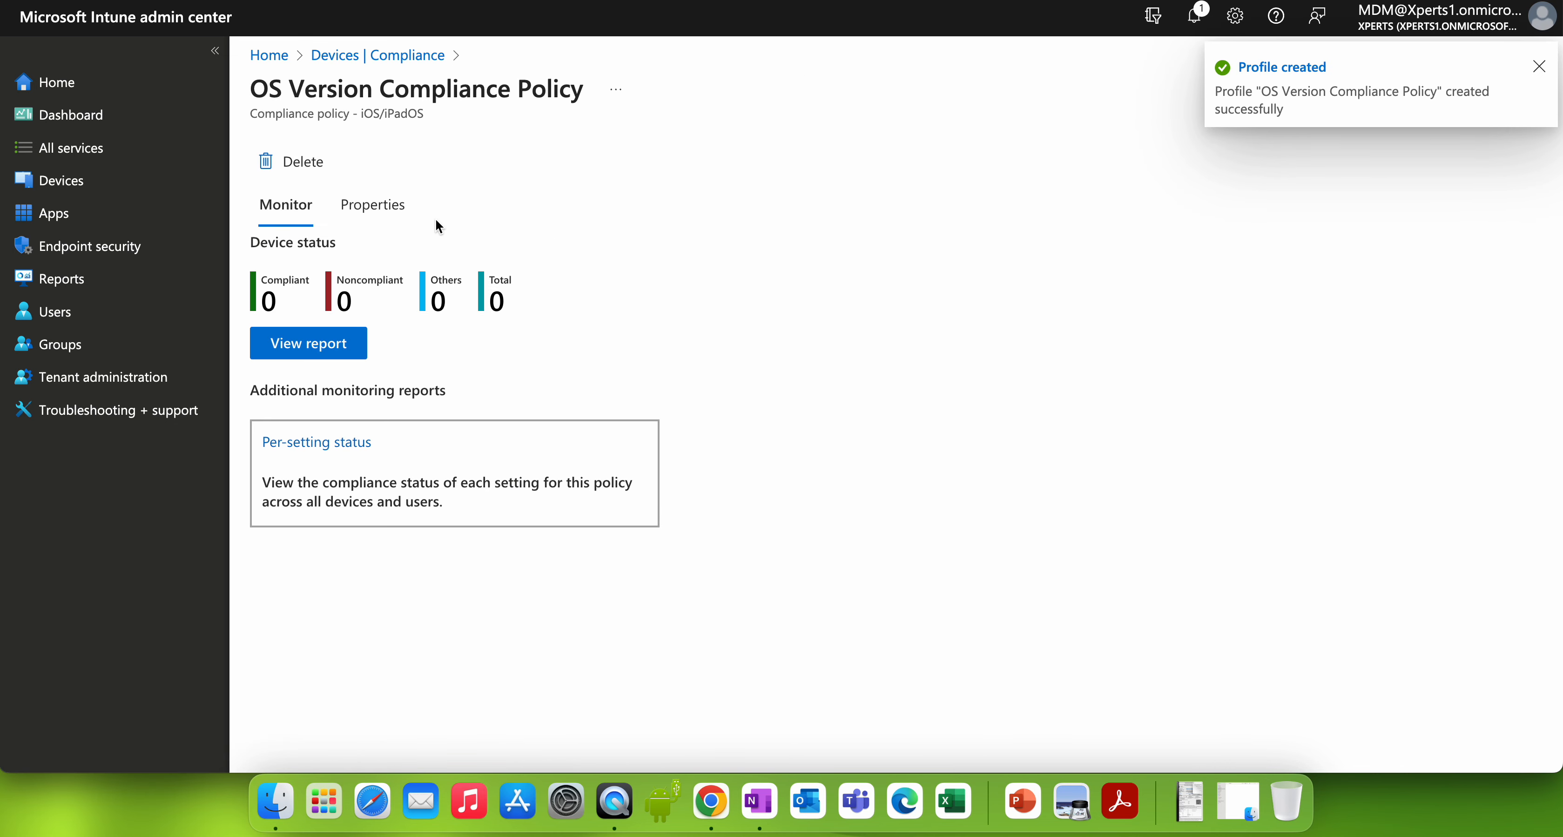
Review the new policy's properties, checking the email action's schedule and message template and the included groups.
{"action": "left_click", "coordinate": [401, 212]}
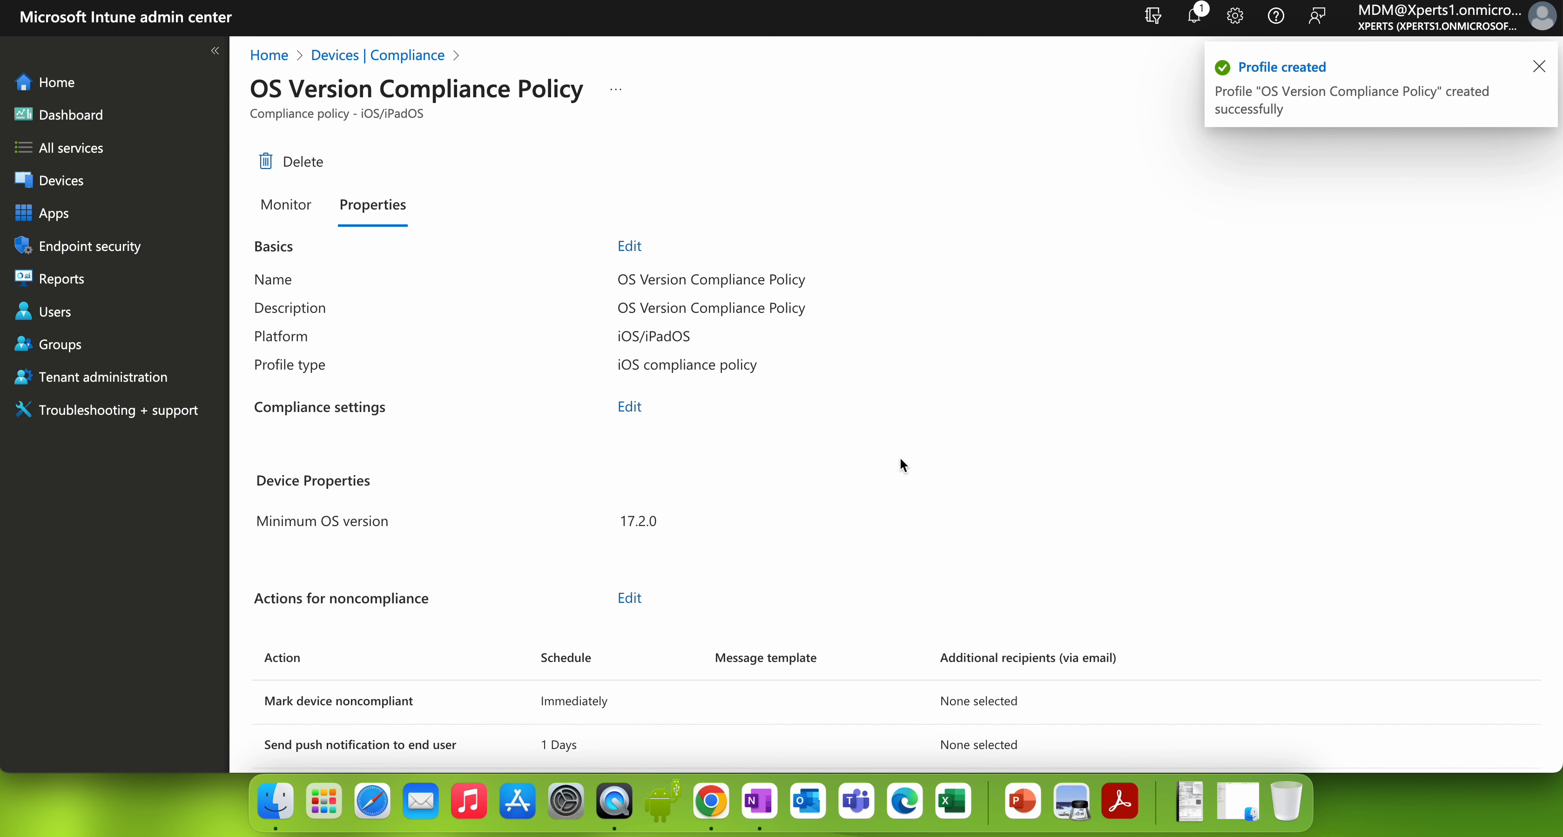
{"action": "scroll", "coordinate": [900, 465], "scroll_direction": "down", "scroll_amount": 8}
{"action": "triple_click", "coordinate": [347, 315]}
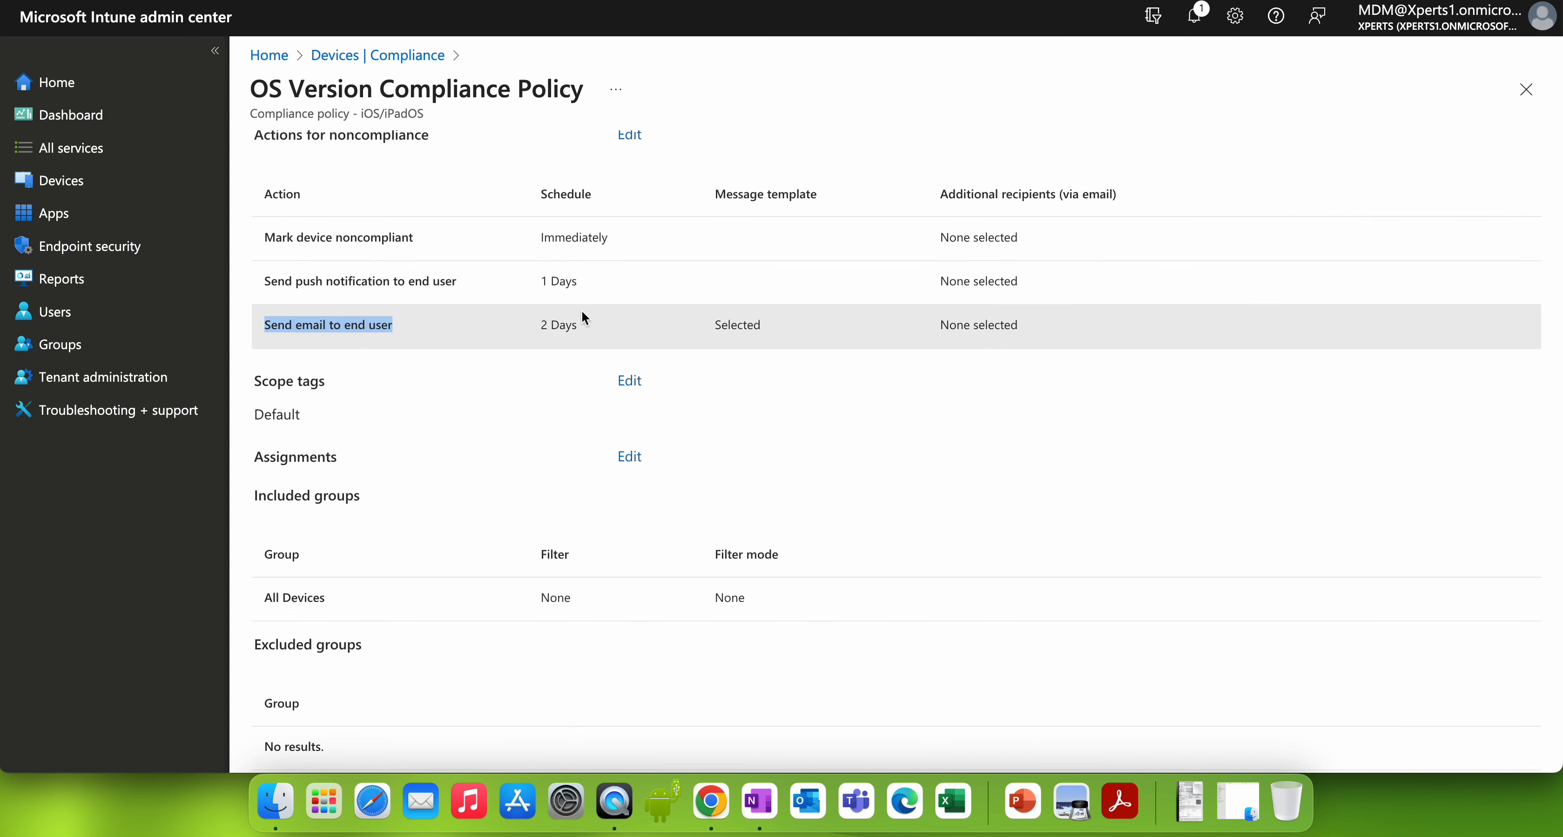
{"action": "left_click", "coordinate": [732, 327]}
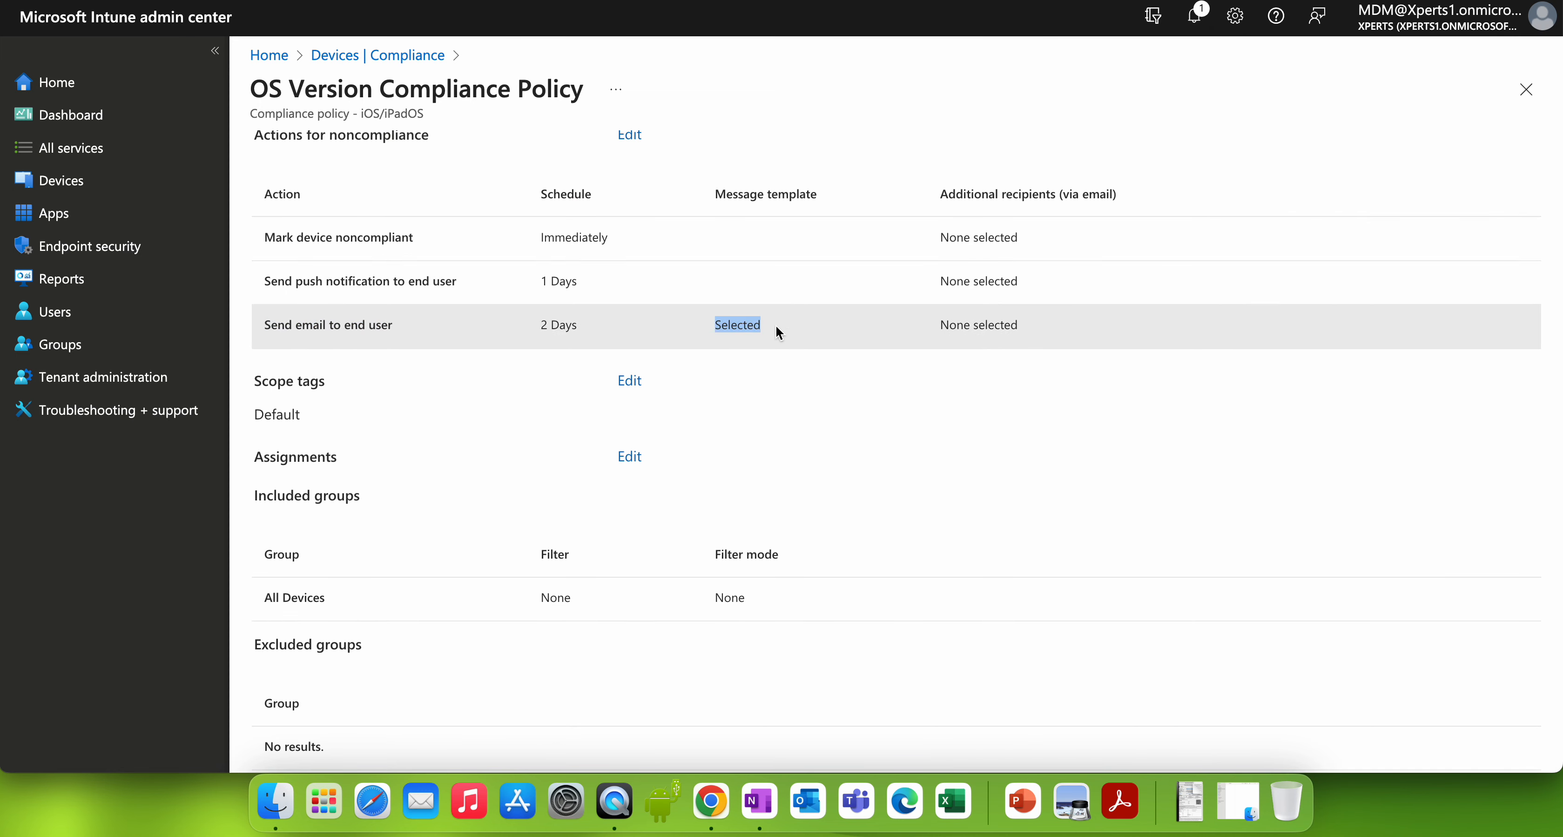
{"action": "scroll", "coordinate": [778, 332], "scroll_direction": "up", "scroll_amount": 8}
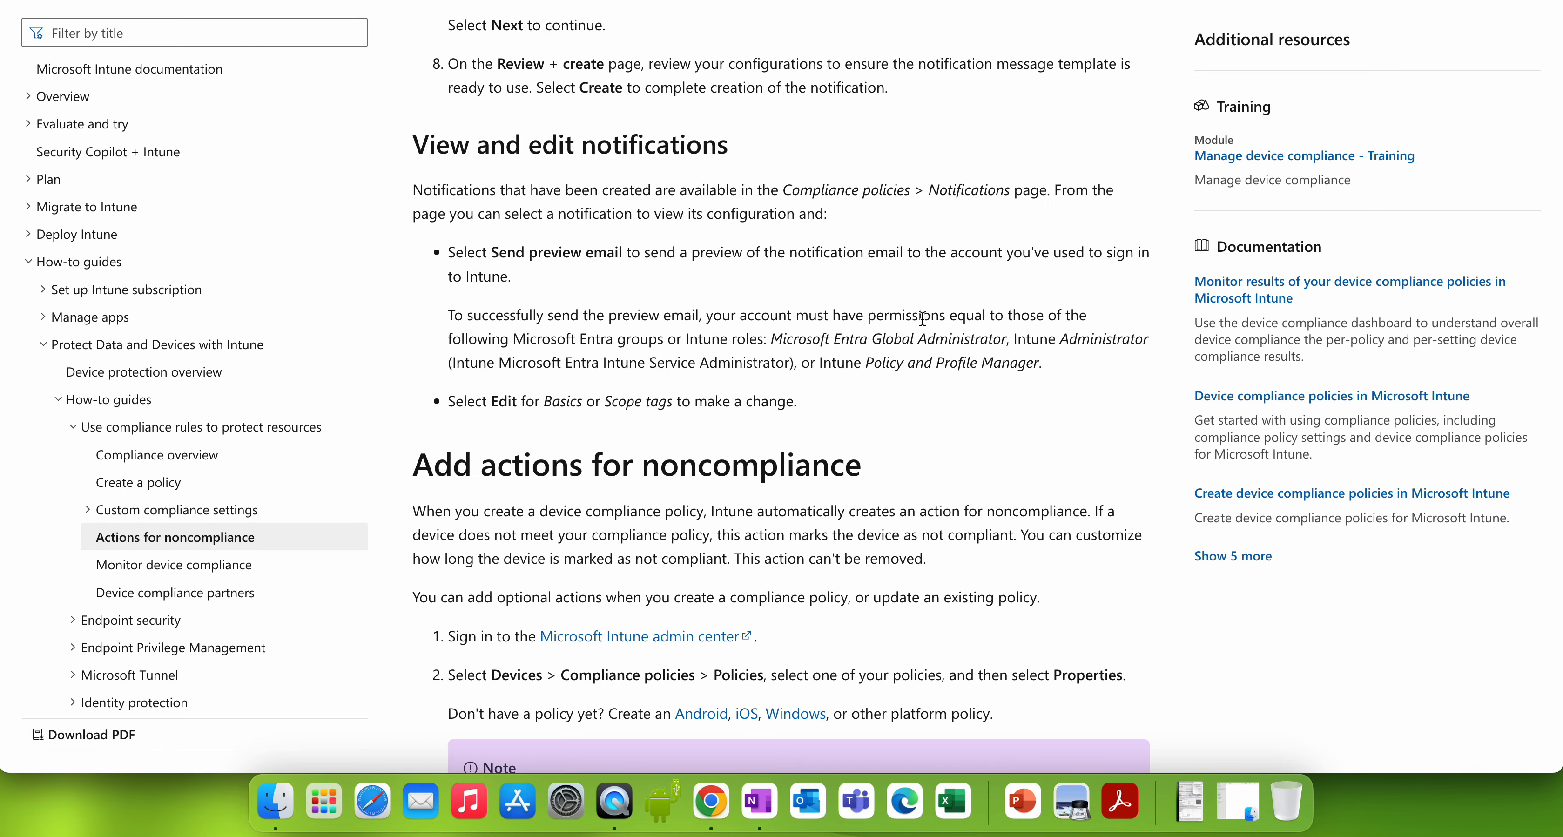
Switch to the Actions for noncompliance documentation and review its sections on adding actions, email header and footer settings, and notification messages.
{"action": "scroll", "coordinate": [922, 319], "scroll_direction": "down", "scroll_amount": 10}
{"action": "scroll", "coordinate": [922, 318], "scroll_direction": "down", "scroll_amount": 10}
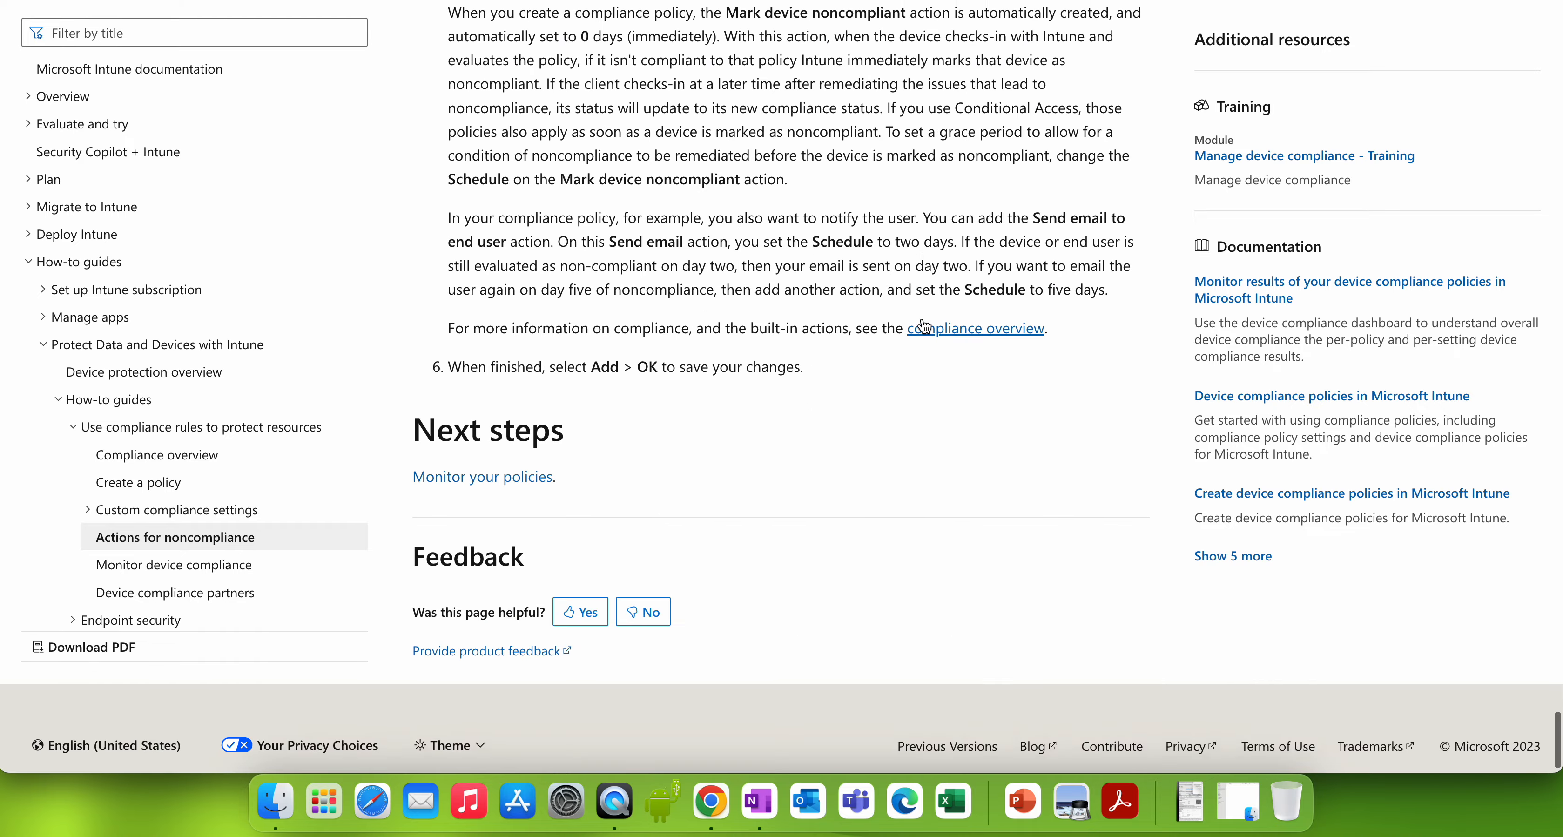
{"action": "scroll", "coordinate": [923, 322], "scroll_direction": "up", "scroll_amount": 20}
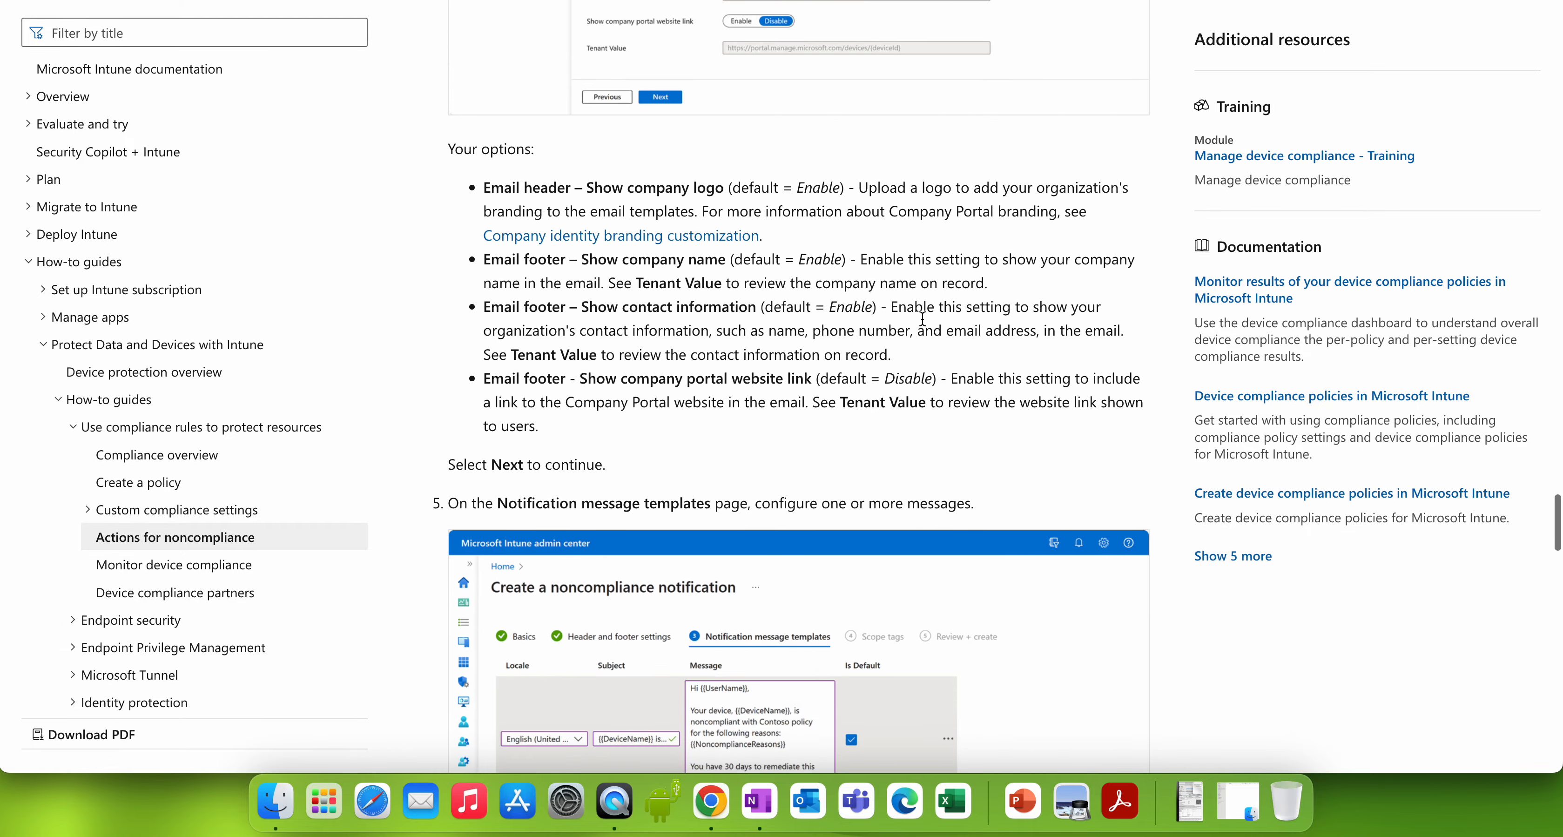
{"action": "scroll", "coordinate": [924, 326], "scroll_direction": "up", "scroll_amount": 10}
{"action": "scroll", "coordinate": [925, 326], "scroll_direction": "down", "scroll_amount": 17}
{"action": "scroll", "coordinate": [922, 319], "scroll_direction": "down", "scroll_amount": 1}
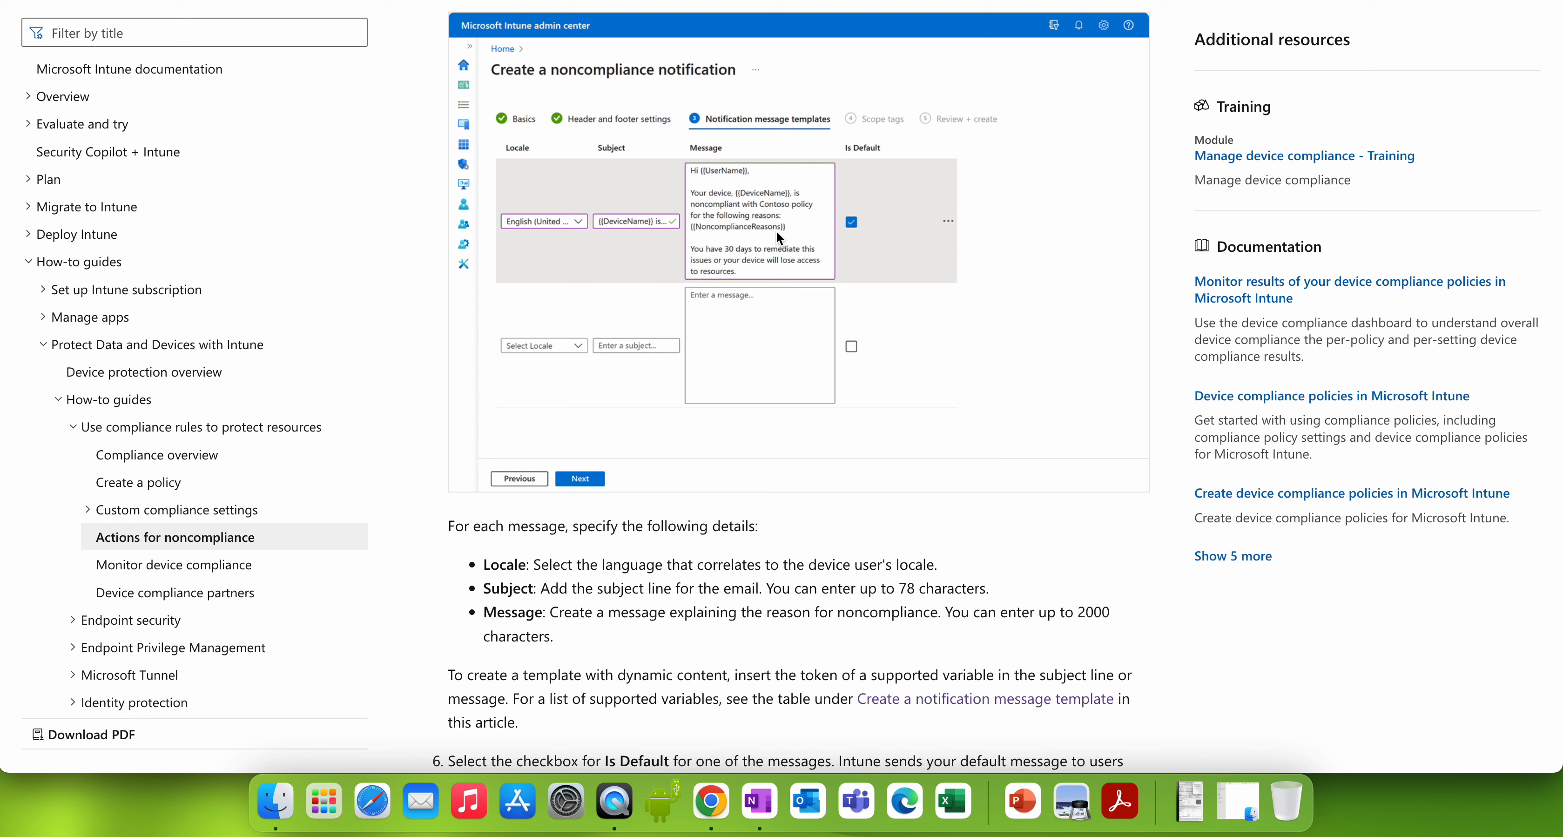
{"action": "scroll", "coordinate": [796, 234], "scroll_direction": "up", "scroll_amount": 15}
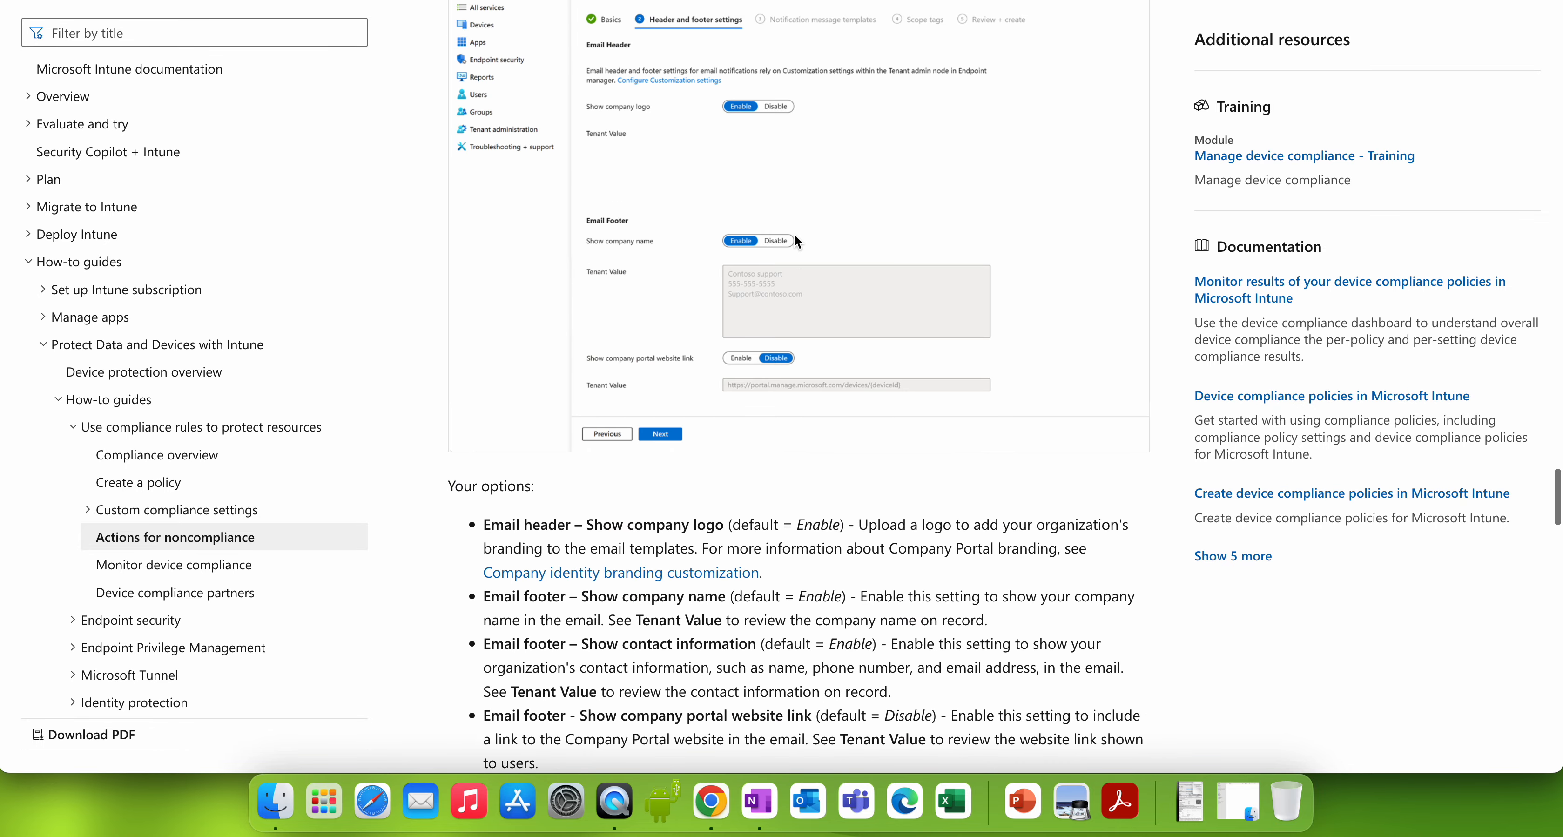
Read the documentation passage on personalized emails with dynamic content and highlight the table of message variables and tokens.
{"action": "scroll", "coordinate": [795, 234], "scroll_direction": "up", "scroll_amount": 3}
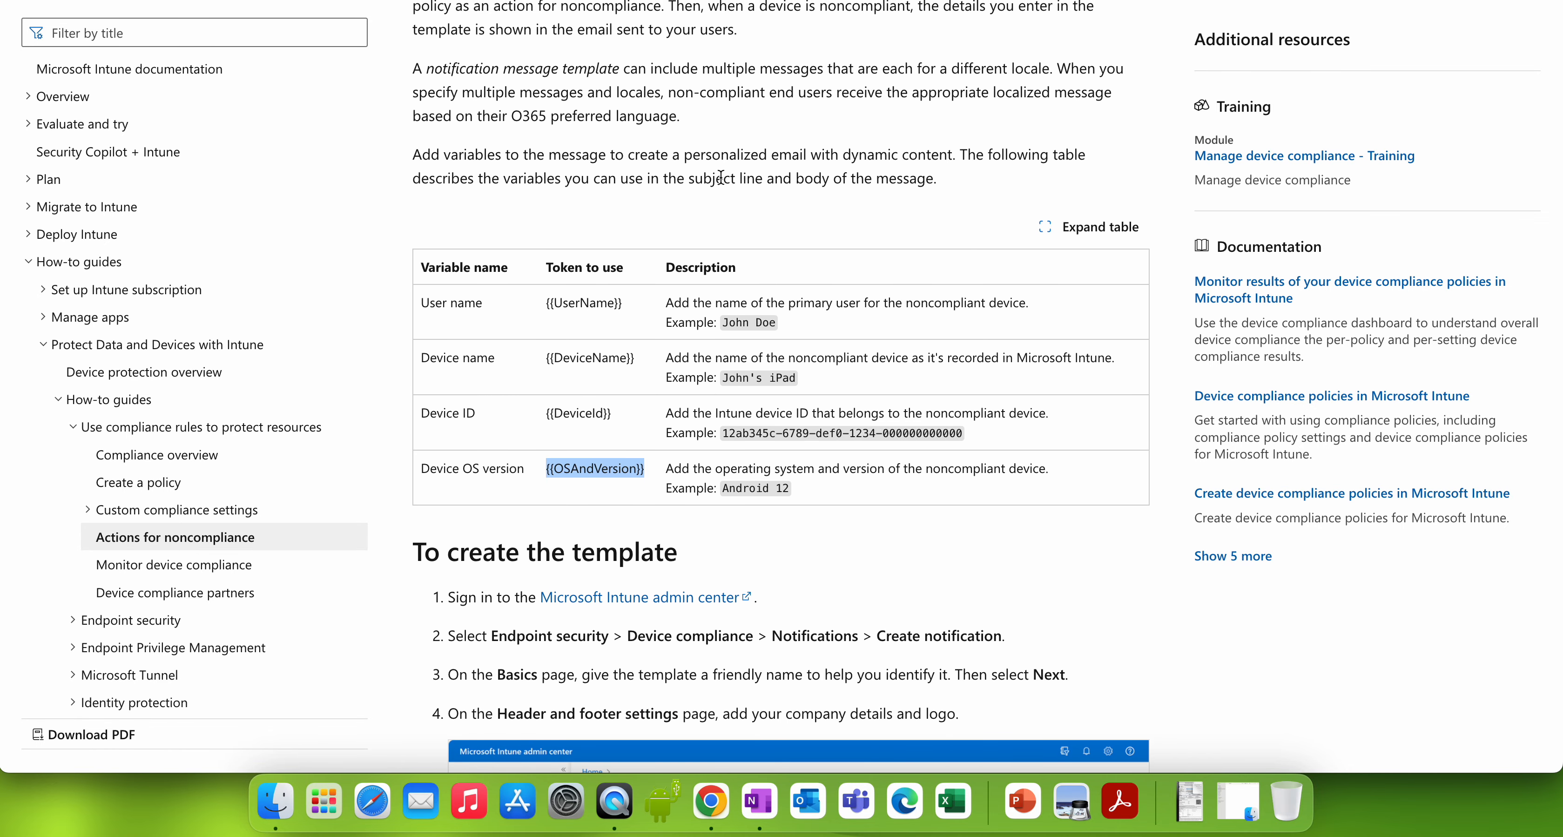
{"action": "left_click", "coordinate": [684, 160]}
{"action": "left_click_drag", "start_coordinate": [940, 154], "coordinate": [628, 151]}
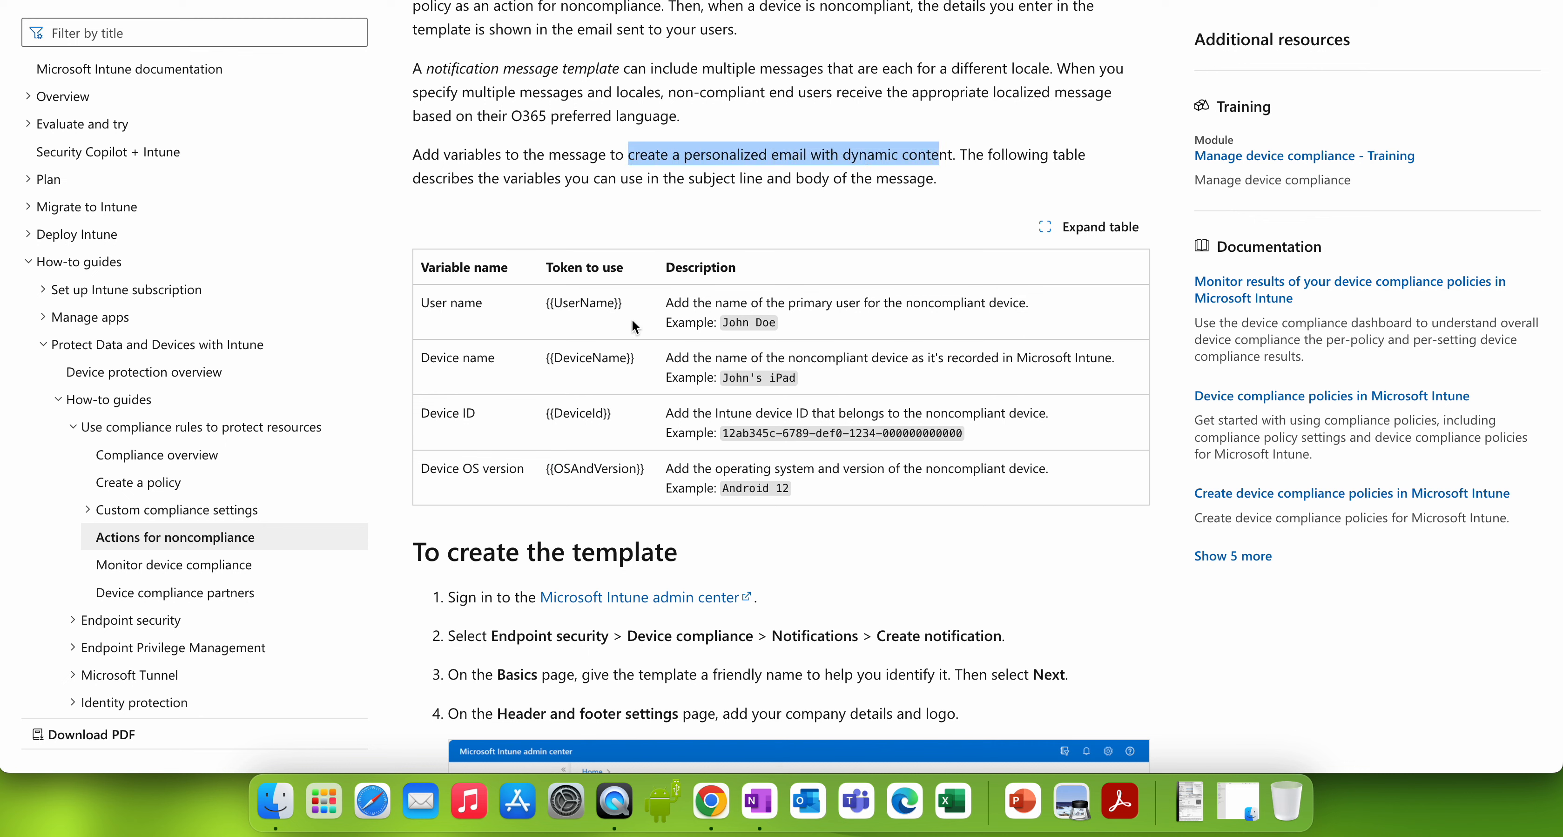
{"action": "left_click_drag", "start_coordinate": [643, 472], "coordinate": [524, 246]}
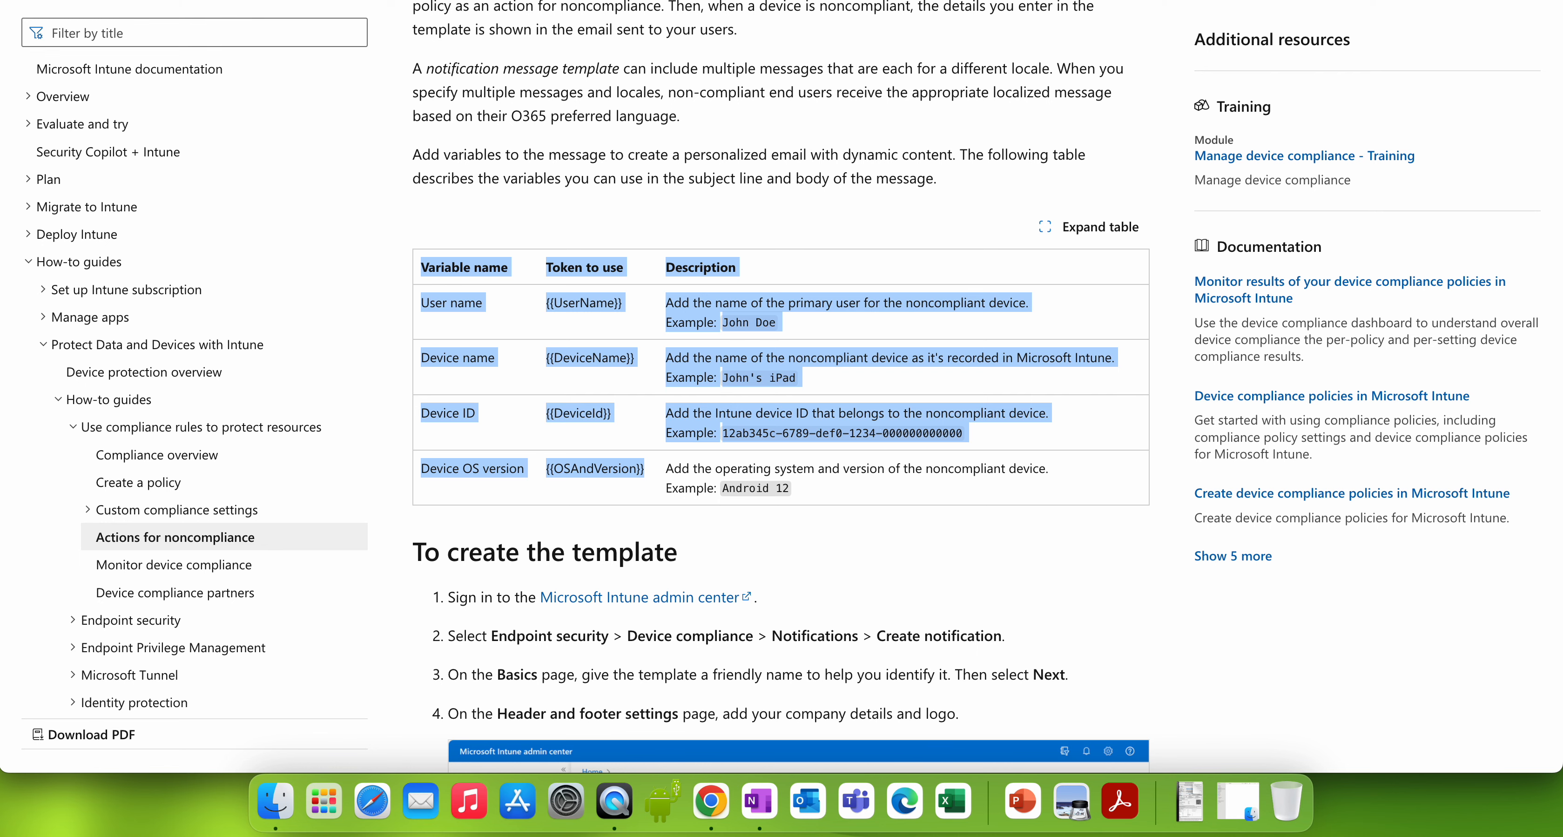
{"action": "left_click", "coordinate": [863, 165]}
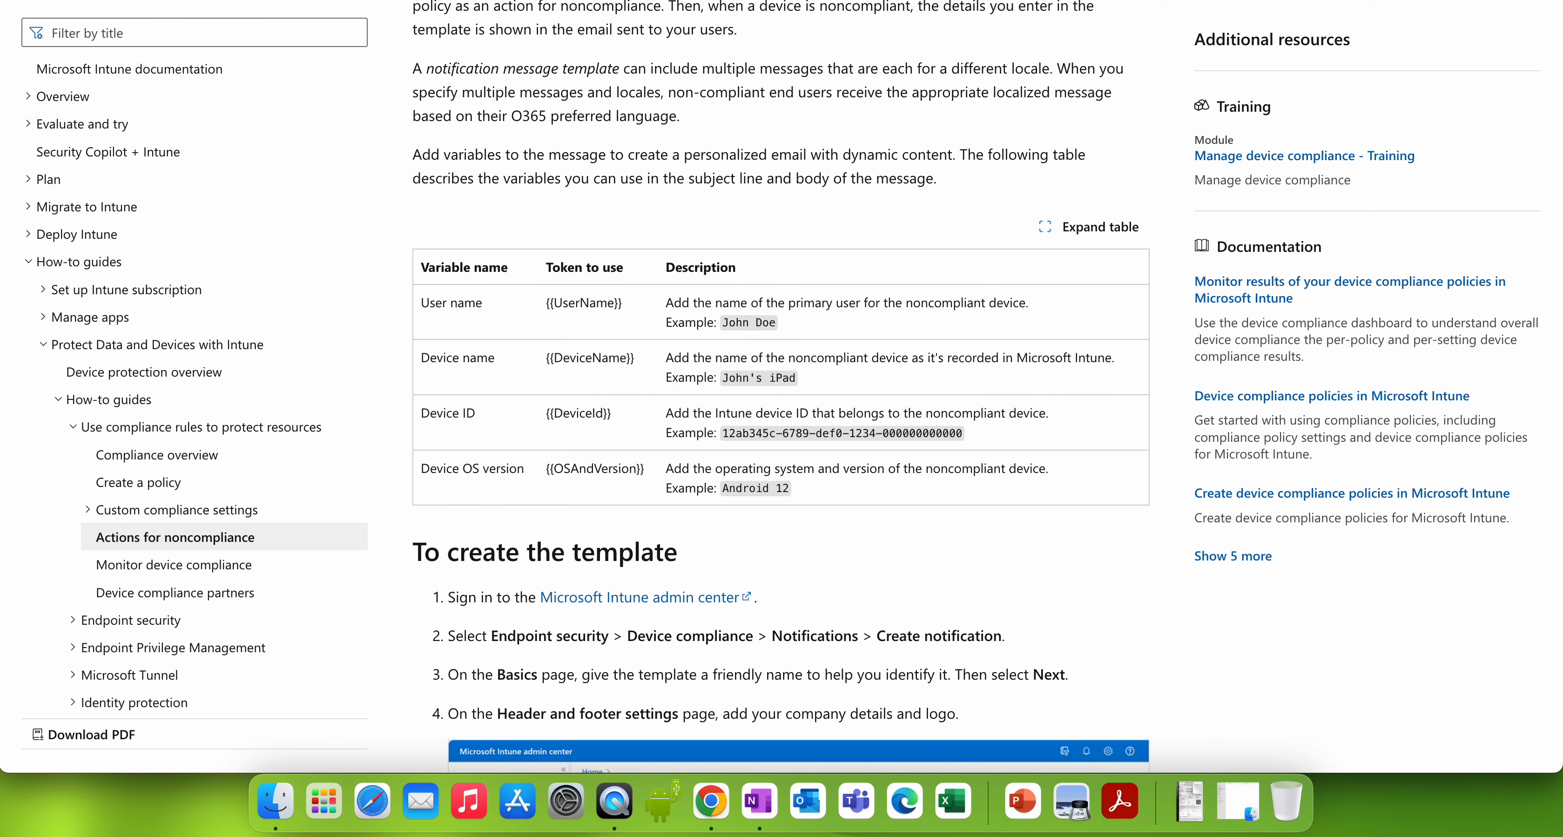